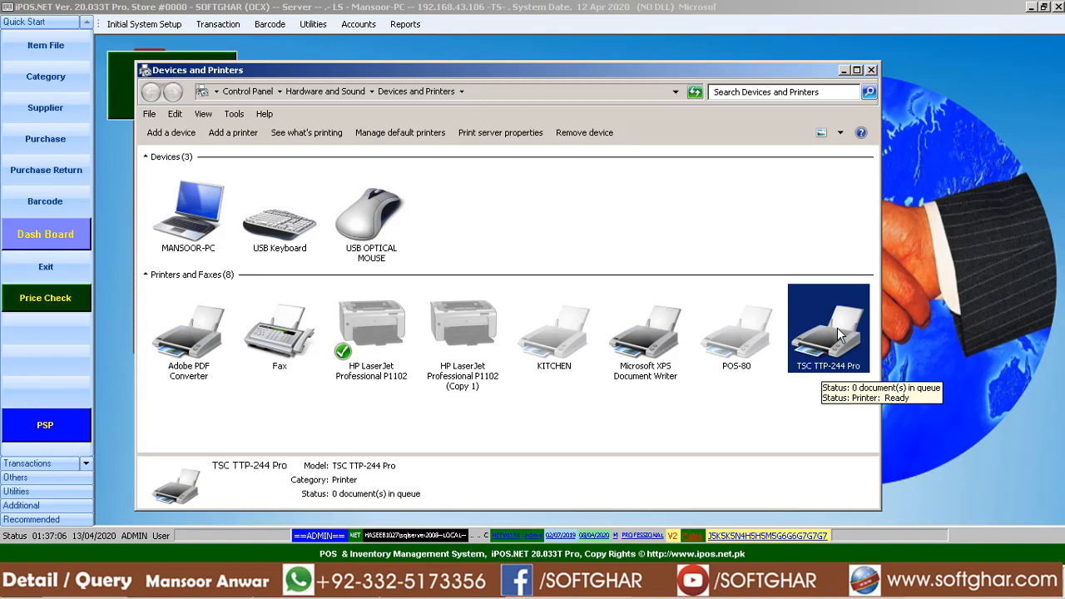
# - Switch to iPOS.NET, open the alphanumeric barcode window and empty its existing item list
pyautogui.click(843, 70)
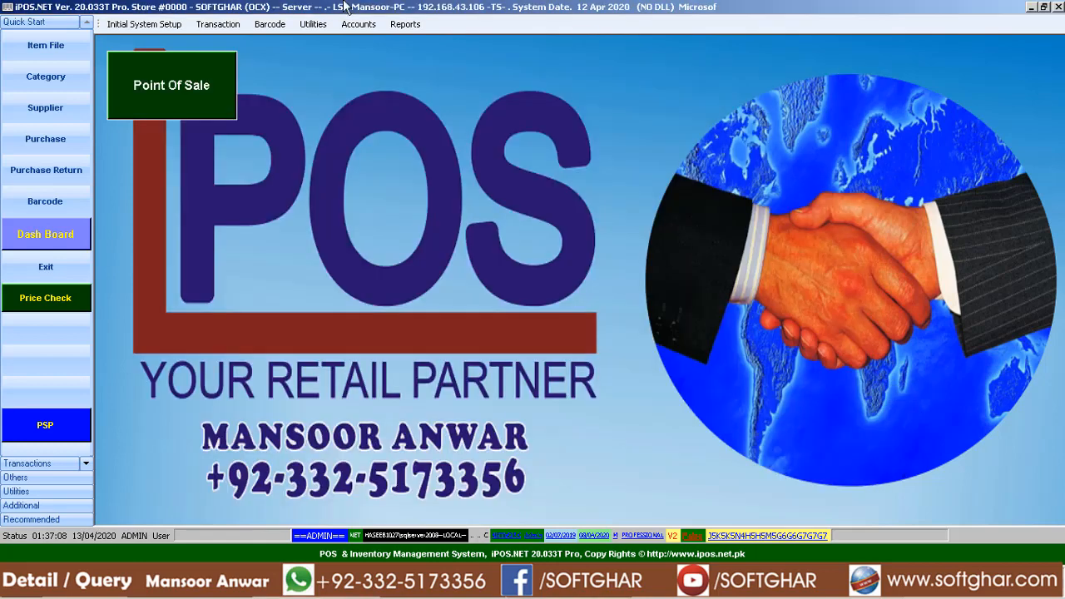
pyautogui.click(53, 211)
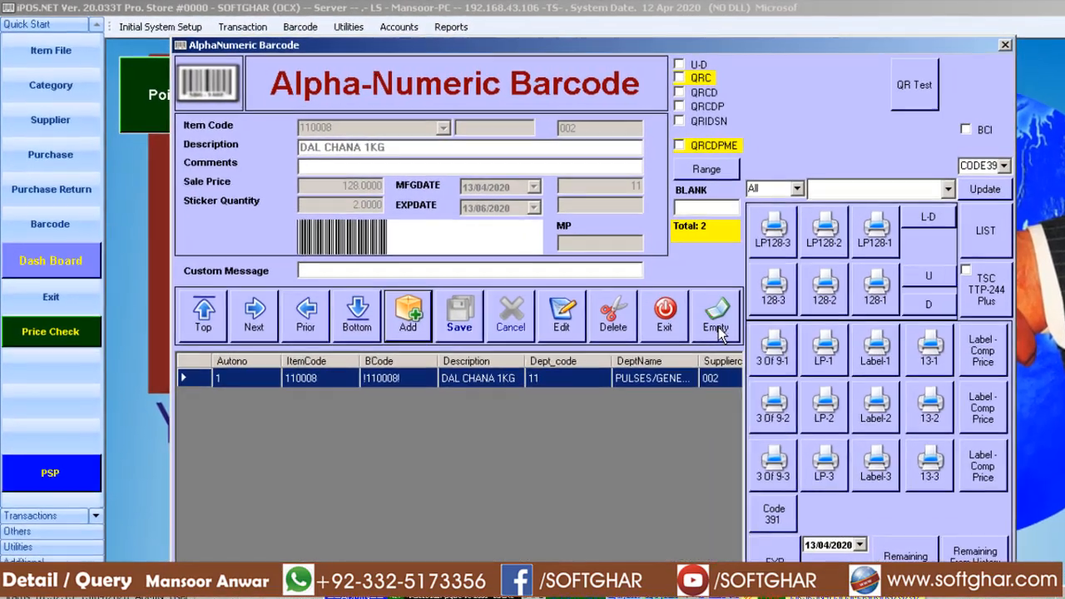
pyautogui.click(717, 327)
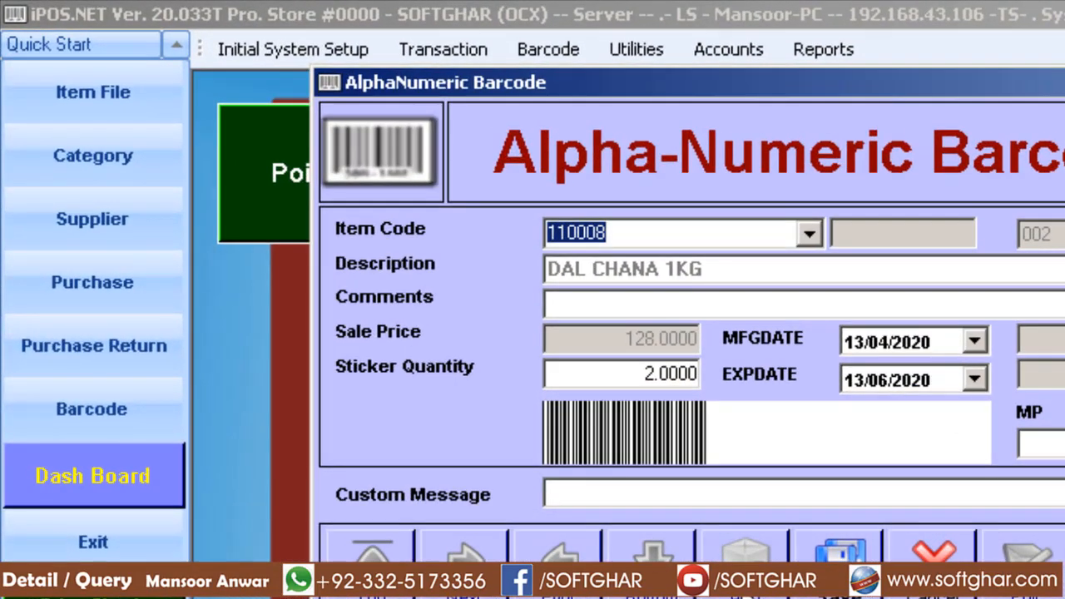
# - Search the item code for /DAL CH and choose DAL CHANA 1KG as the barcode item
pyautogui.write('/DAL')
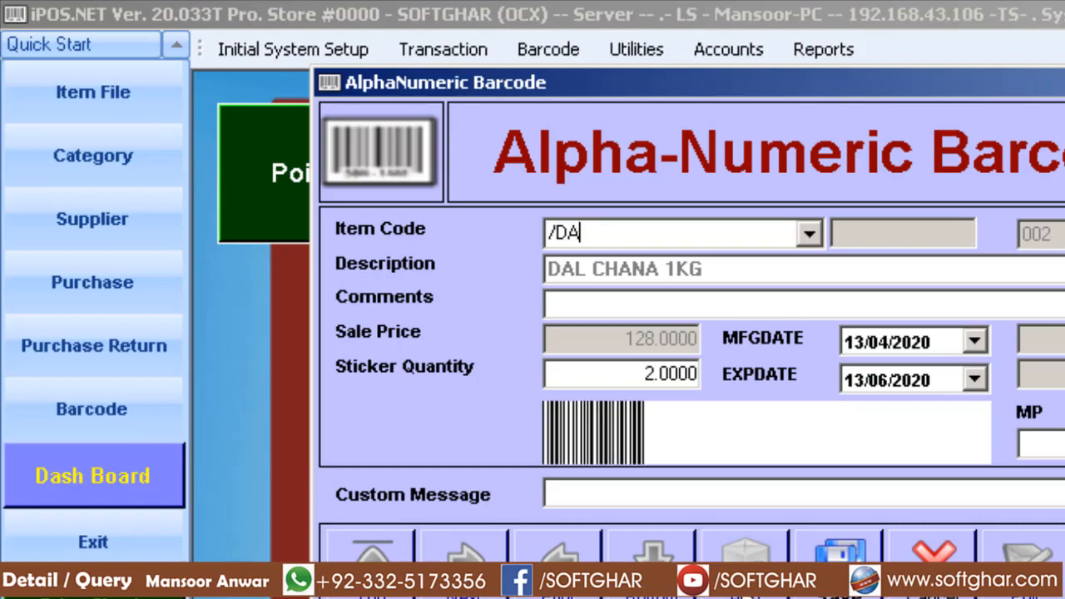
pyautogui.write(' CH')
pyautogui.press('Return')
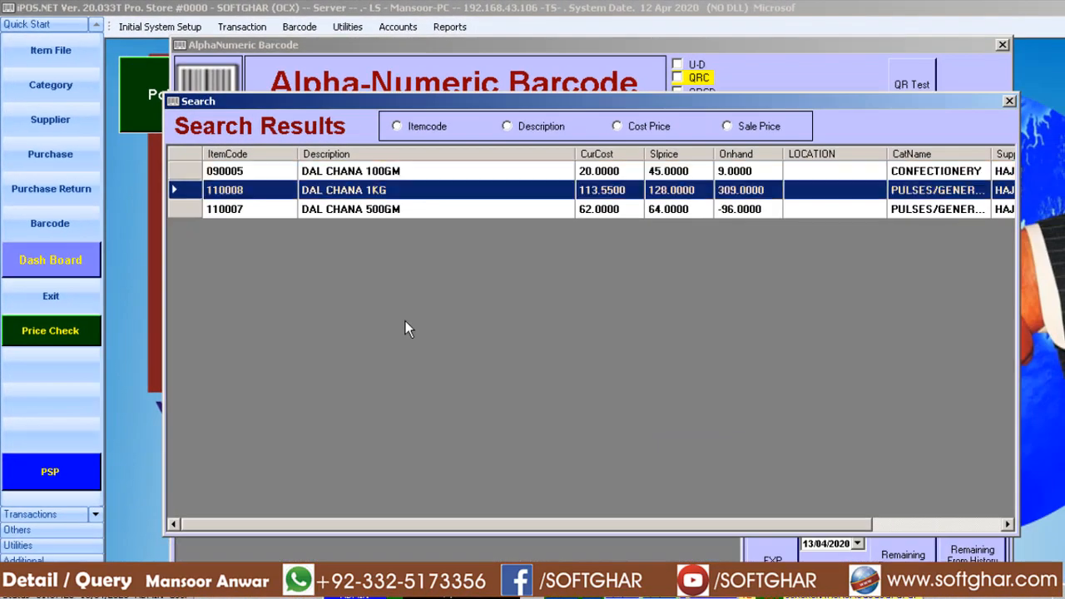
pyautogui.press('Return')
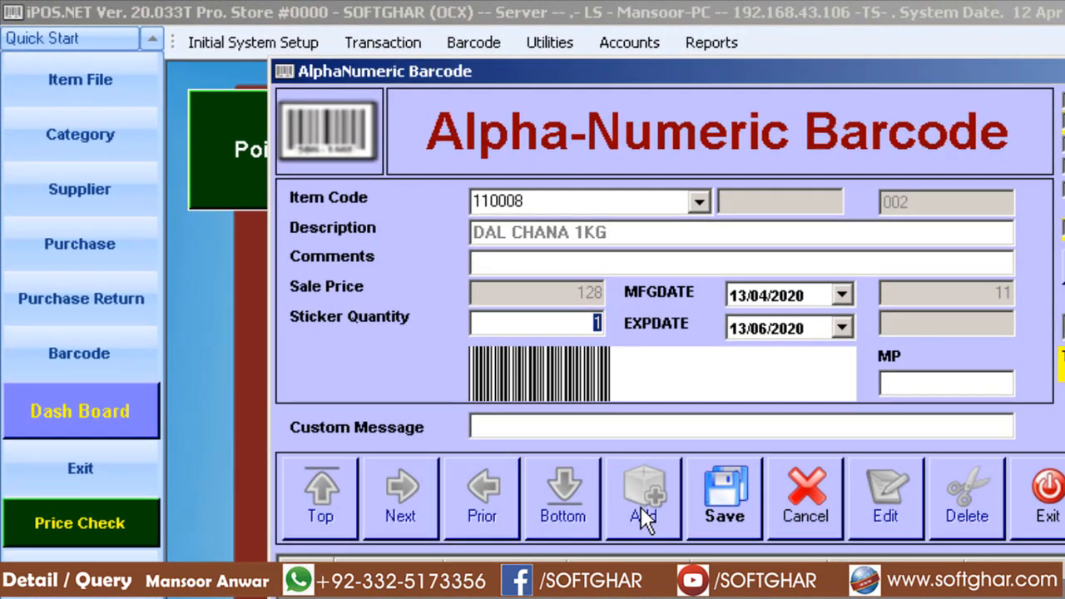
# - Set DAL CHANA 1KG's sticker quantity to 2 and expiry date to 30/06/2020, and save the entry
pyautogui.write('2')
pyautogui.press('Return')
pyautogui.press('Return')
pyautogui.write('30')
pyautogui.press('Return')
pyautogui.press('Return')
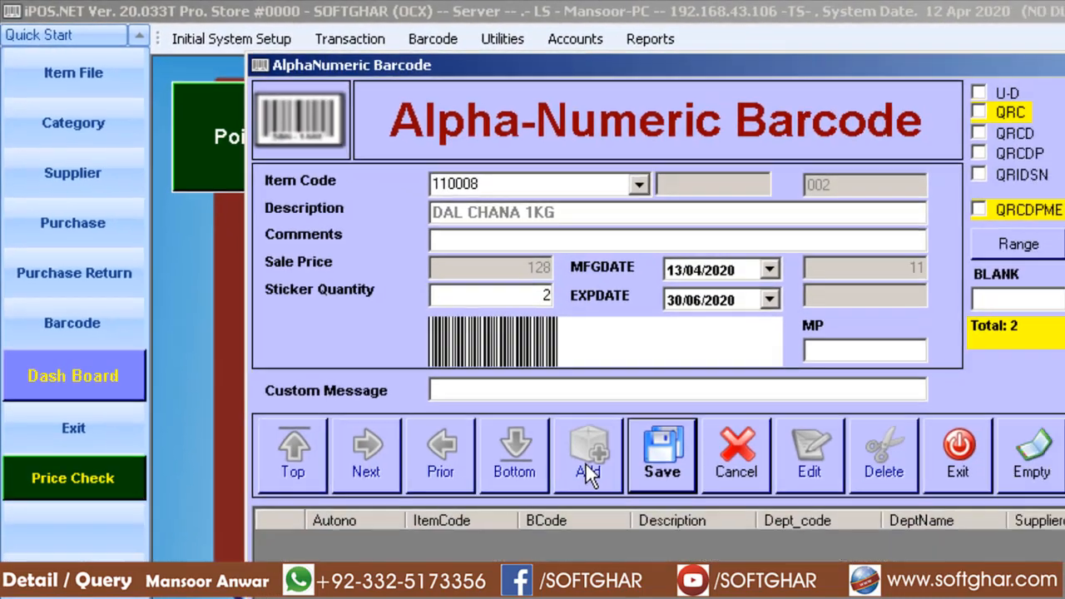
pyautogui.press('Return')
pyautogui.press('Return')
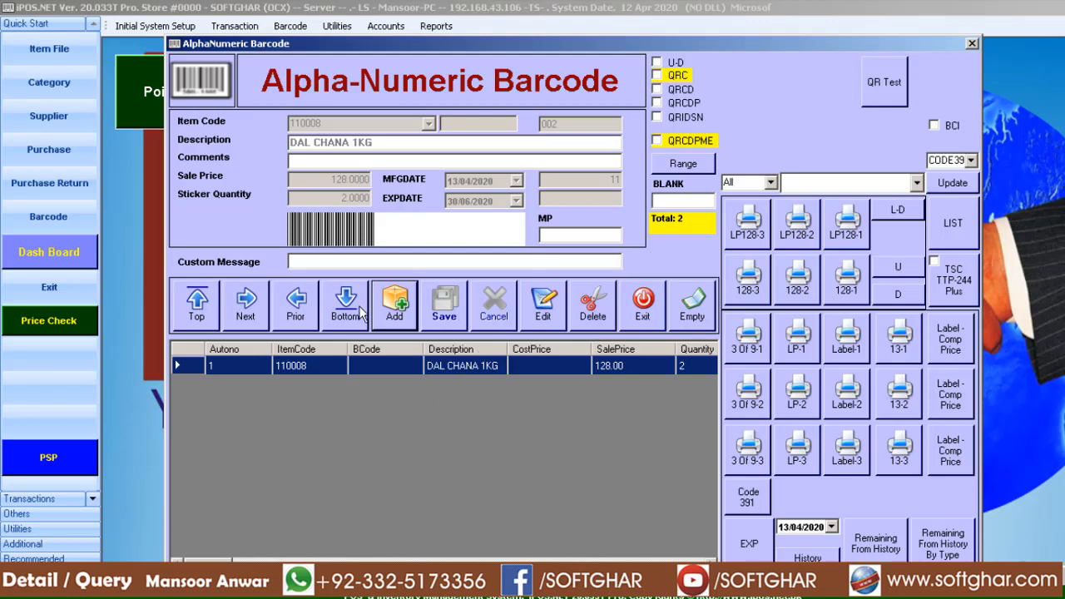
# - Add another barcode entry, search the item code for /DAL and choose DAL MASH 500GM
pyautogui.click(396, 305)
pyautogui.write('/')
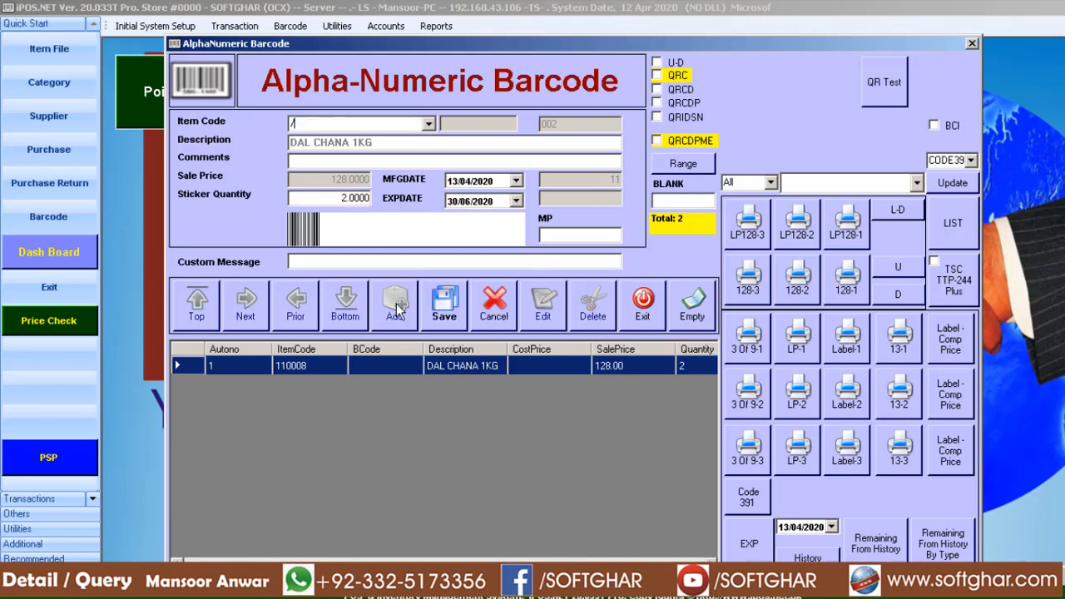
pyautogui.write('DAL')
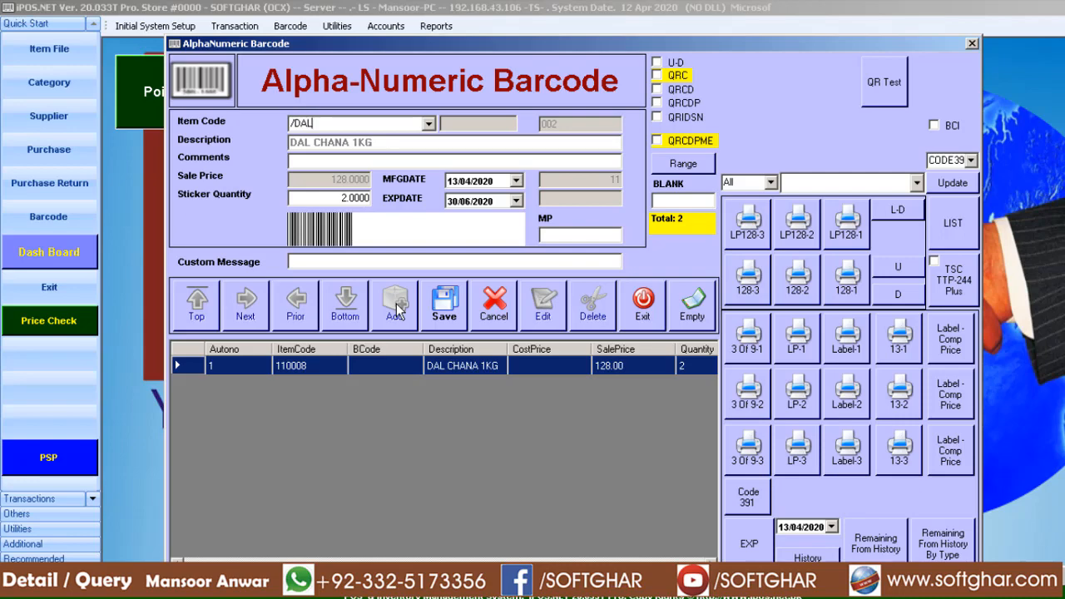
pyautogui.press('Return')
pyautogui.press('Down')
pyautogui.press('Down')
pyautogui.press('Down')
pyautogui.press('Down')
pyautogui.press('Return')
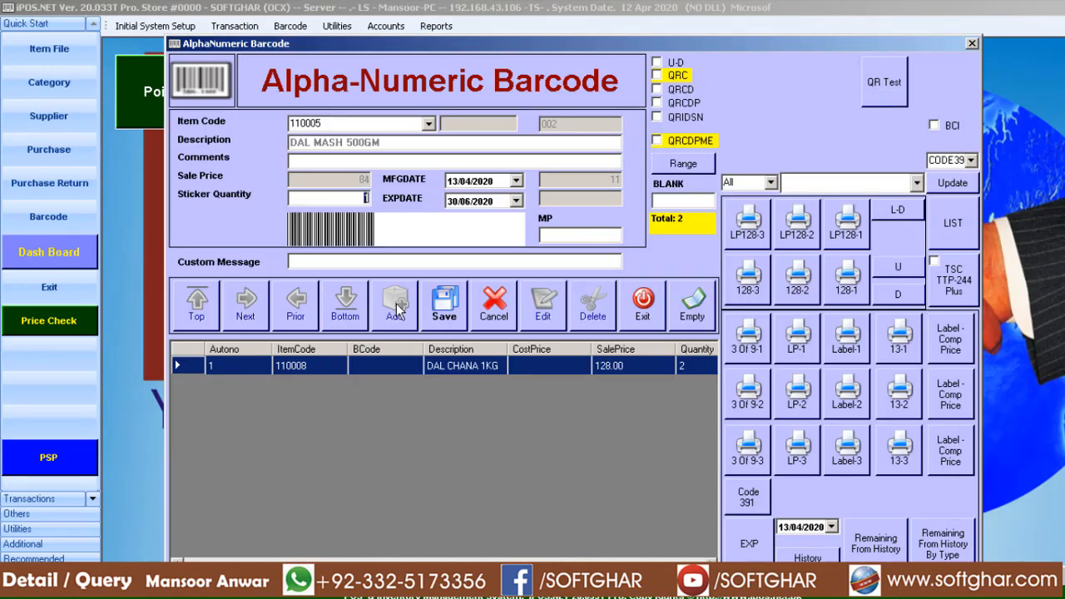
# - Save the DAL MASH 500GM entry with a sticker quantity of 1 and its default dates
pyautogui.press('Return')
pyautogui.press('Return')
pyautogui.press('Return')
pyautogui.press('Return')
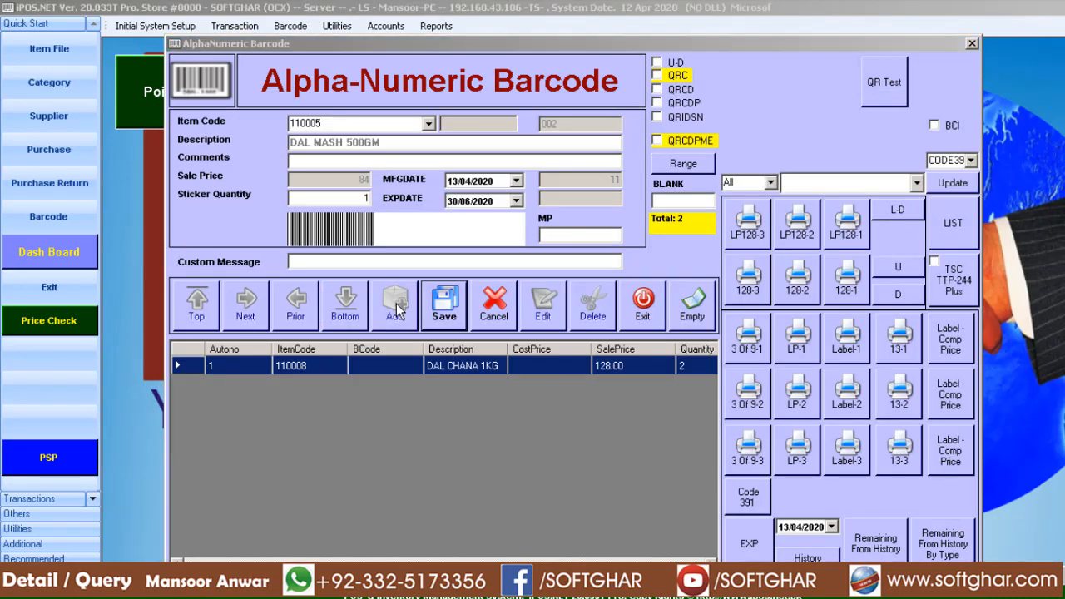
pyautogui.press('Return')
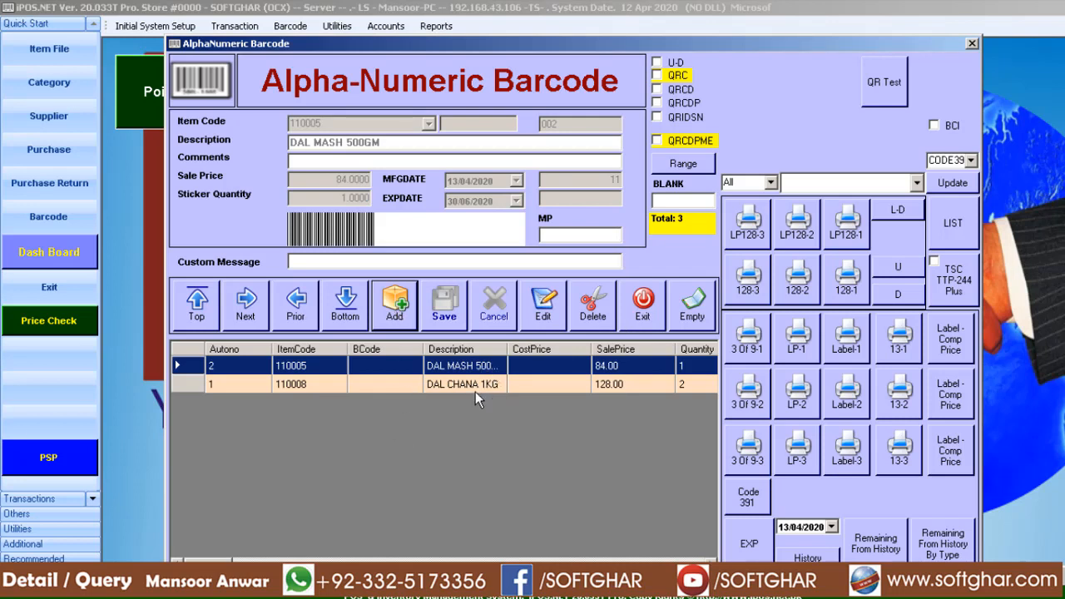
# - Try to print the listed barcode labels in the TSC format with printer 1, and dismiss the error message
pyautogui.click(962, 293)
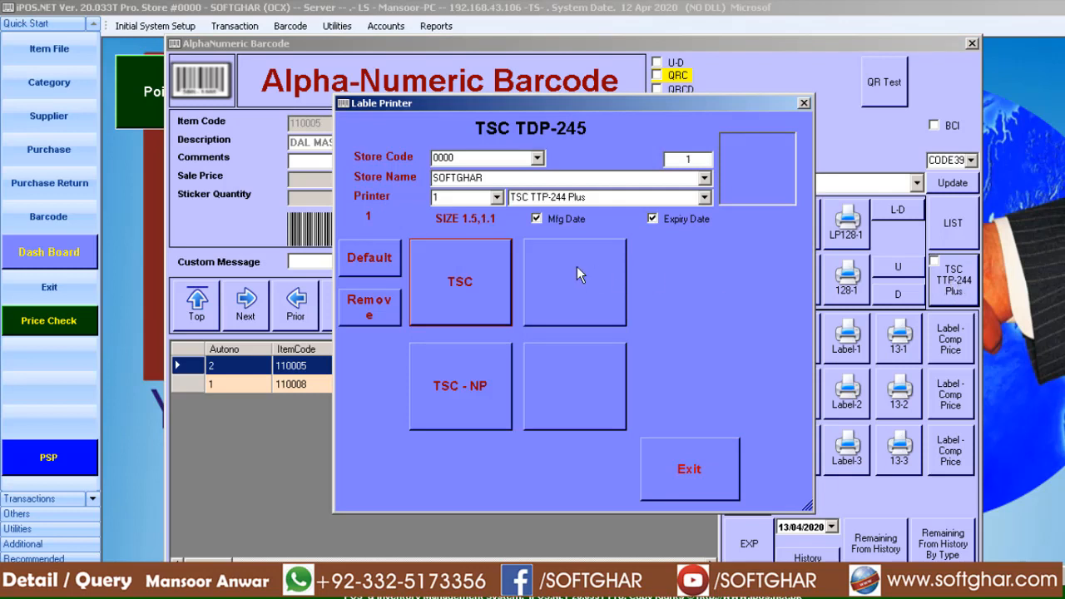
pyautogui.click(468, 284)
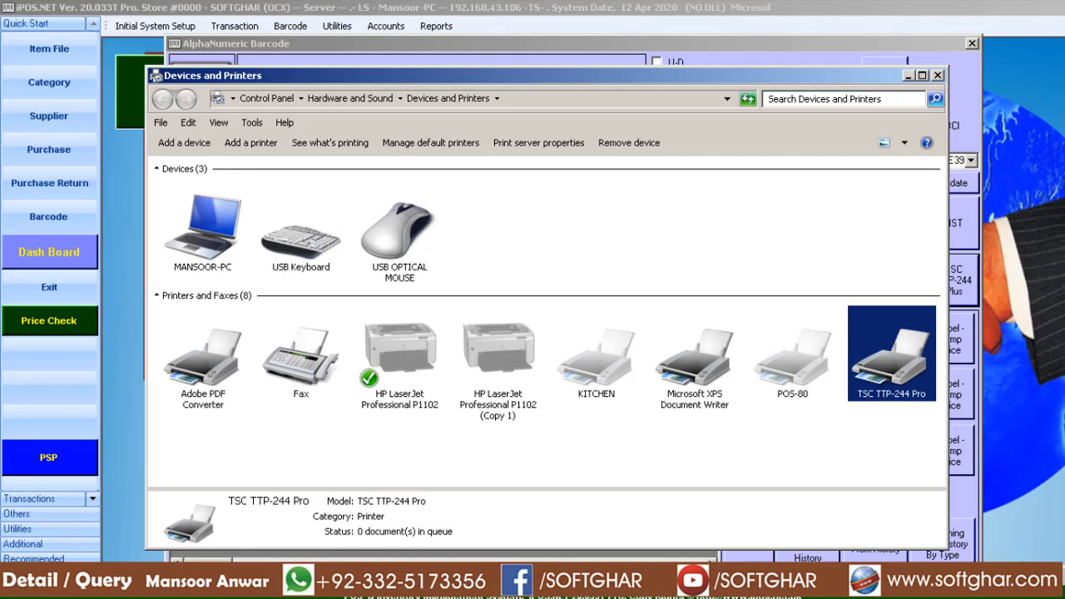
pyautogui.click(639, 593)
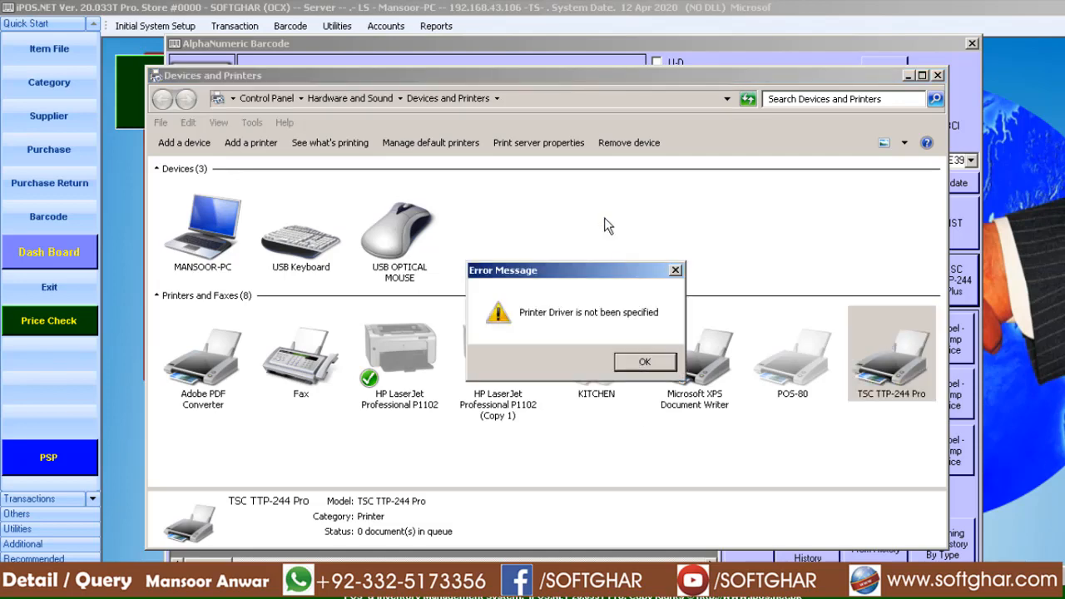
pyautogui.click(645, 364)
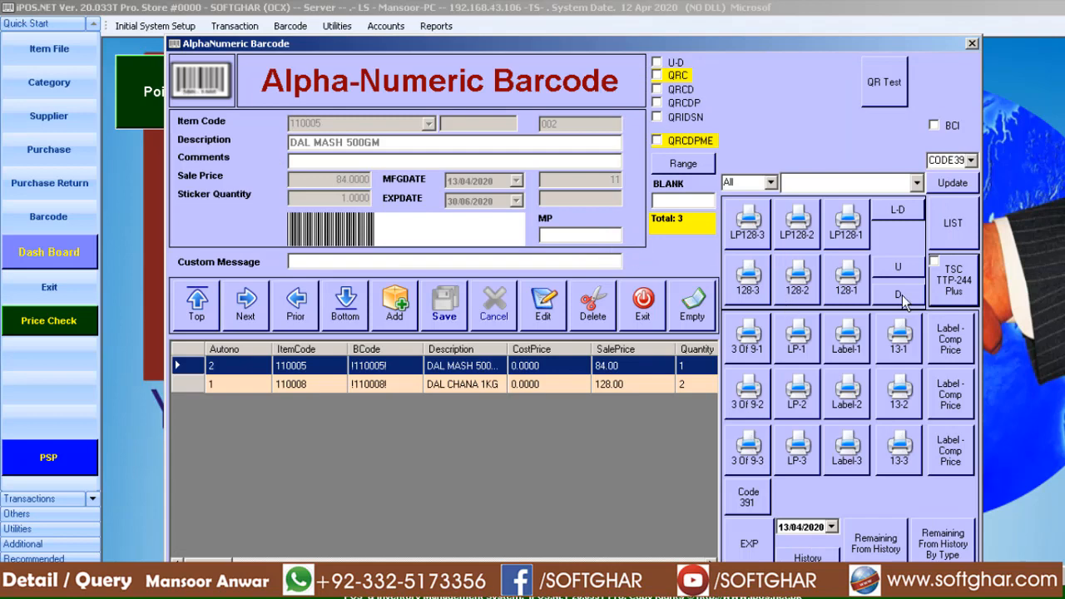
# - Copy the printer name TSC TTP-244 Plus from the label printer window and switch to Devices and Printers
pyautogui.click(957, 288)
pyautogui.rightClick(522, 199)
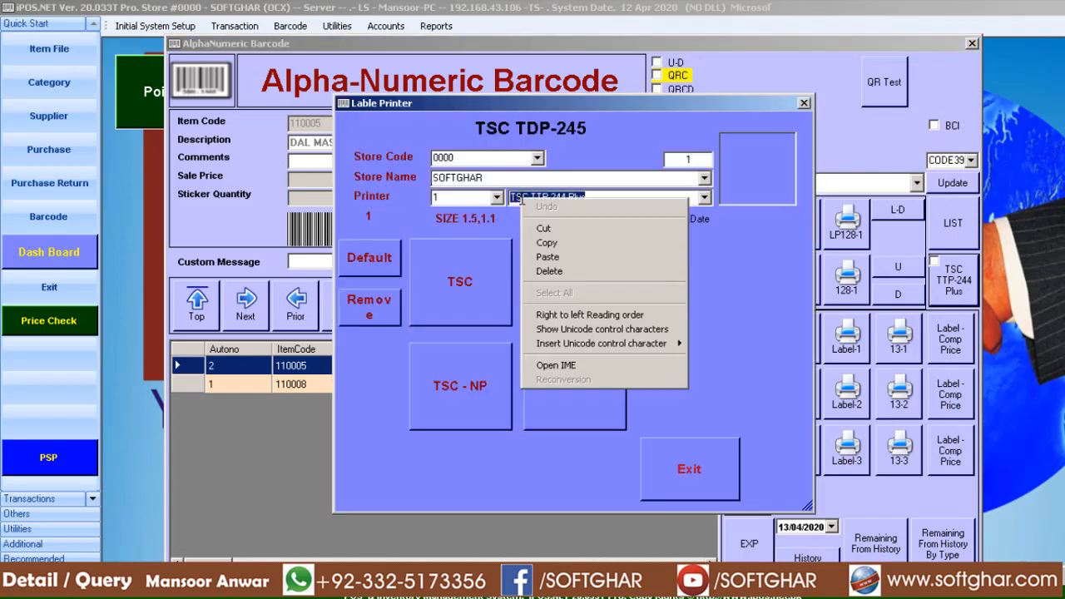
pyautogui.click(571, 248)
pyautogui.click(733, 593)
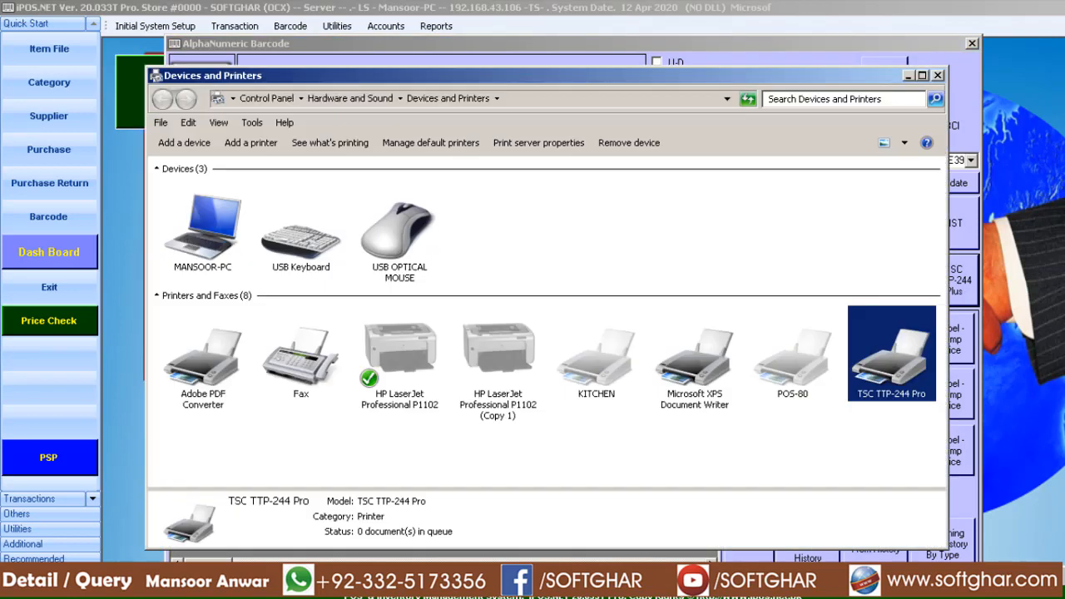
# - Try renaming the TSC TTP-244 Pro printer to TSC TTP-244 Plus in its printer properties
pyautogui.rightClick(881, 351)
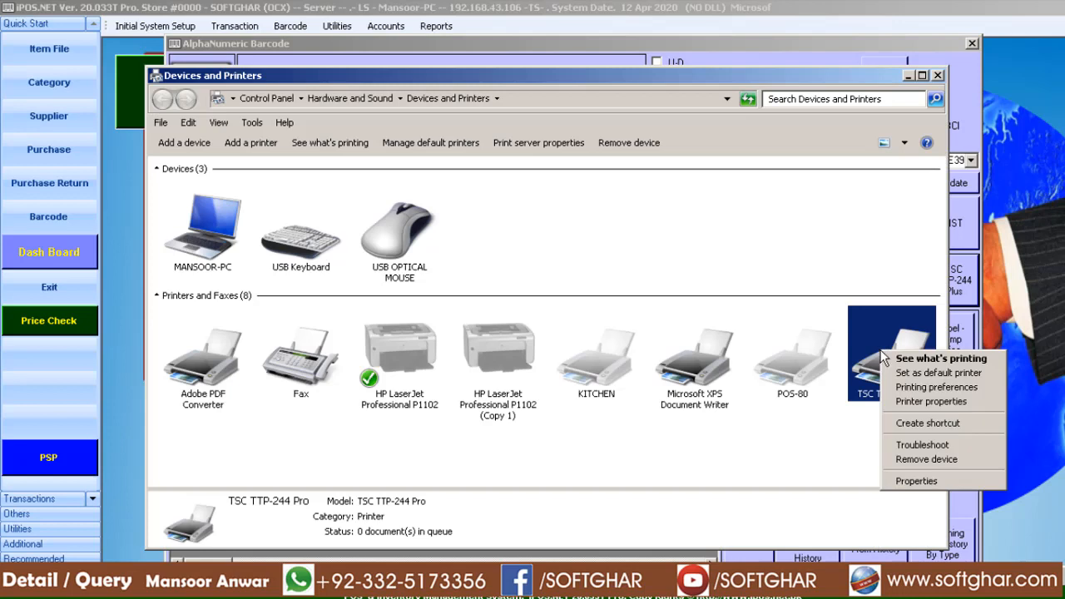
pyautogui.click(914, 402)
pyautogui.rightClick(892, 252)
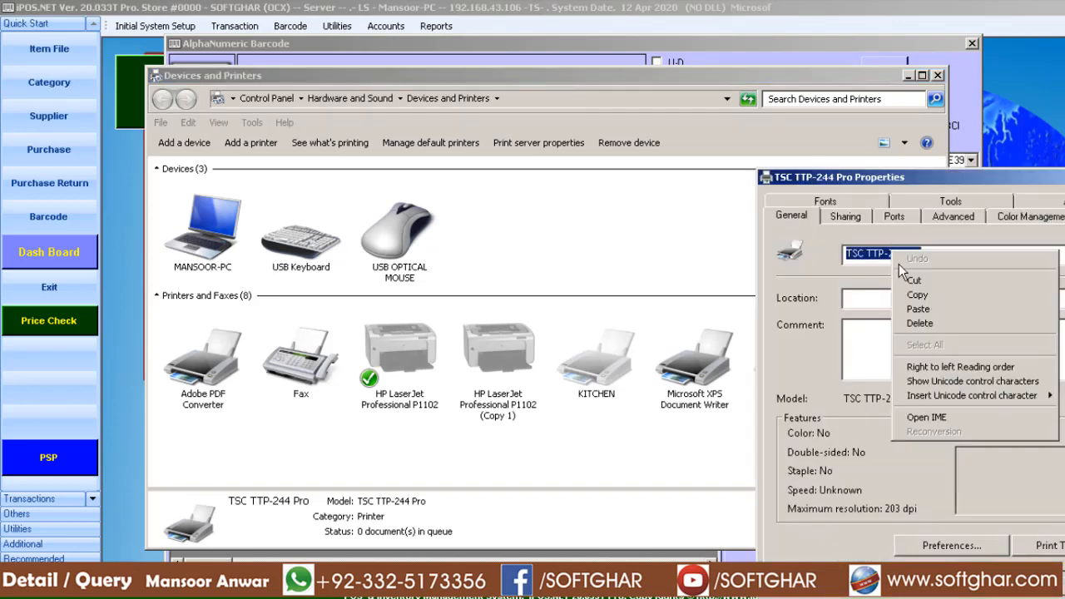
pyautogui.click(924, 310)
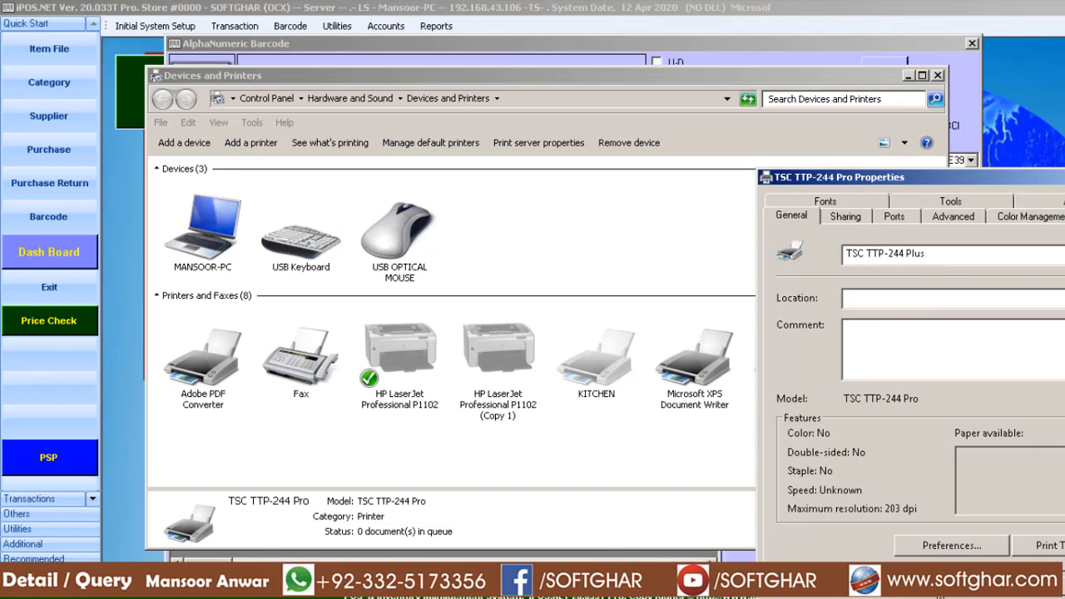
pyautogui.click(945, 585)
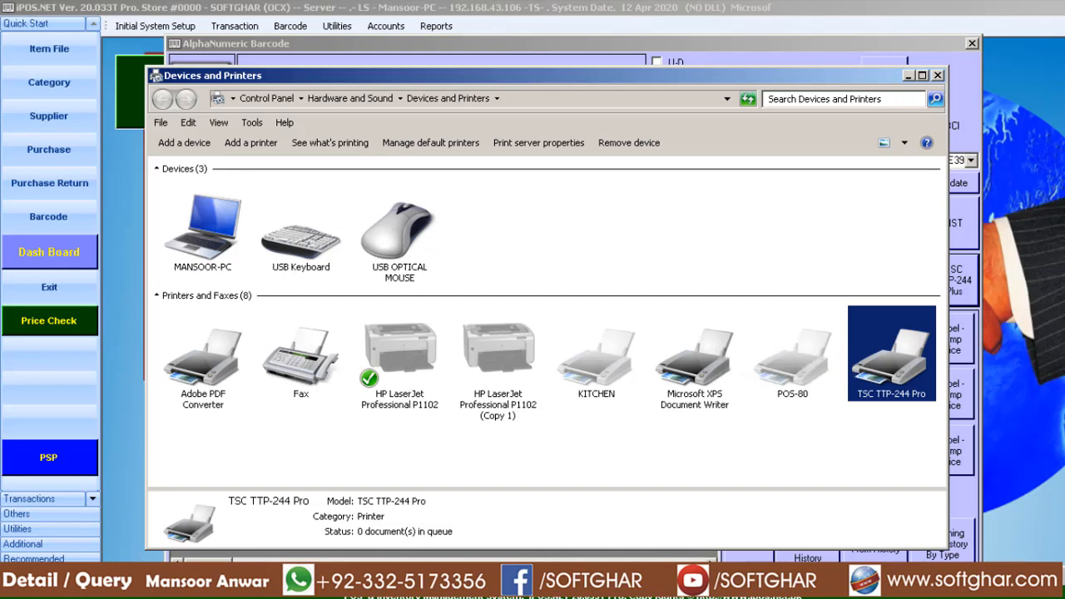
# - Open the TSC Barcode Setting program from the desktop and select TSC TTP-244 Pro for printer ID 1
pyautogui.press('super+d')
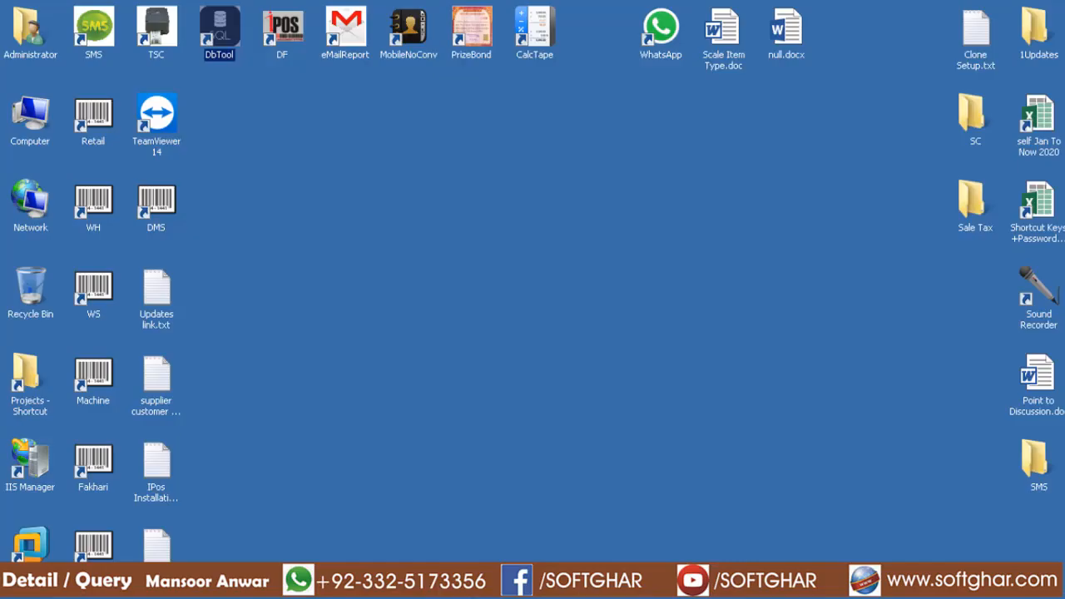
pyautogui.doubleClick(165, 35)
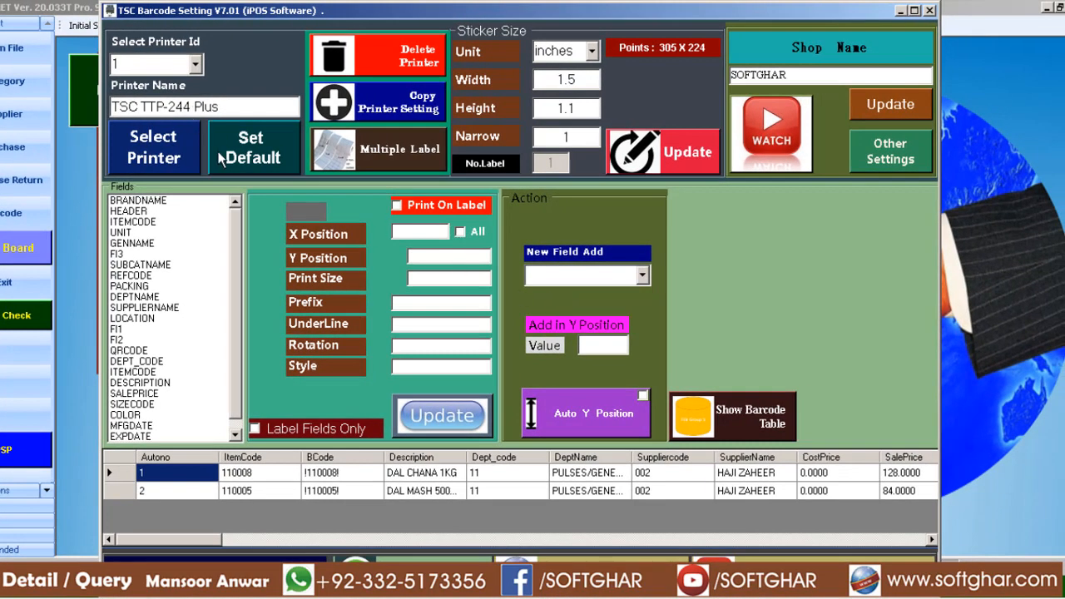
pyautogui.click(169, 160)
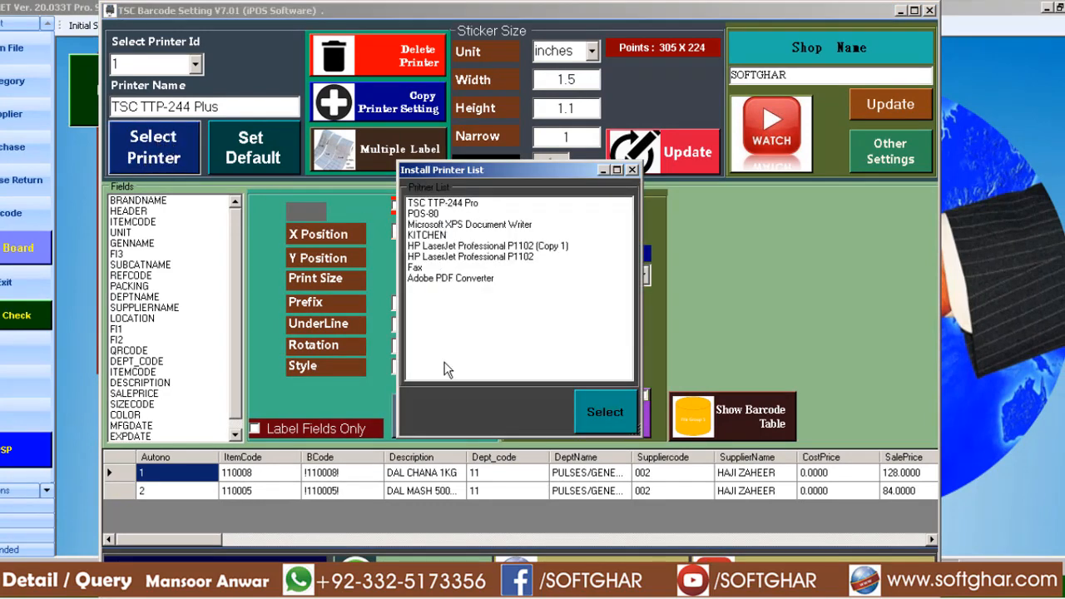
pyautogui.click(439, 206)
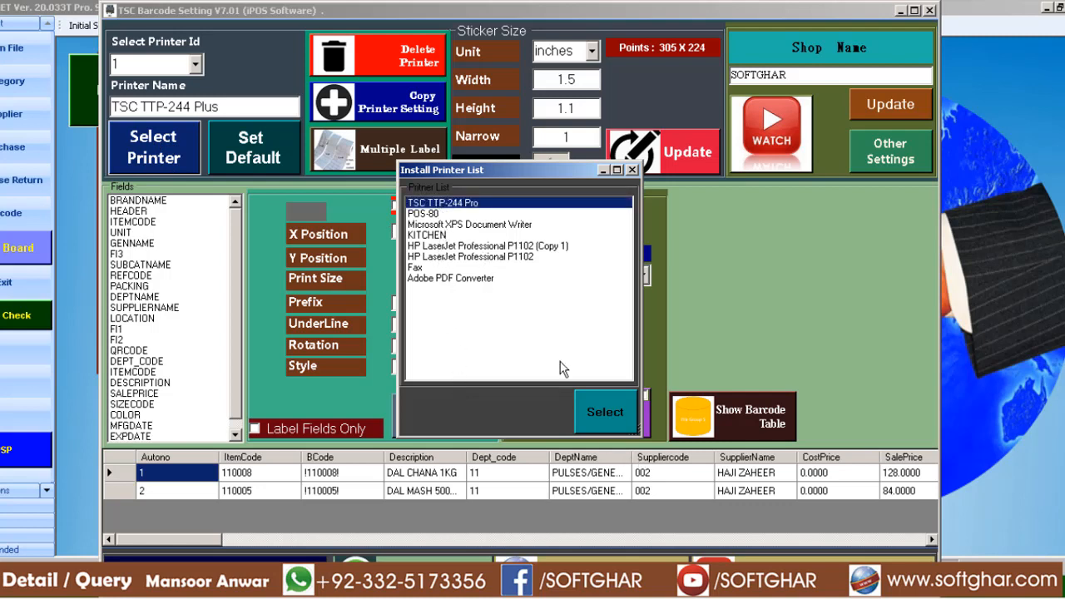
pyautogui.click(608, 413)
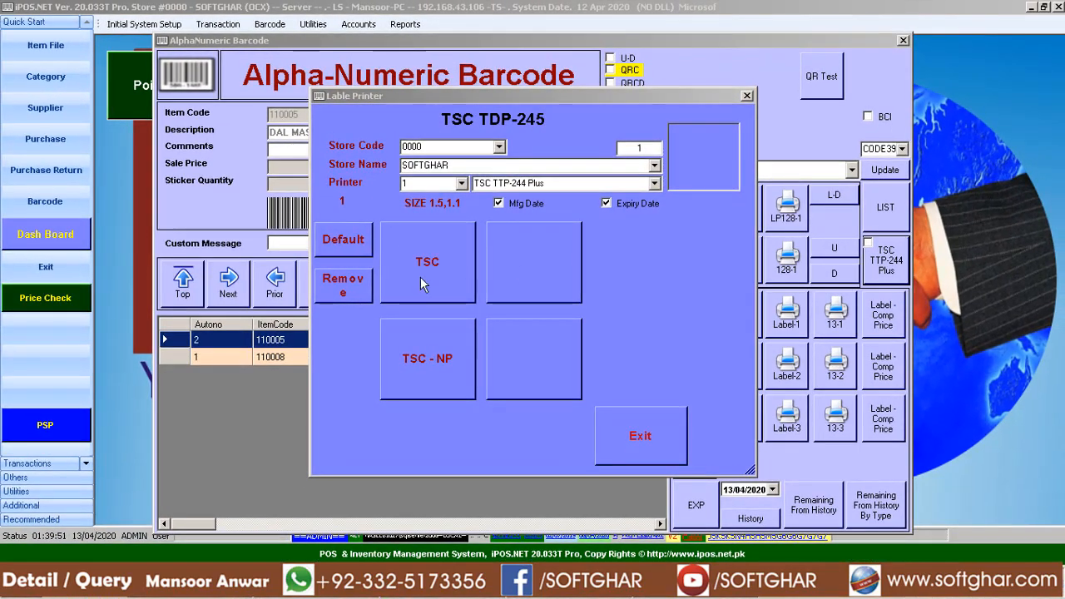
# - Reopen the label printer window to reload its printer setting, and print the barcode labels in the TSC format
pyautogui.click(657, 428)
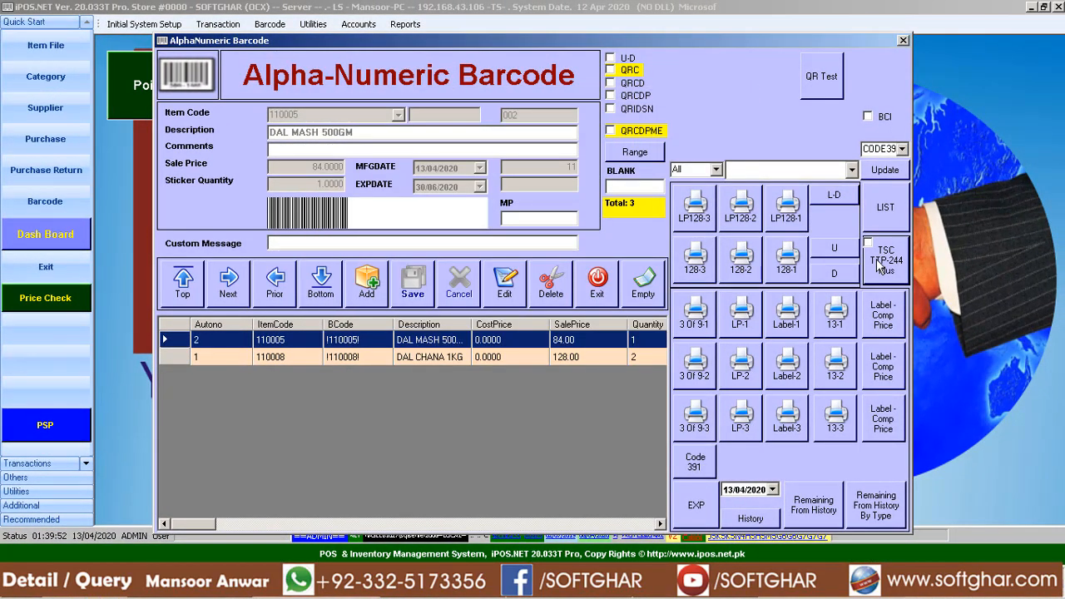
pyautogui.click(882, 263)
pyautogui.click(443, 262)
# - Close the background Control Panel window and return to the alphanumeric barcode window
pyautogui.moveTo(556, 596)
pyautogui.rightClick(574, 597)
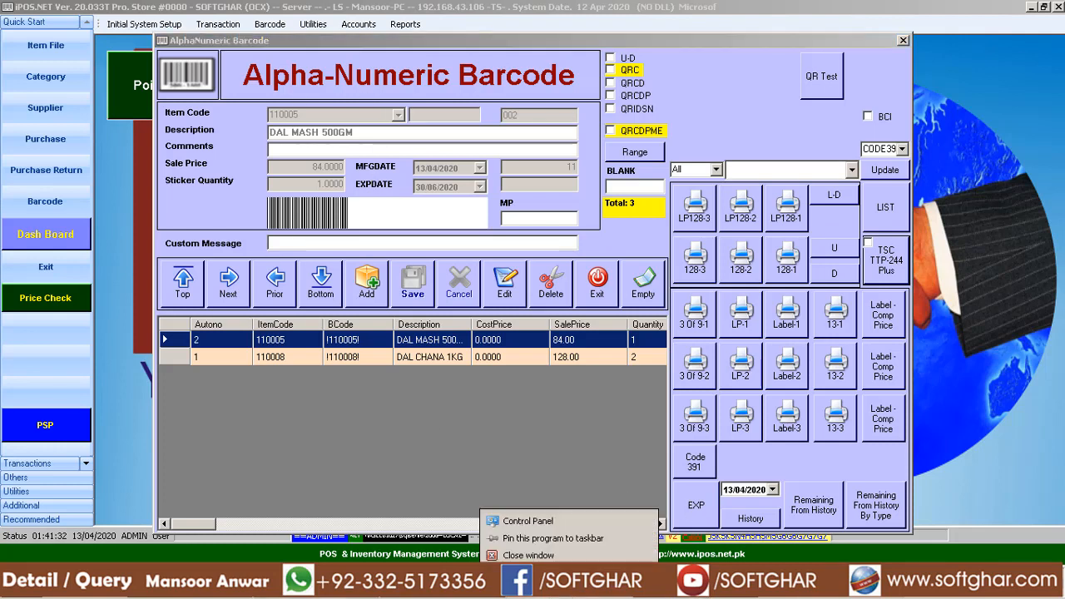
pyautogui.click(545, 556)
pyautogui.click(443, 597)
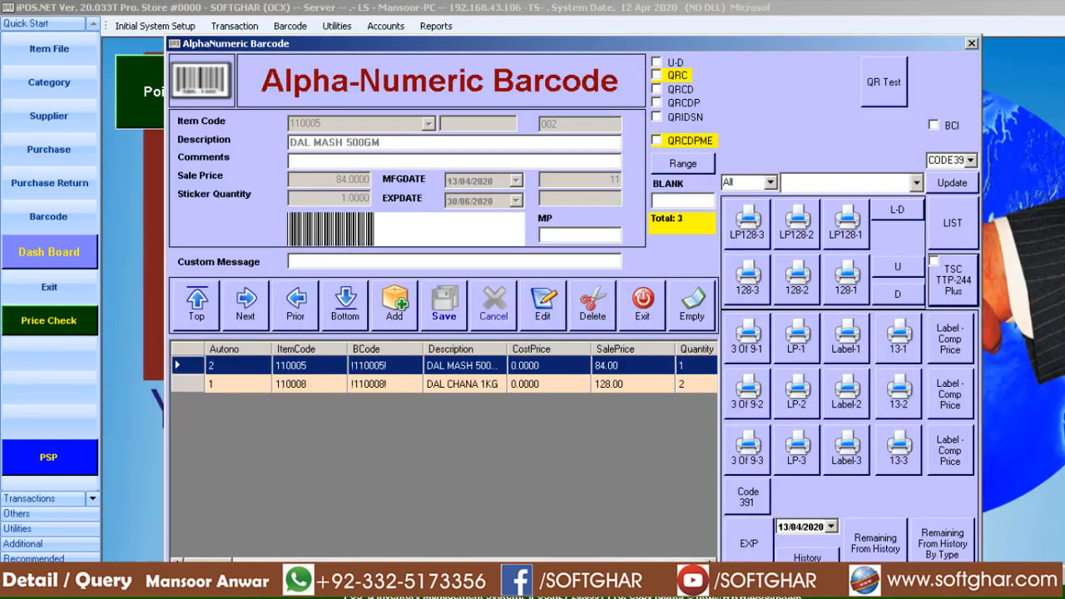
# - Switch to SQL Server Enterprise Manager and show the tables of the Inventory database on the local server
pyautogui.press('super')
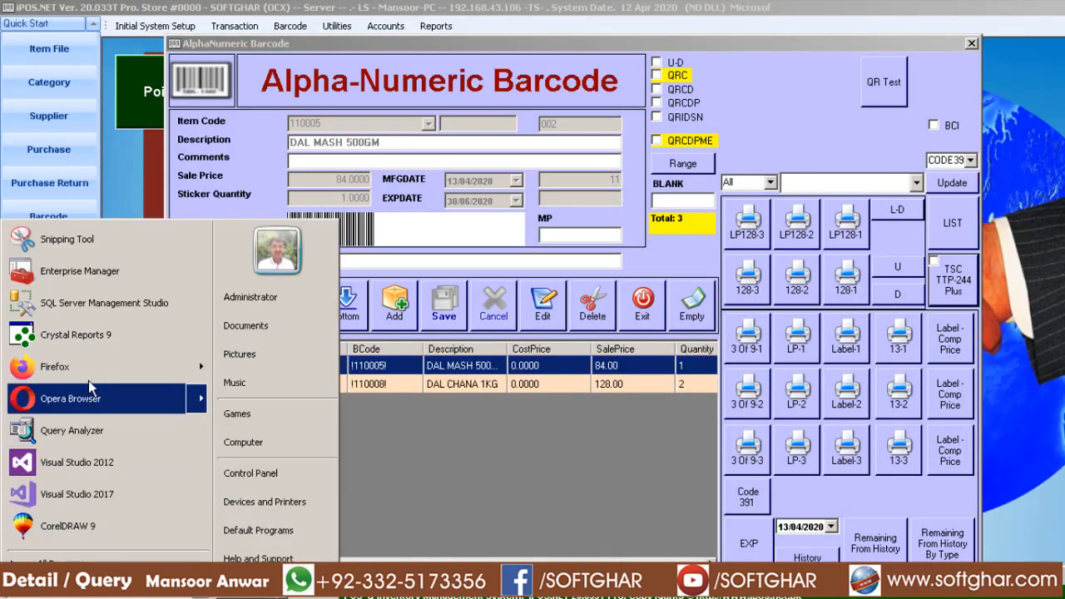
pyautogui.click(91, 271)
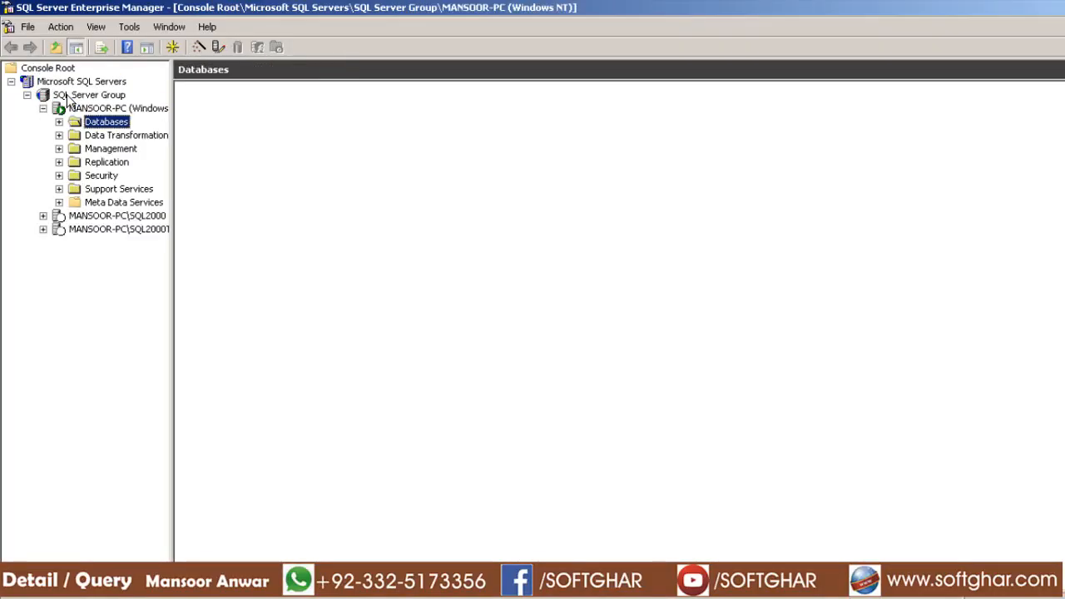
pyautogui.press('Right')
pyautogui.press('Down')
pyautogui.press('Down')
pyautogui.press('Down')
pyautogui.press('Down')
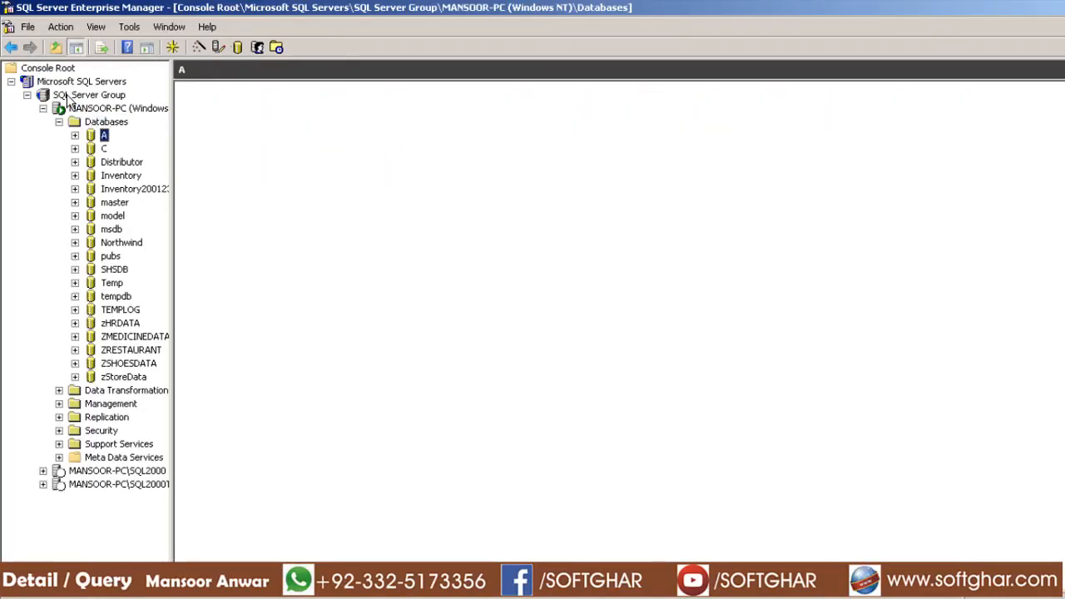
pyautogui.press('Right')
pyautogui.press('Down')
pyautogui.press('Down')
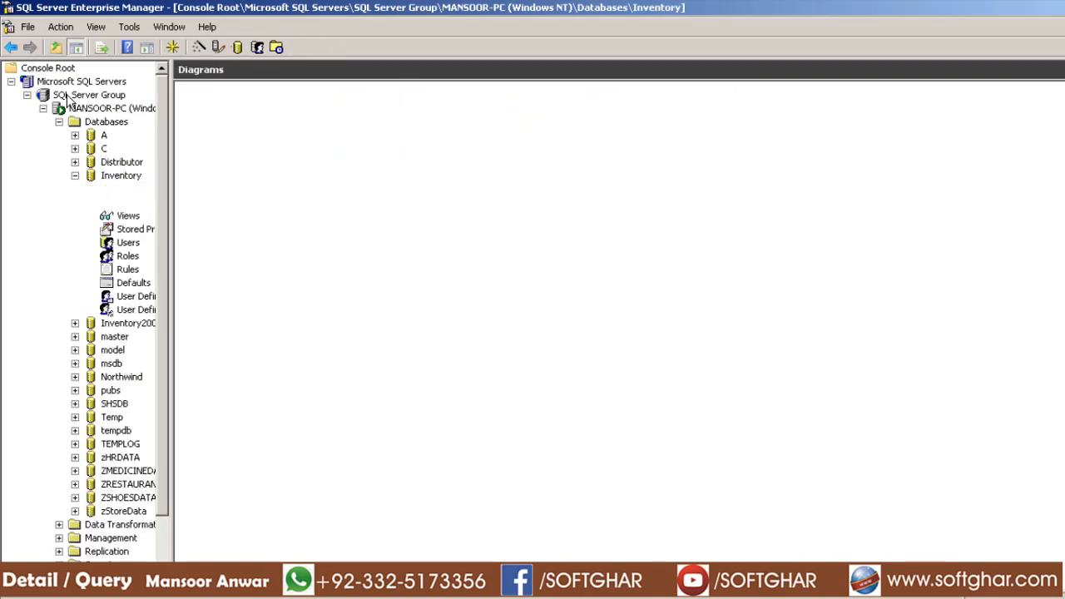
# - Open the LABELDETAIL table with all rows to review the label field positions, and close Enterprise Manager
pyautogui.press('l')
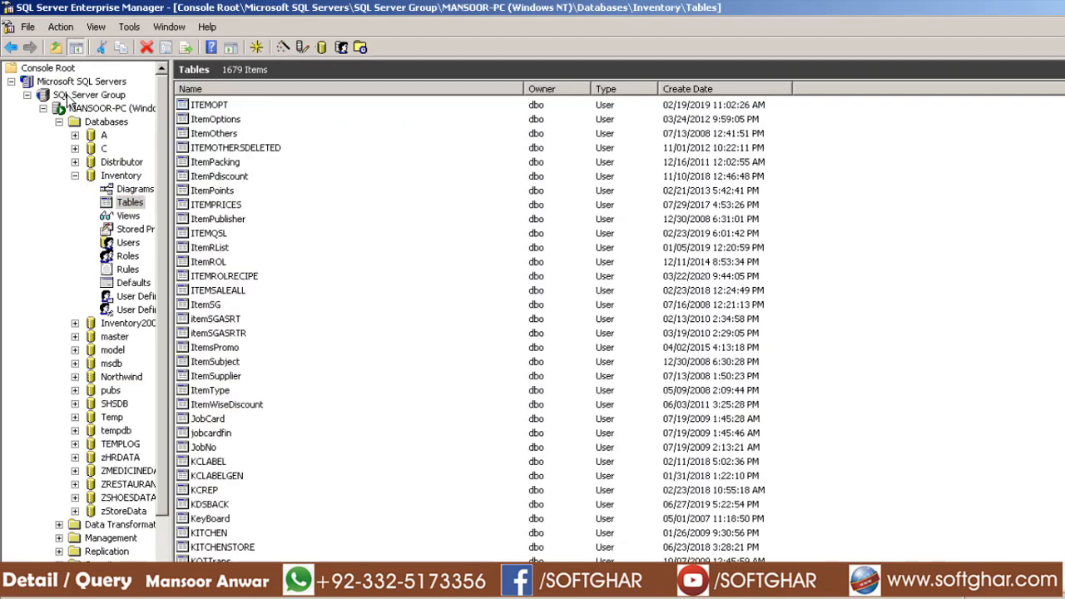
pyautogui.scroll(-5, 286, 443)
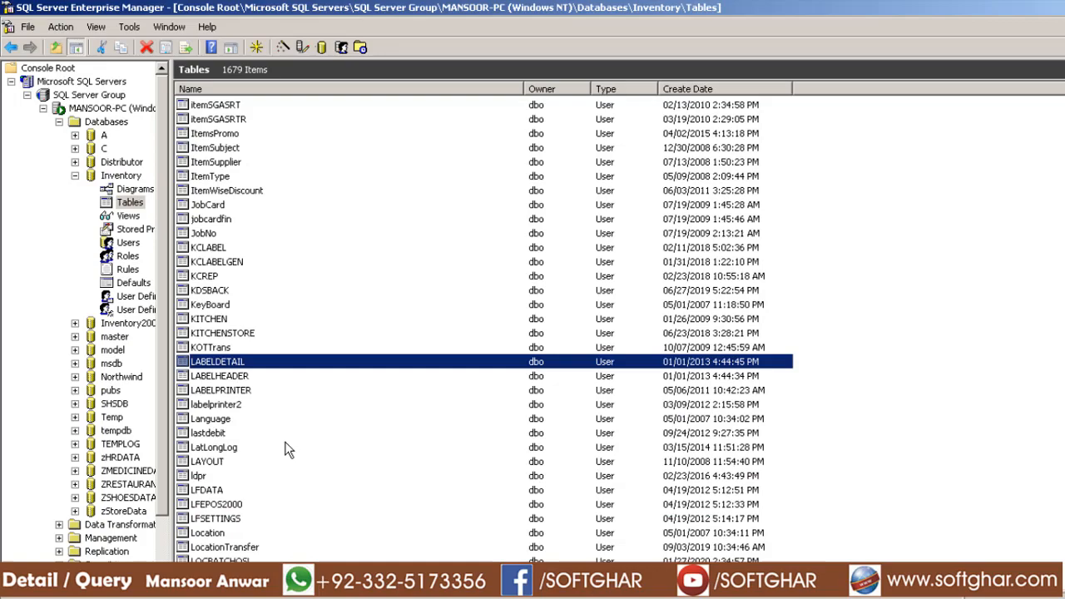
pyautogui.click(236, 376)
pyautogui.rightClick(231, 364)
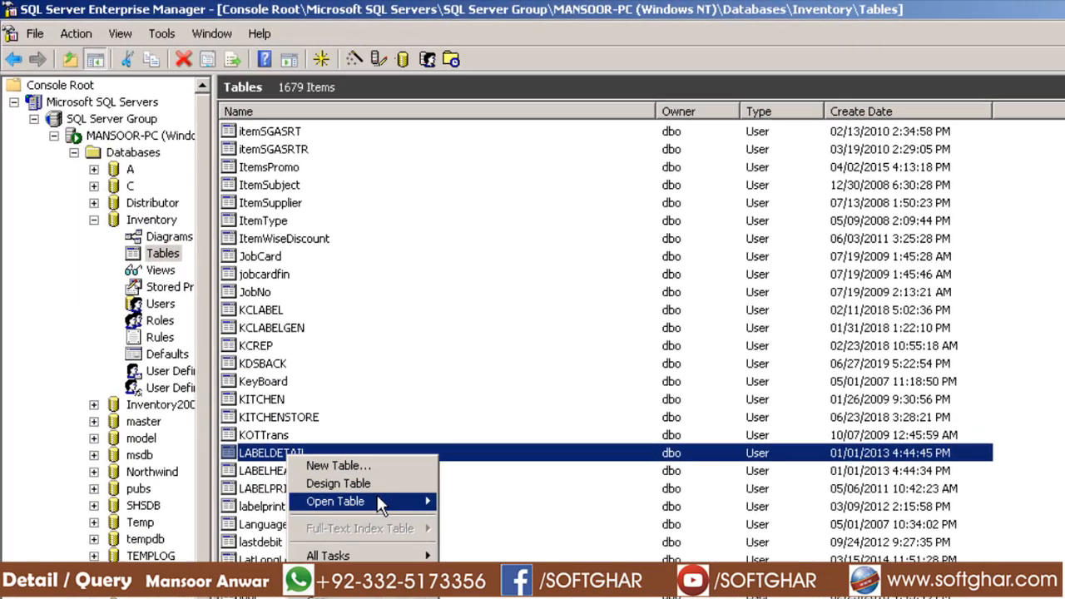
pyautogui.moveTo(377, 501)
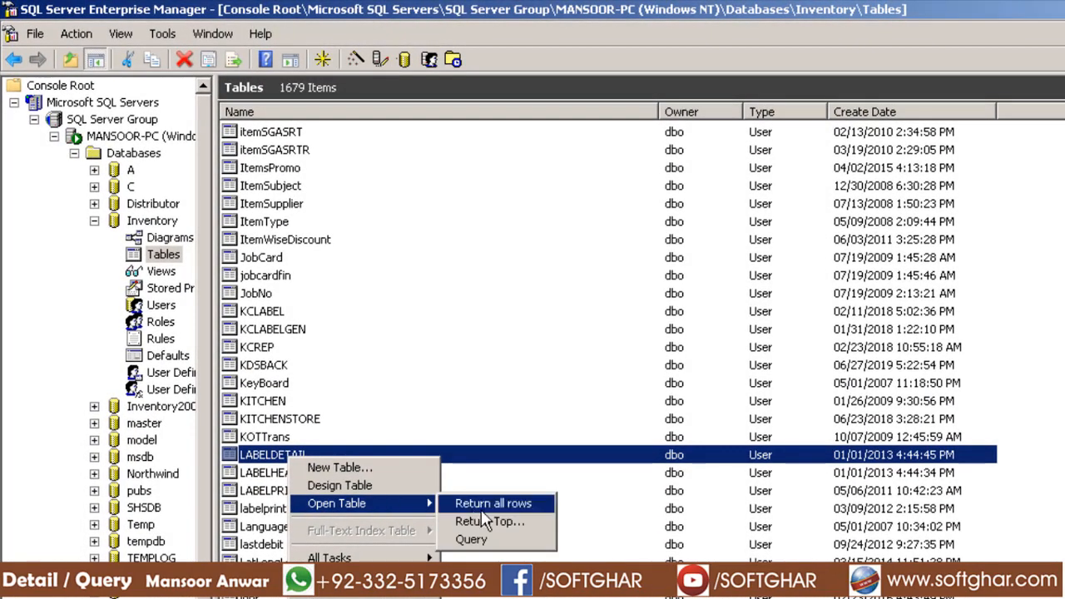
pyautogui.click(520, 504)
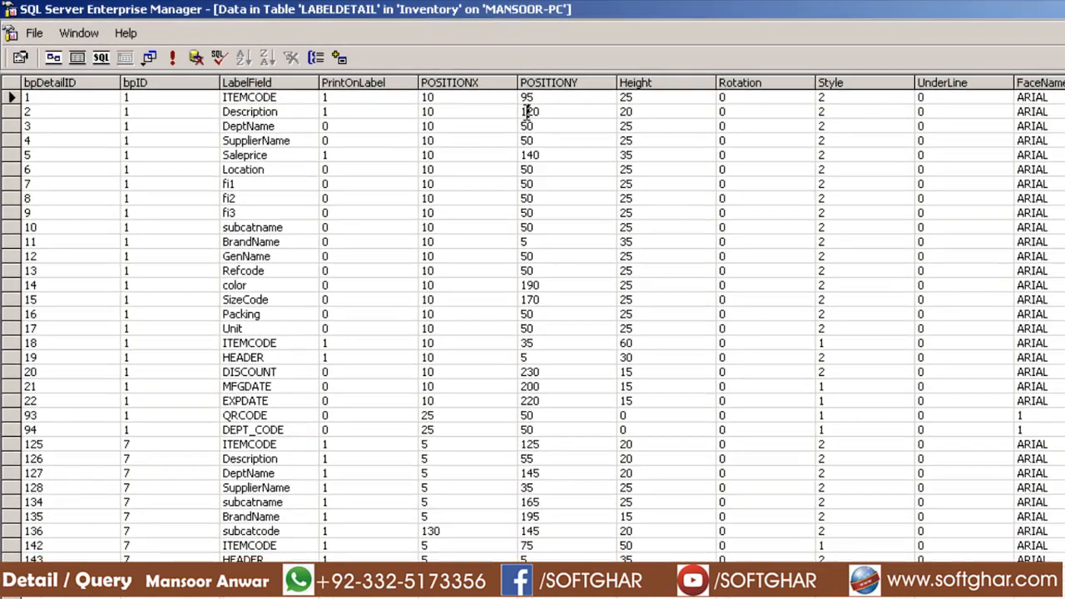
pyautogui.click(541, 115)
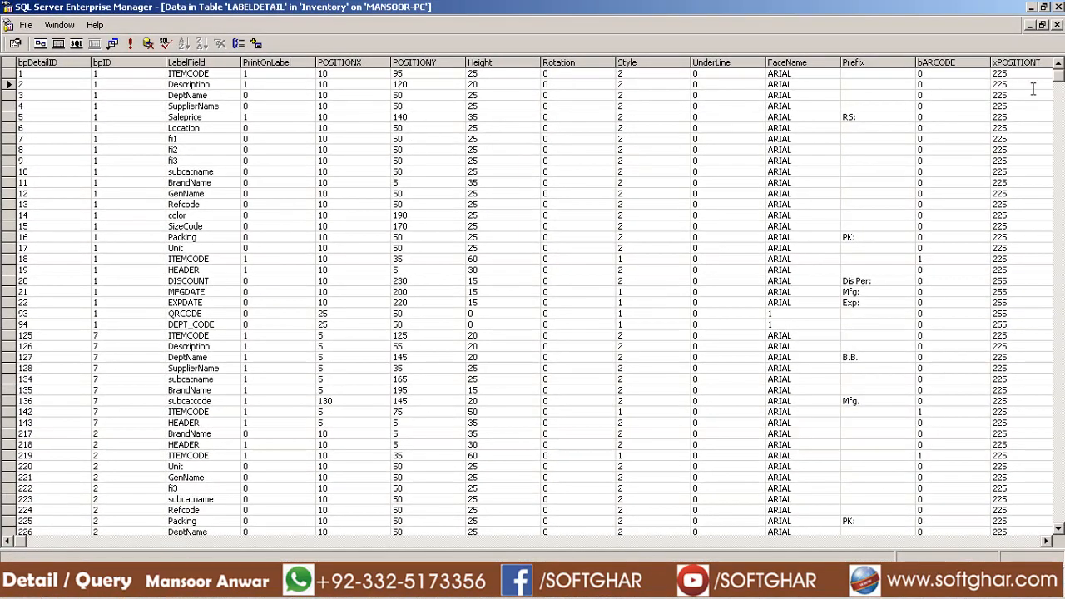
pyautogui.click(1056, 25)
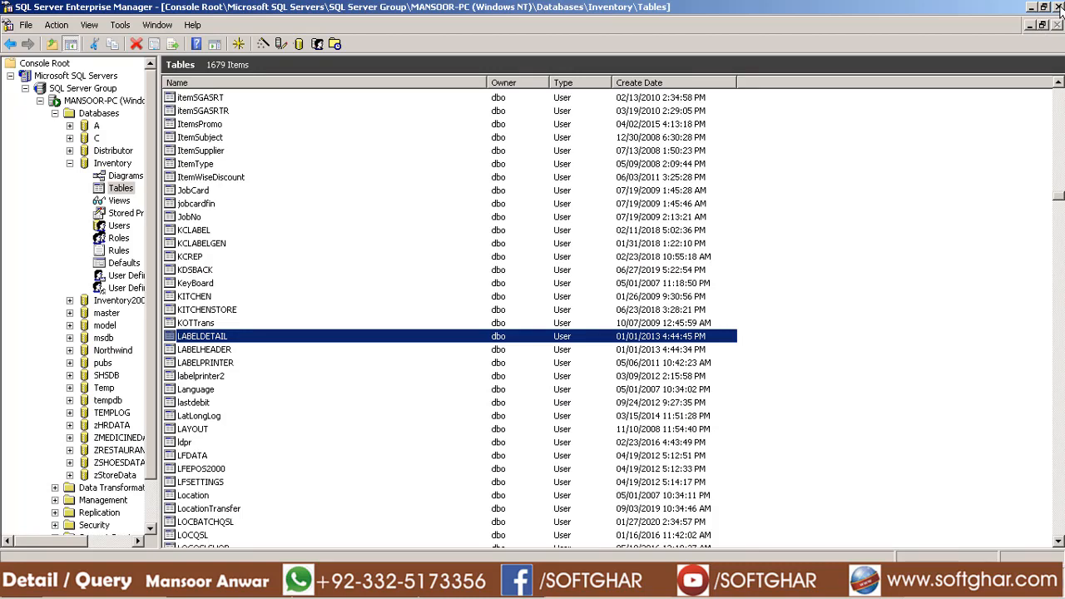
pyautogui.click(1058, 6)
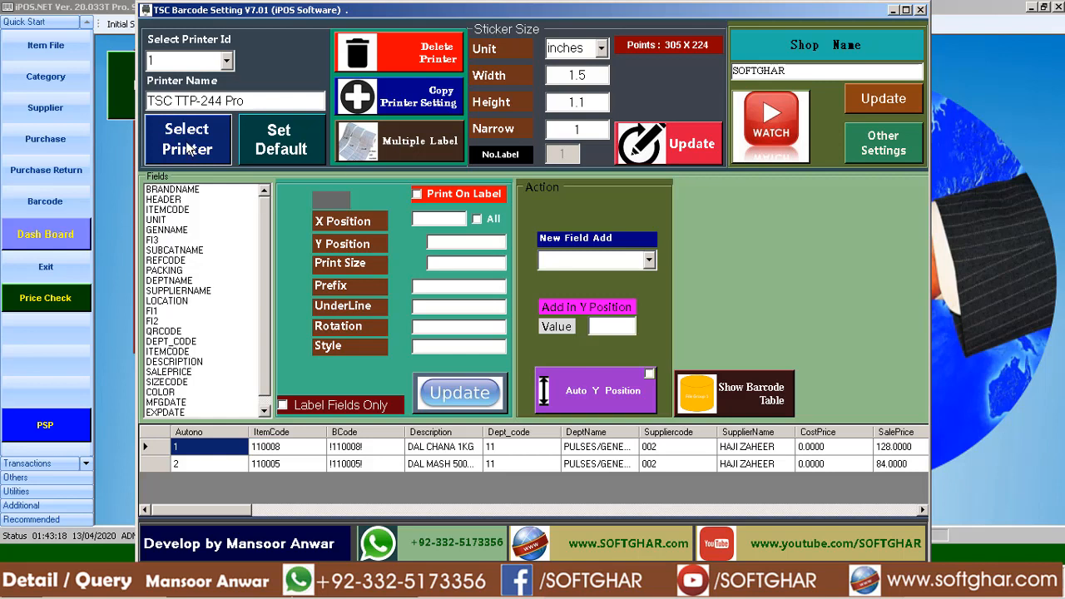
# - Set printer ID 1 (TSC TTP-244 Pro) as the default printer and check it in the label printer window
pyautogui.click(268, 150)
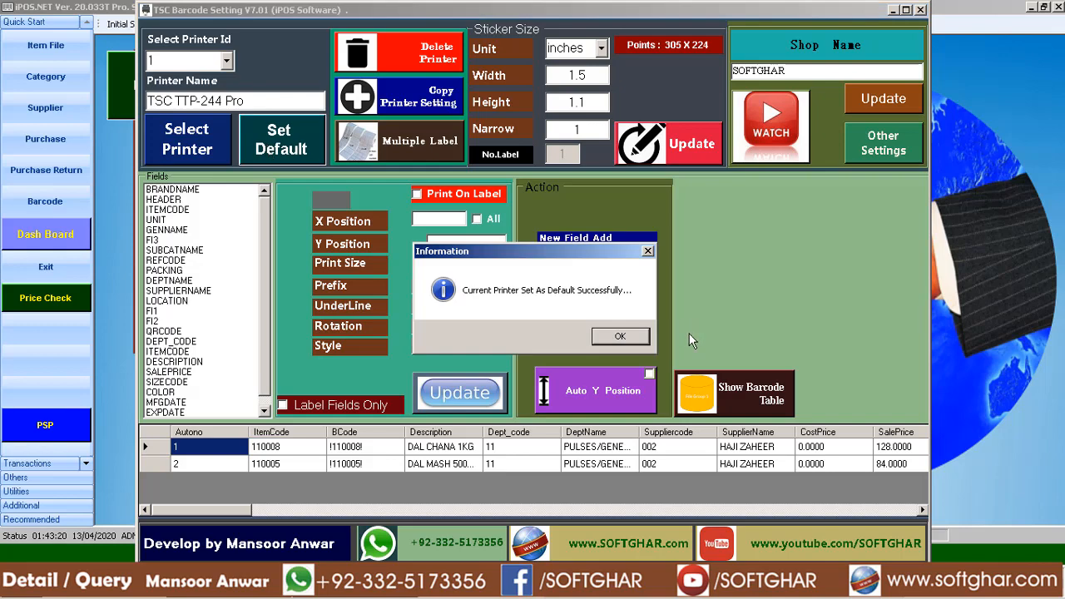
pyautogui.click(638, 342)
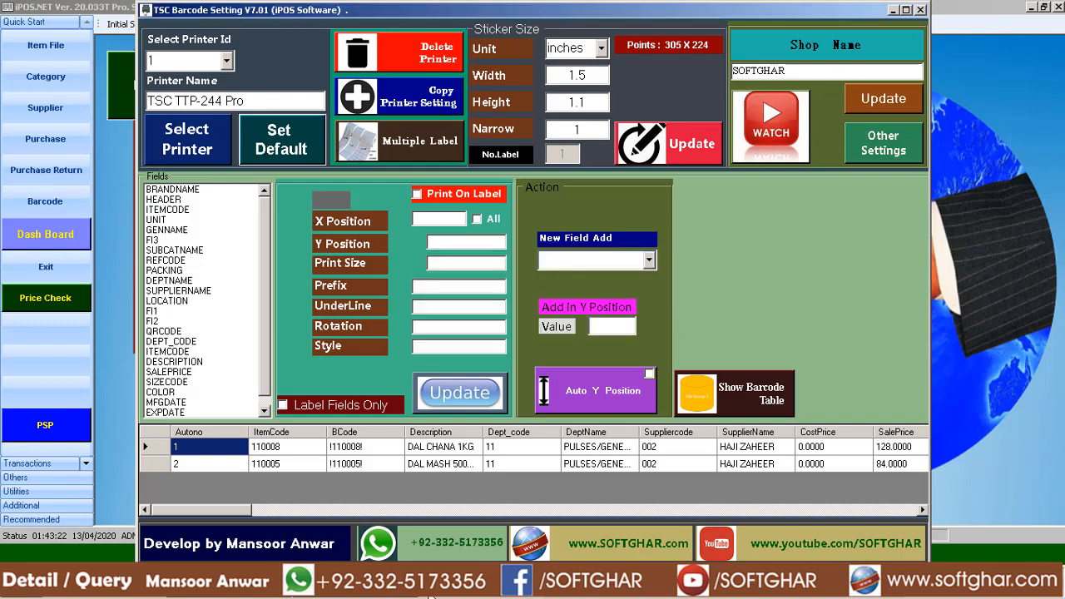
pyautogui.press('Escape')
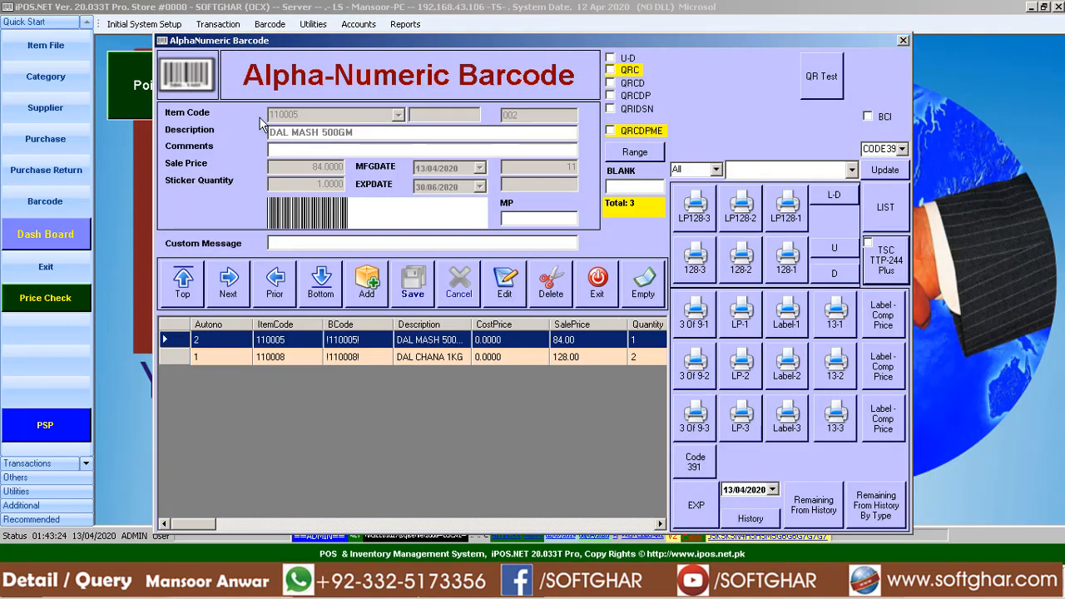
pyautogui.click(884, 265)
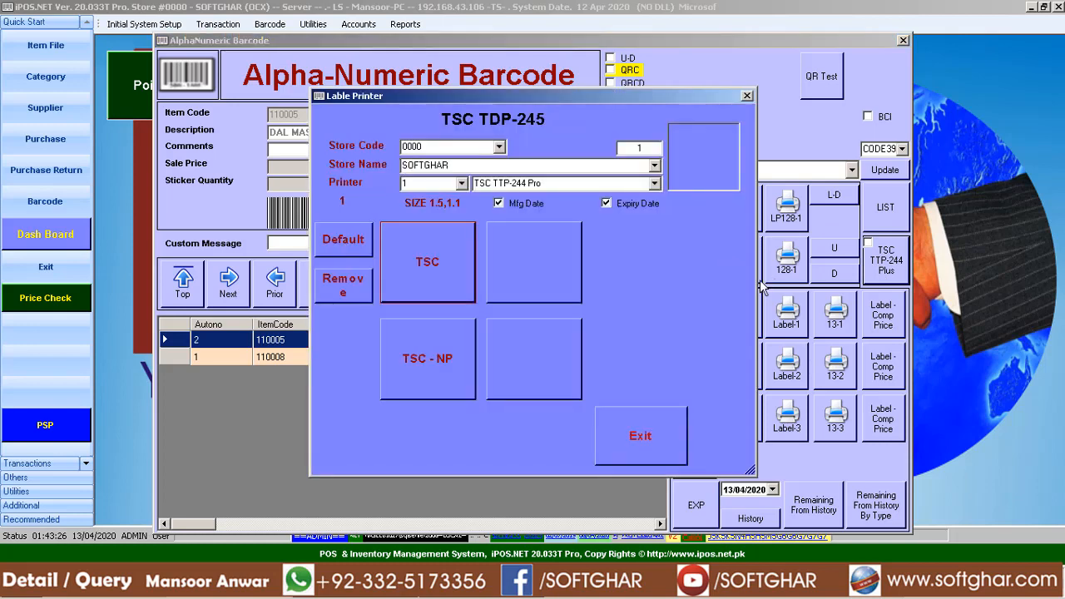
pyautogui.click(462, 184)
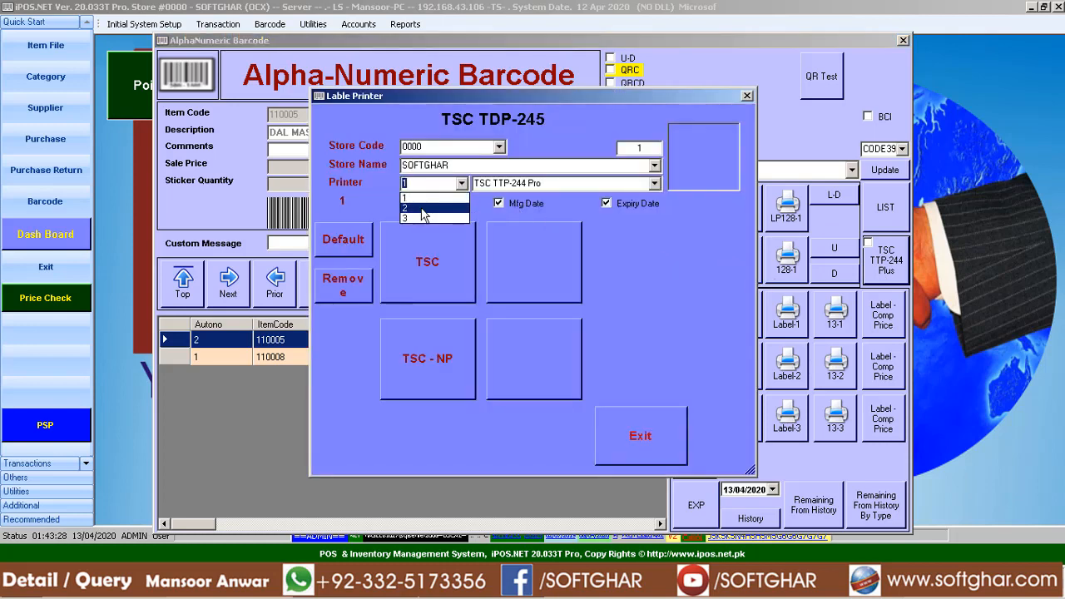
pyautogui.click(537, 597)
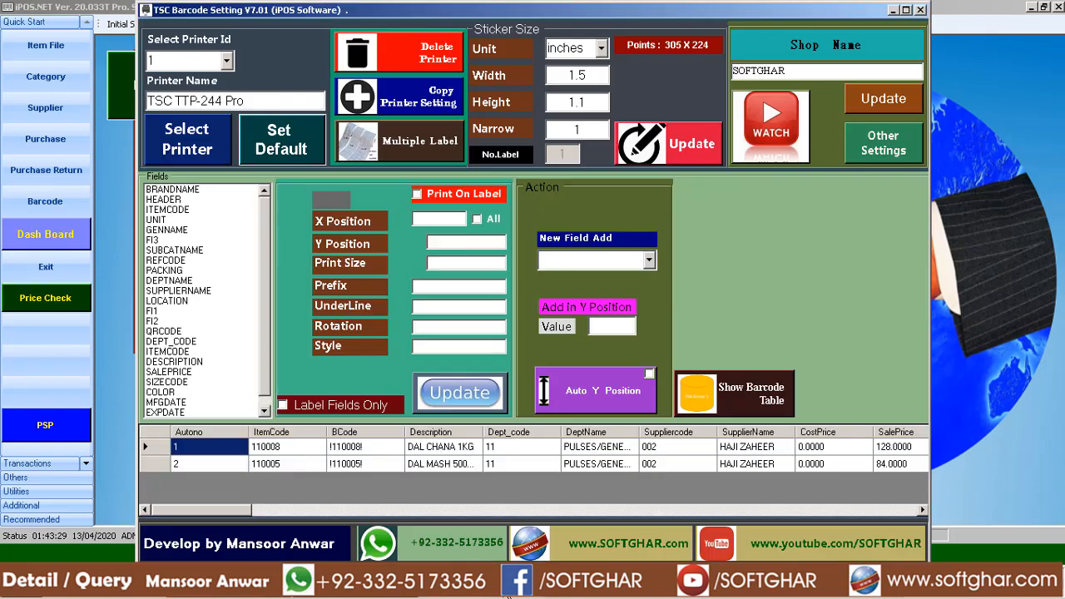
# - Select printer ID 2 (TSC TTP-244 Plus) in TSC Barcode Setting and set it as the default printer
pyautogui.click(226, 62)
pyautogui.click(187, 97)
pyautogui.click(280, 139)
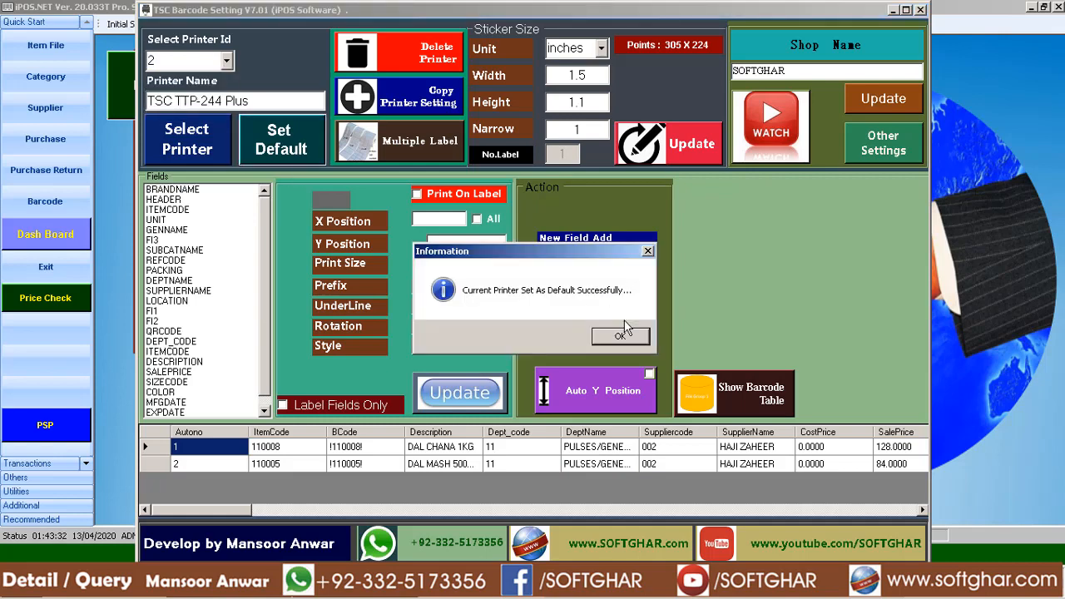
pyautogui.click(621, 337)
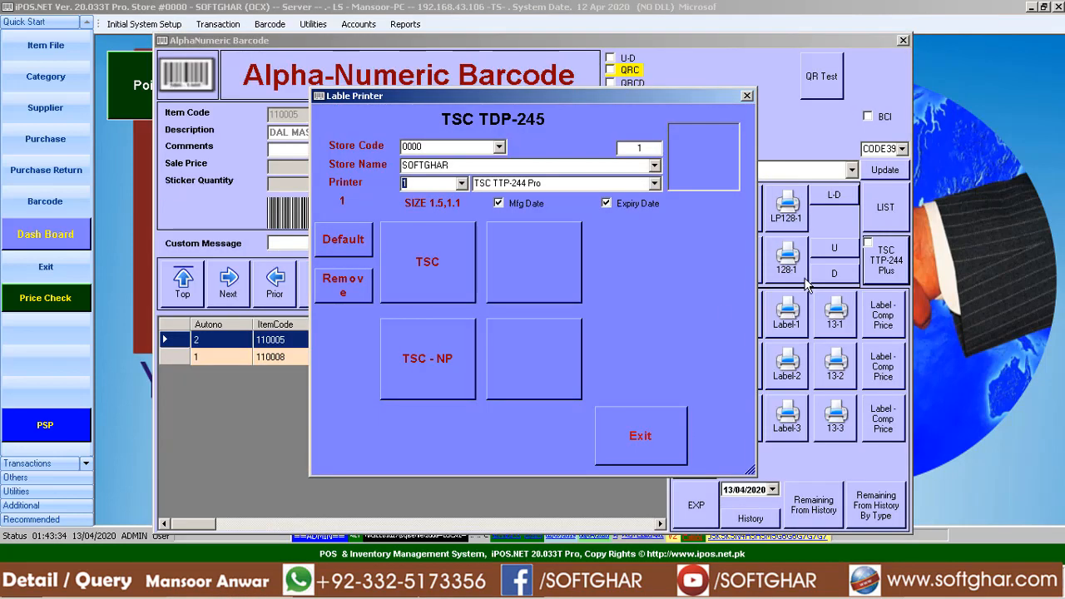
# - Reopen the label printer window and try printing the barcode labels in the TSC format with TSC TTP-244 Plus
pyautogui.click(637, 436)
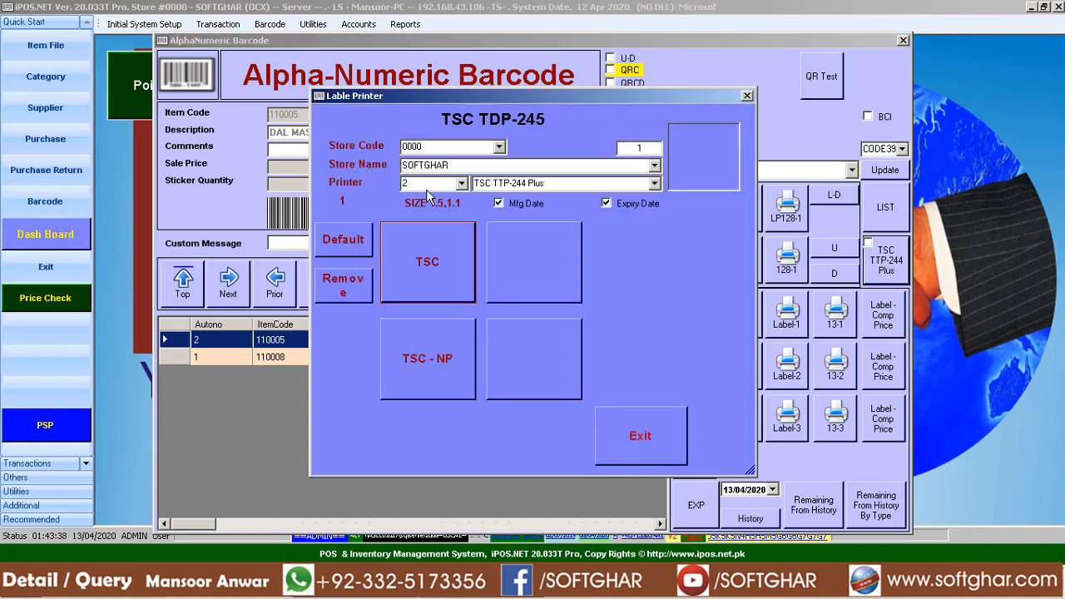
pyautogui.click(440, 275)
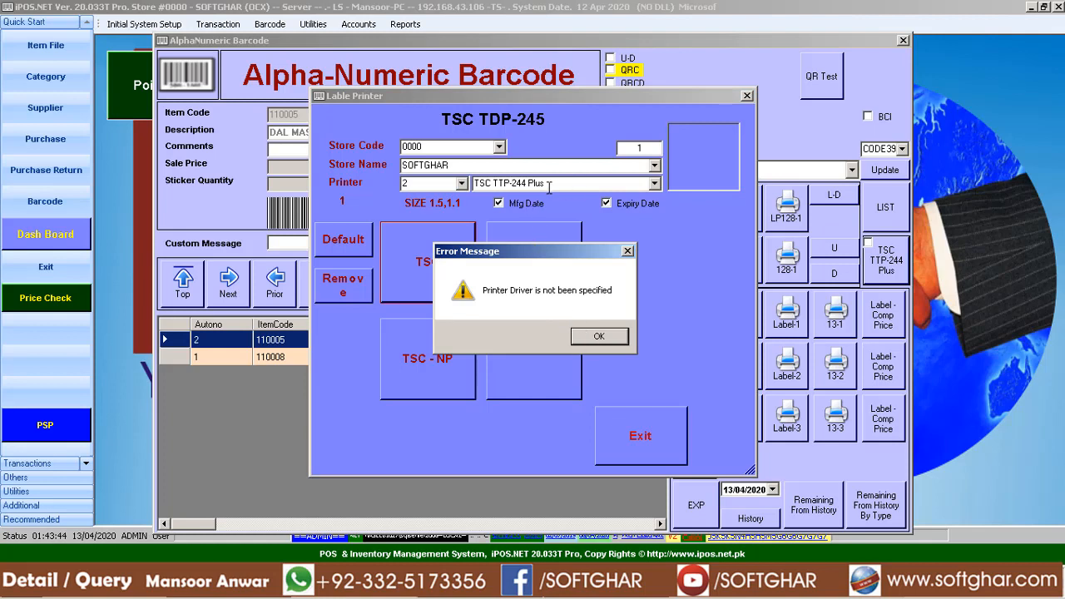
pyautogui.click(606, 343)
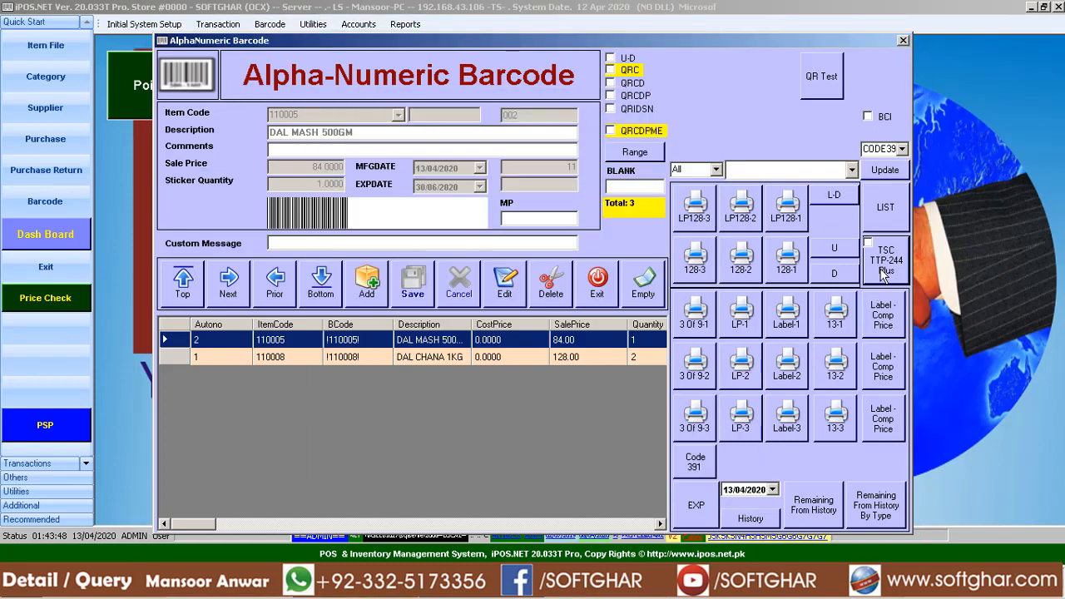
# - Try to set printer 3 as the default from the label printer window, and exit the window
pyautogui.click(884, 277)
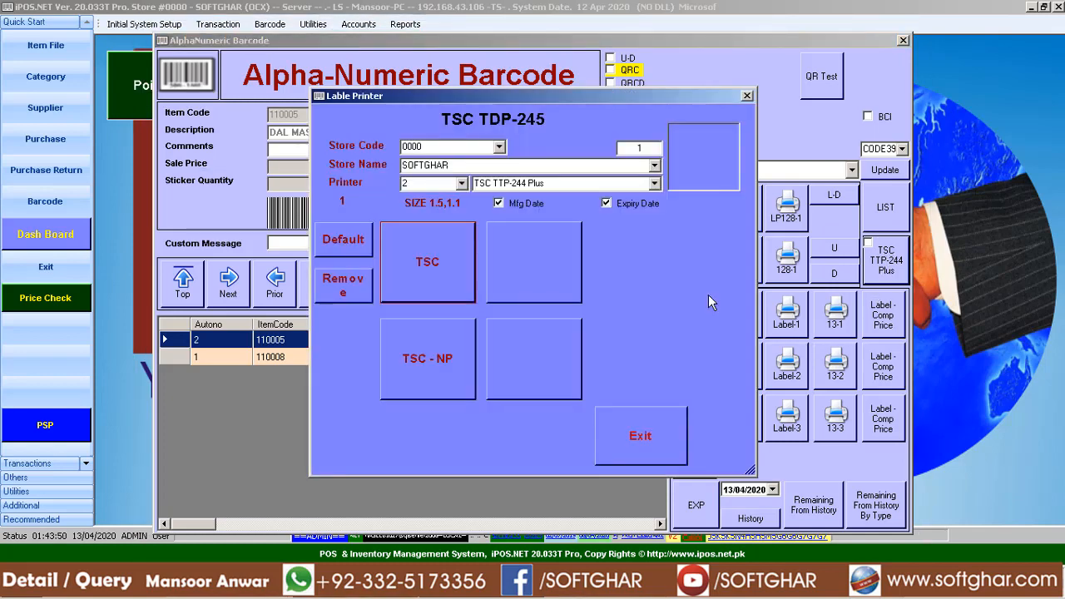
pyautogui.click(460, 183)
pyautogui.click(414, 219)
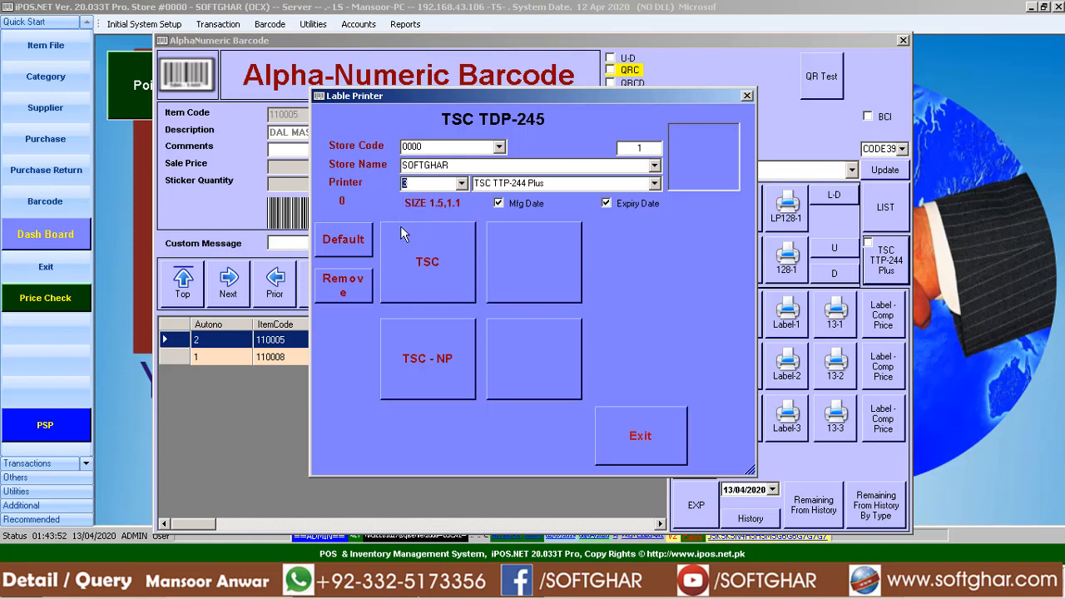
pyautogui.click(348, 247)
pyautogui.click(549, 330)
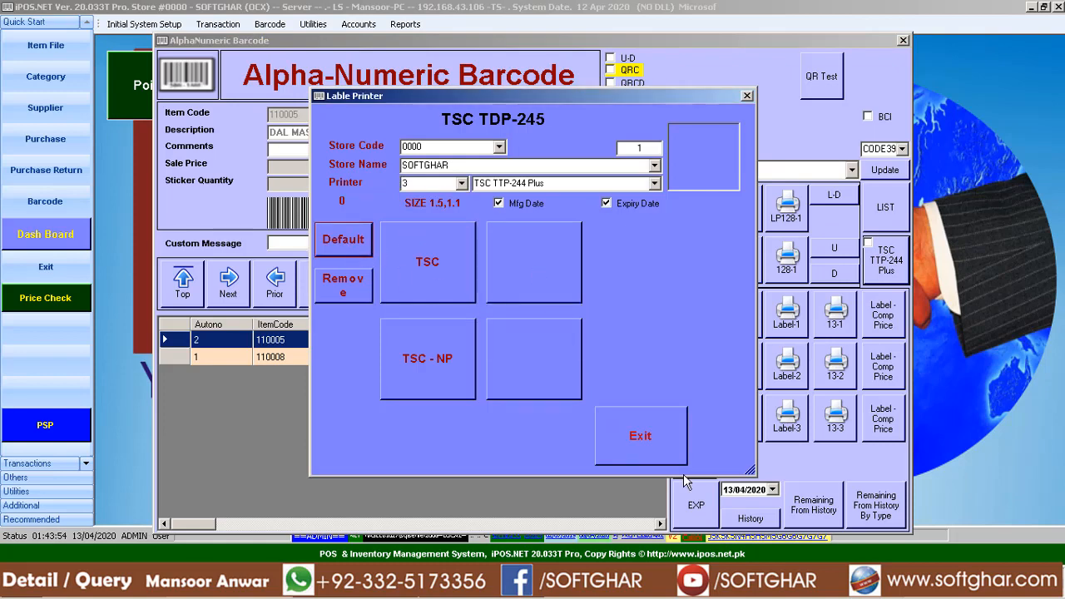
pyautogui.click(665, 455)
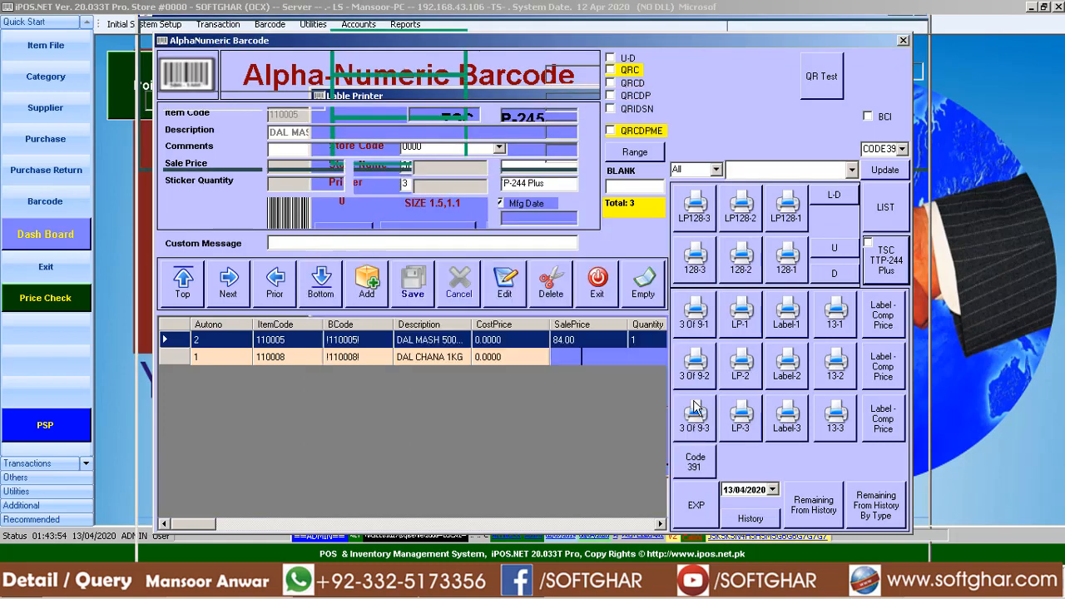
# - Reopen the label printer window to check its default printer and the available printer IDs, and exit it
pyautogui.click(900, 275)
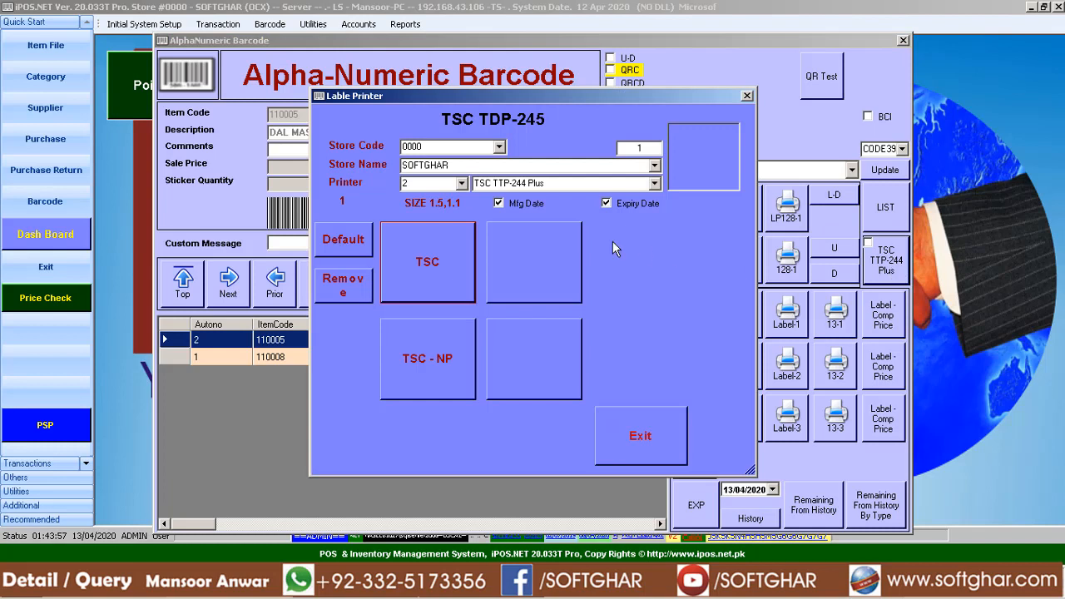
pyautogui.click(462, 183)
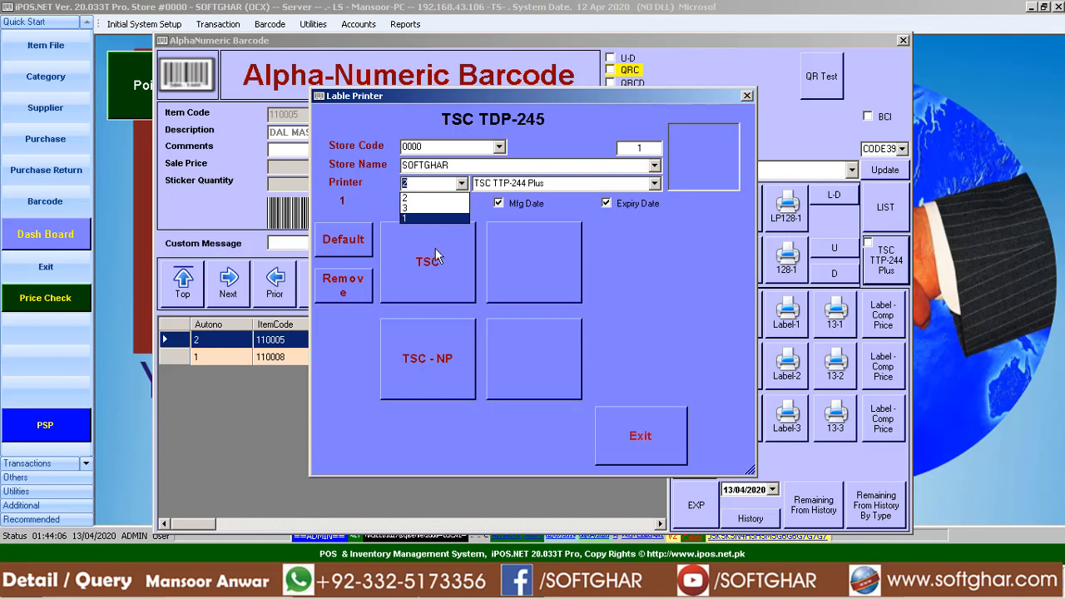
pyautogui.click(625, 290)
pyautogui.click(631, 441)
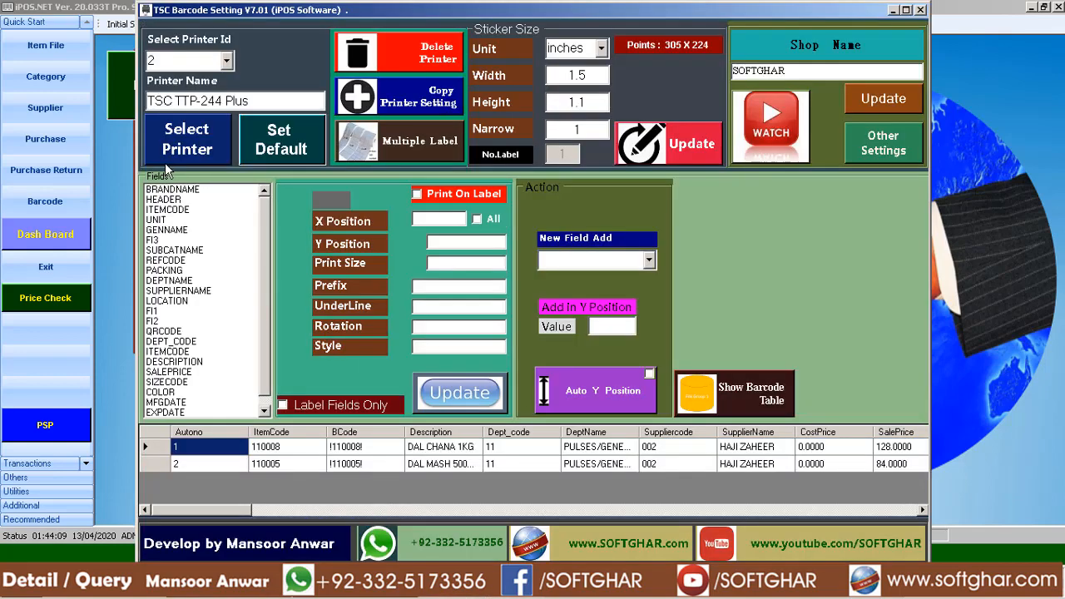
# - Set printer ID 1 (TSC TTP-244 Pro) as the default again and check it in the label printer window
pyautogui.click(179, 60)
pyautogui.click(176, 77)
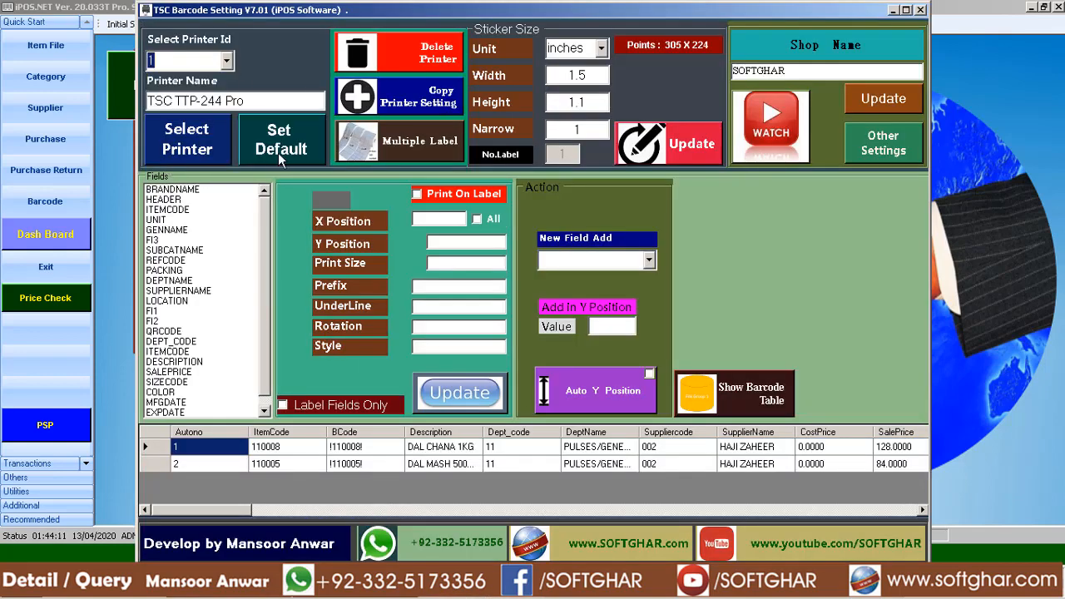
pyautogui.click(278, 150)
pyautogui.click(618, 337)
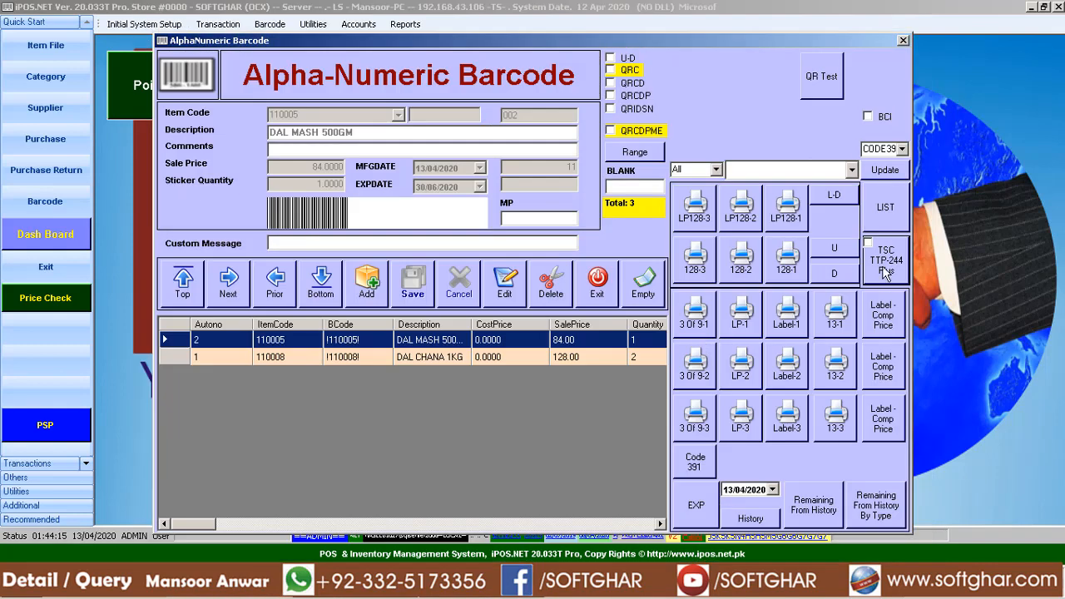
pyautogui.click(886, 265)
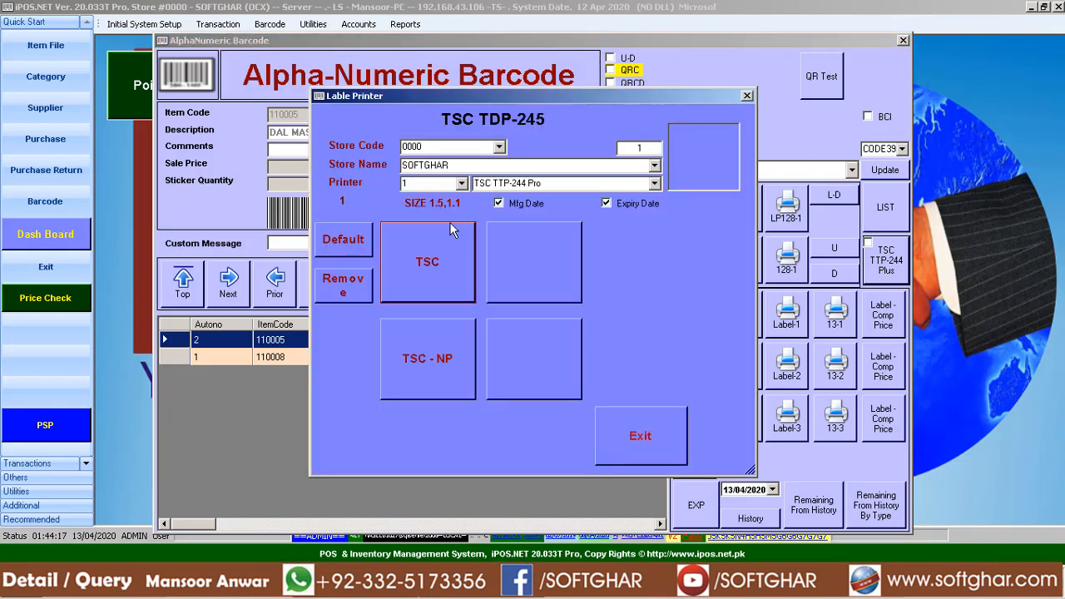
pyautogui.click(649, 439)
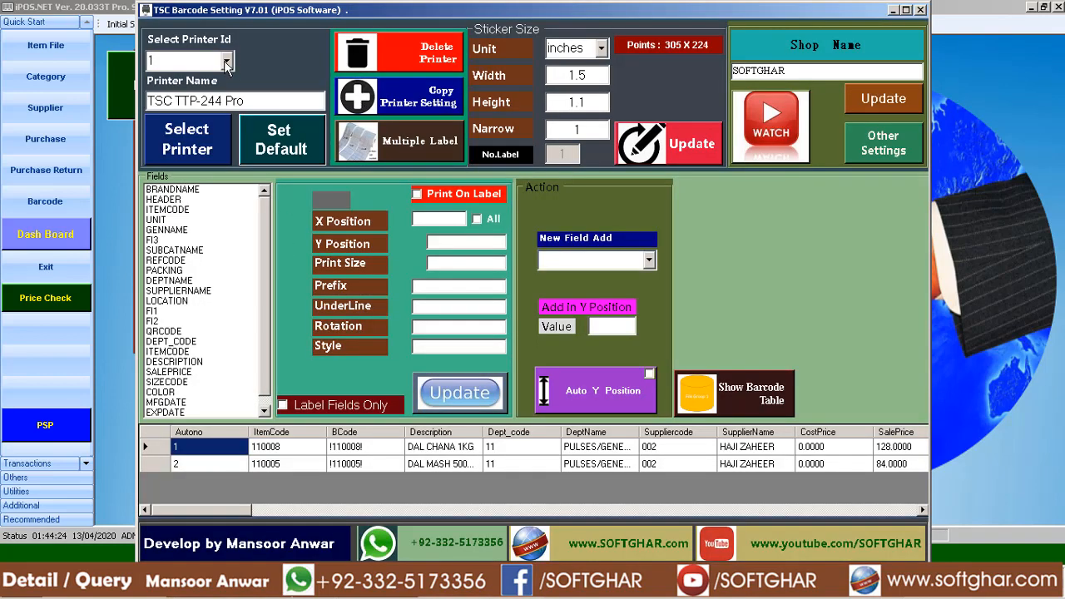
# - Delete printer ID 3 (TSC TTP-244 Plus) and confirm the deletion
pyautogui.click(226, 62)
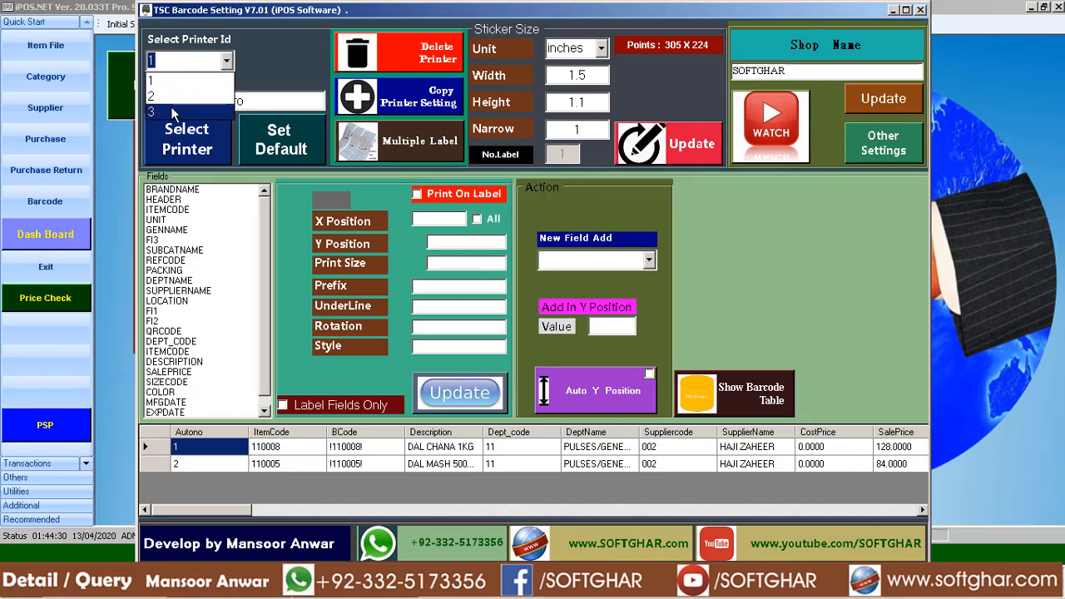
pyautogui.click(172, 113)
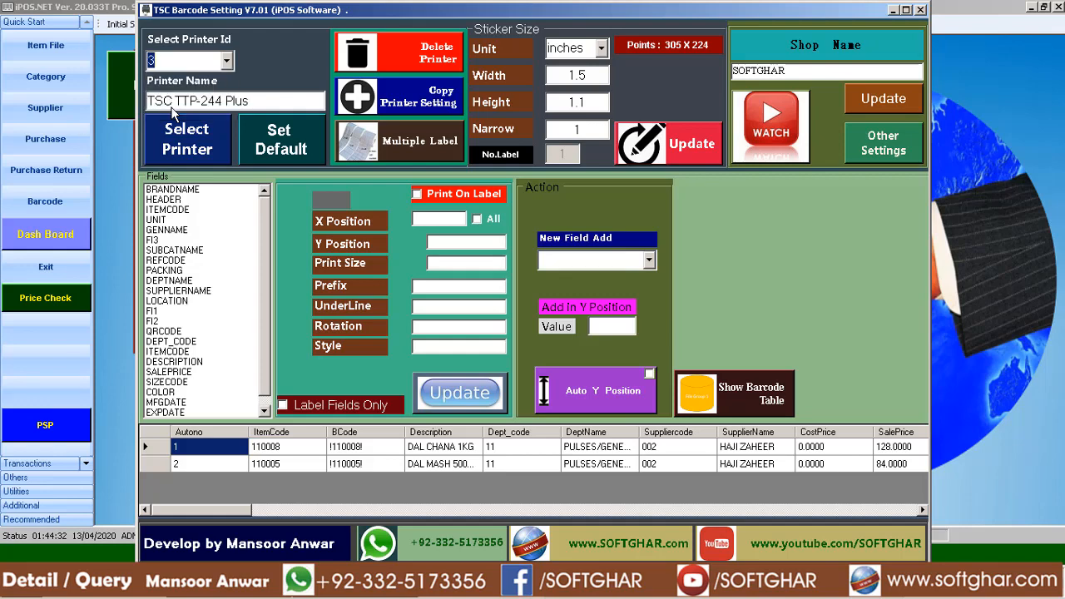
pyautogui.click(450, 62)
pyautogui.click(564, 336)
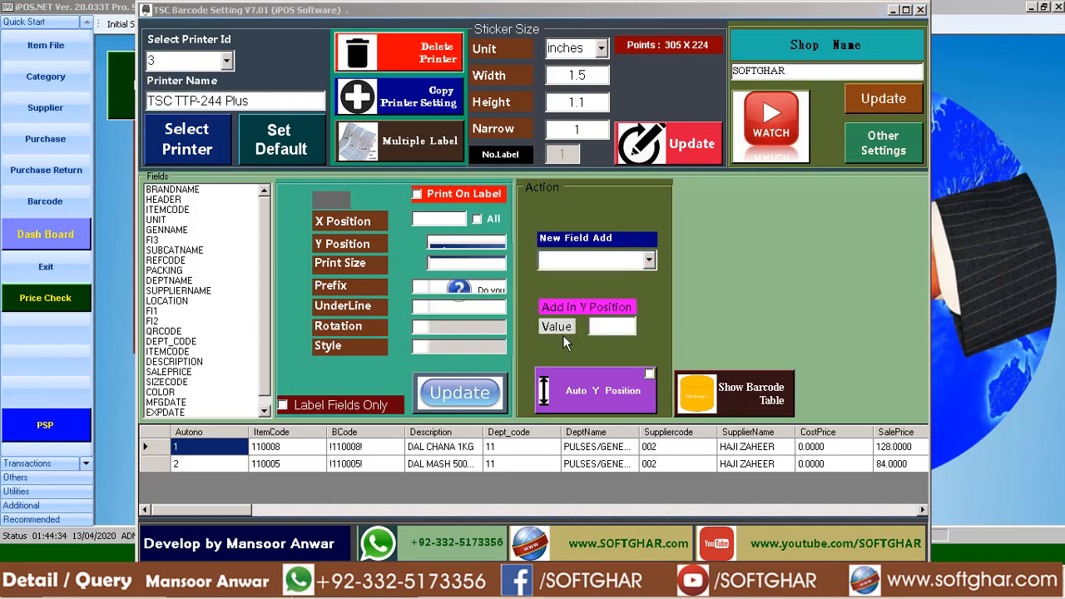
pyautogui.click(597, 336)
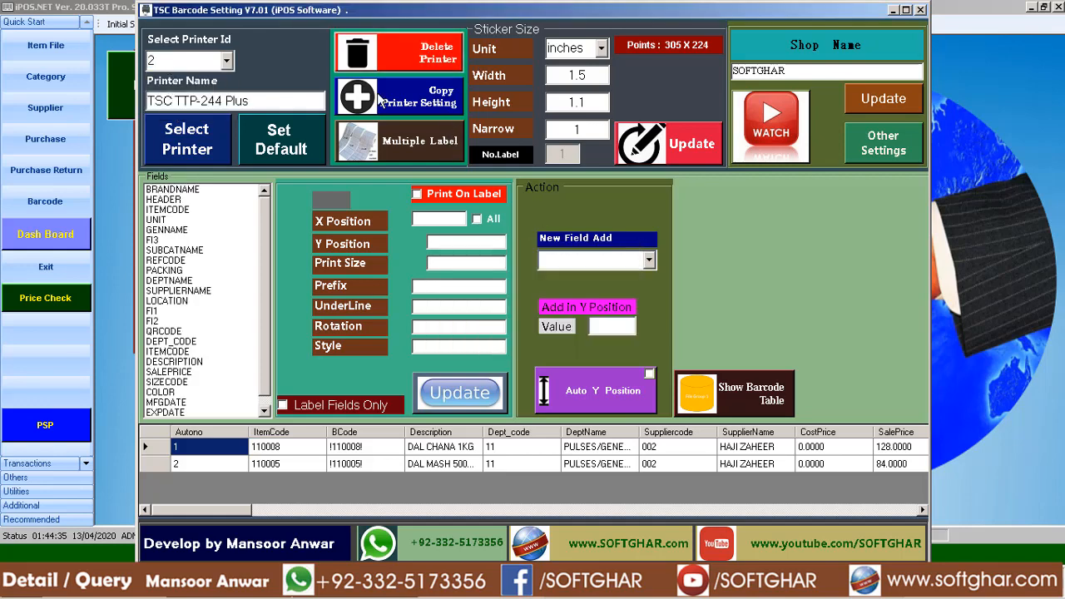
# - Delete printer ID 2 (TSC TTP-244 Plus) as well, and try to delete the remaining printer
pyautogui.click(432, 52)
pyautogui.click(557, 338)
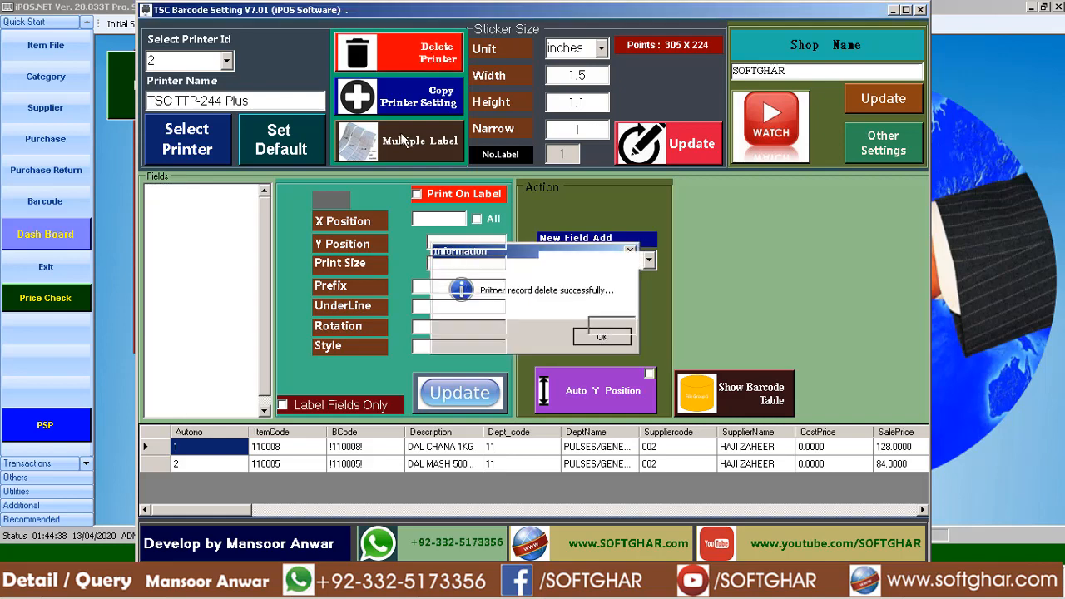
pyautogui.click(601, 336)
pyautogui.click(419, 67)
pyautogui.click(593, 337)
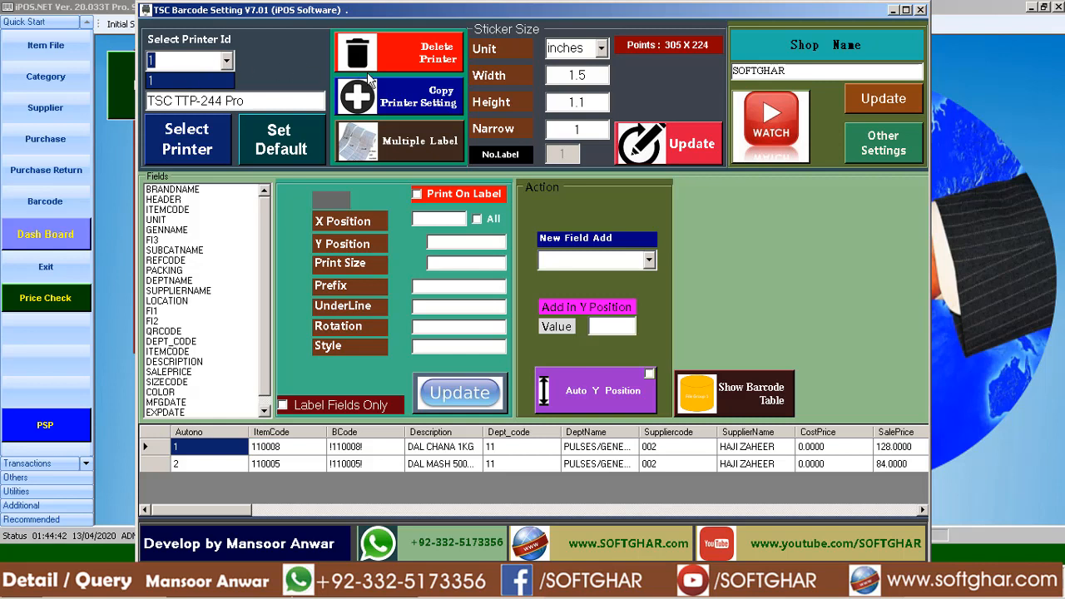
# - Switch the sticker size unit to mm and check the converted width and height
pyautogui.click(601, 49)
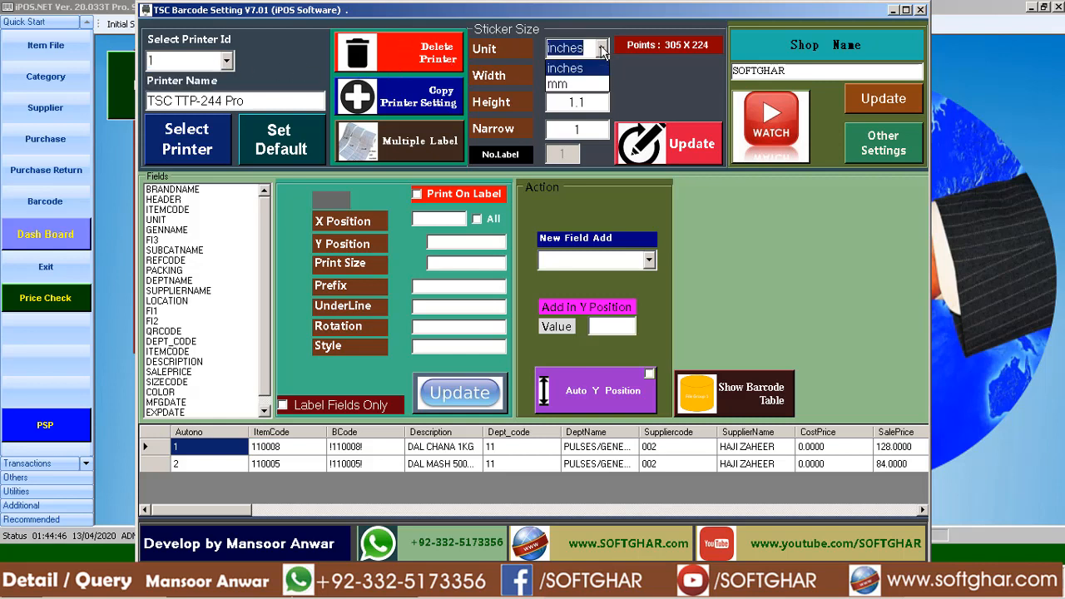
pyautogui.click(601, 48)
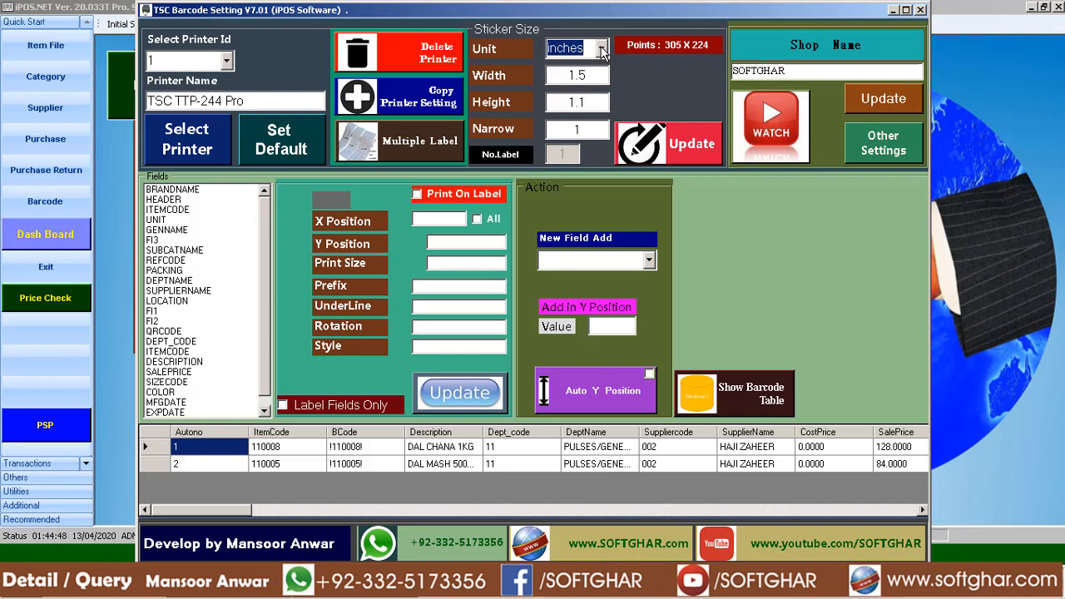
pyautogui.click(601, 48)
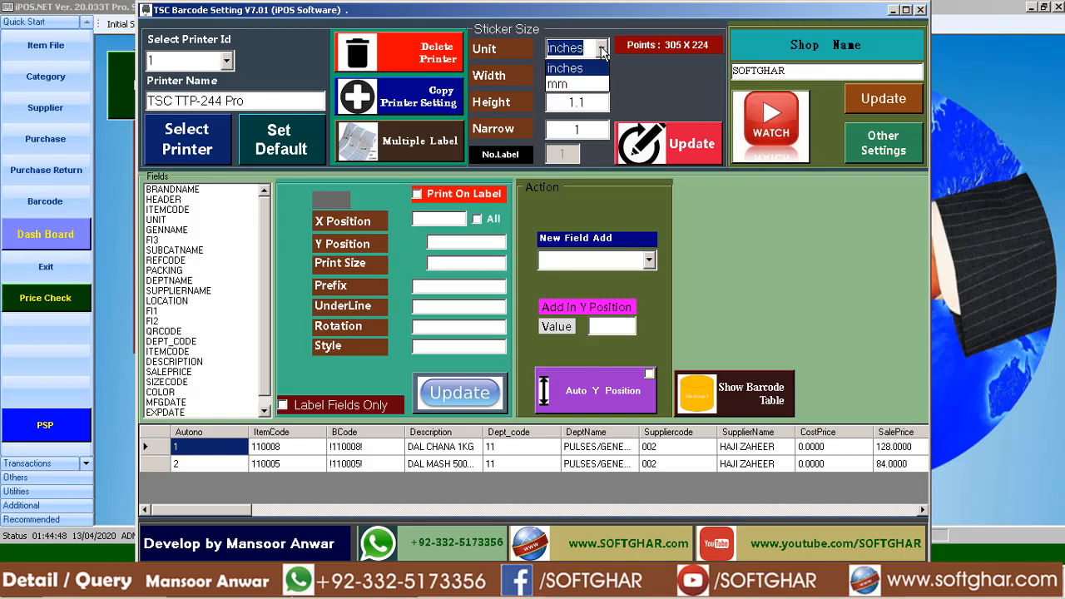
pyautogui.click(556, 85)
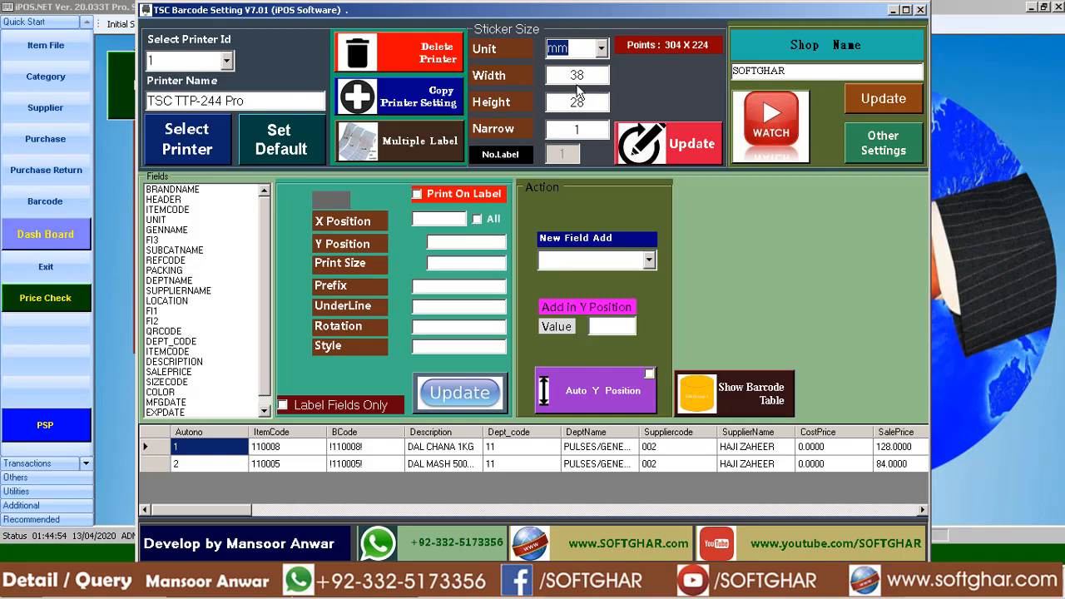
pyautogui.moveTo(566, 77); pyautogui.dragTo(638, 75)
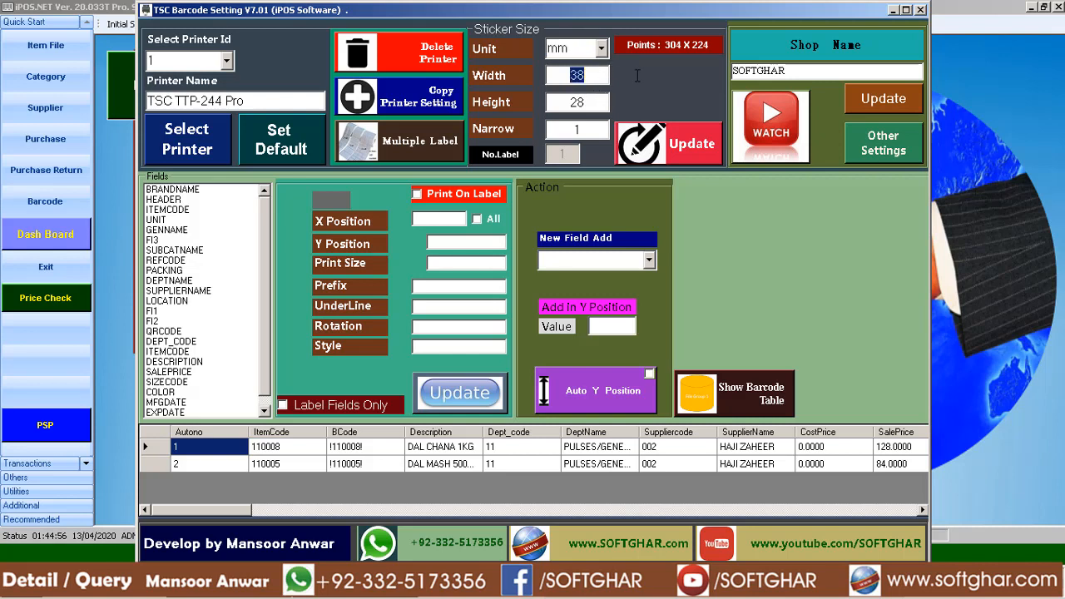
pyautogui.click(565, 103)
pyautogui.moveTo(564, 103); pyautogui.dragTo(610, 102)
# - Switch the sticker size unit back to inches and check the width and height again
pyautogui.click(602, 48)
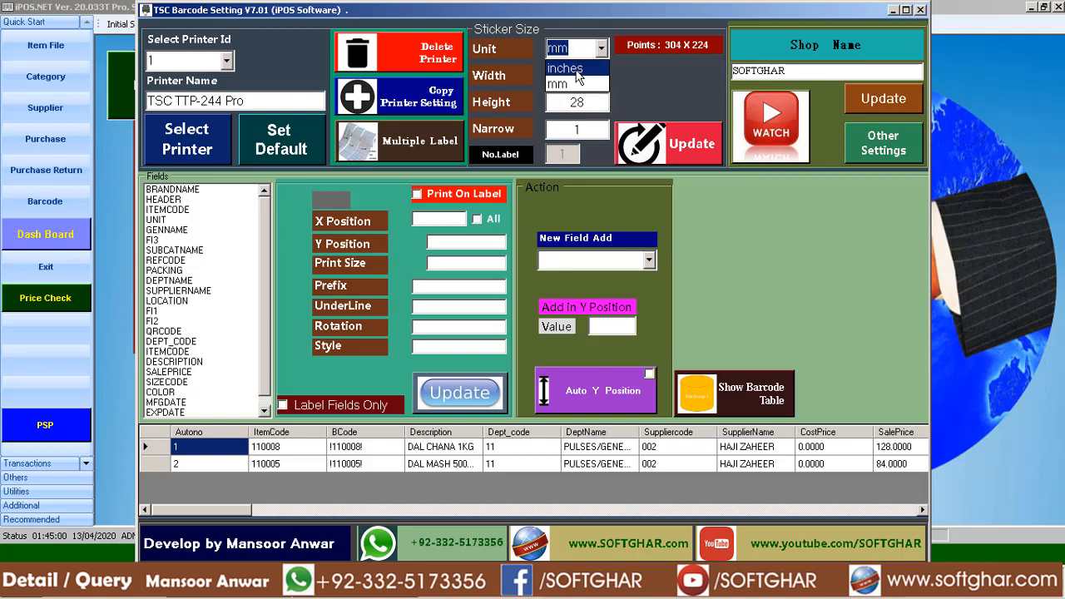
pyautogui.click(578, 76)
pyautogui.moveTo(567, 76); pyautogui.dragTo(621, 75)
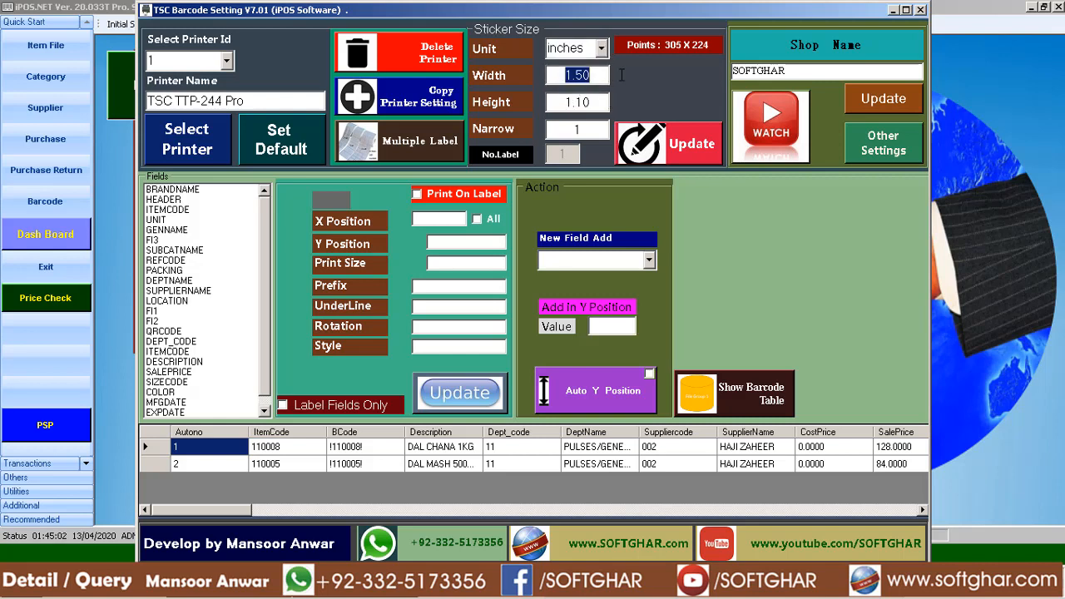
pyautogui.moveTo(561, 103); pyautogui.dragTo(633, 100)
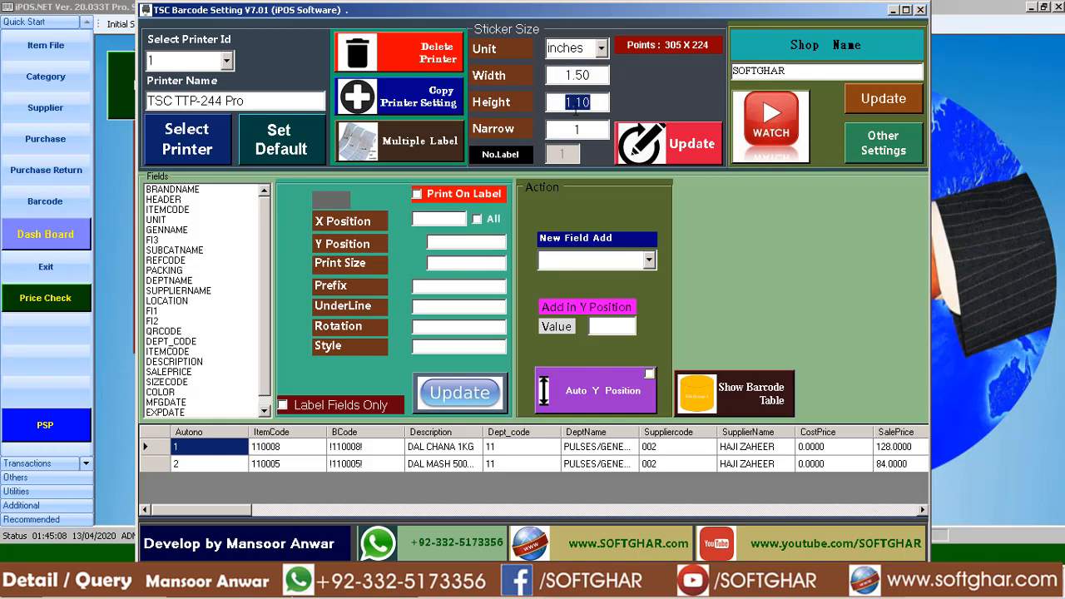
pyautogui.click(577, 49)
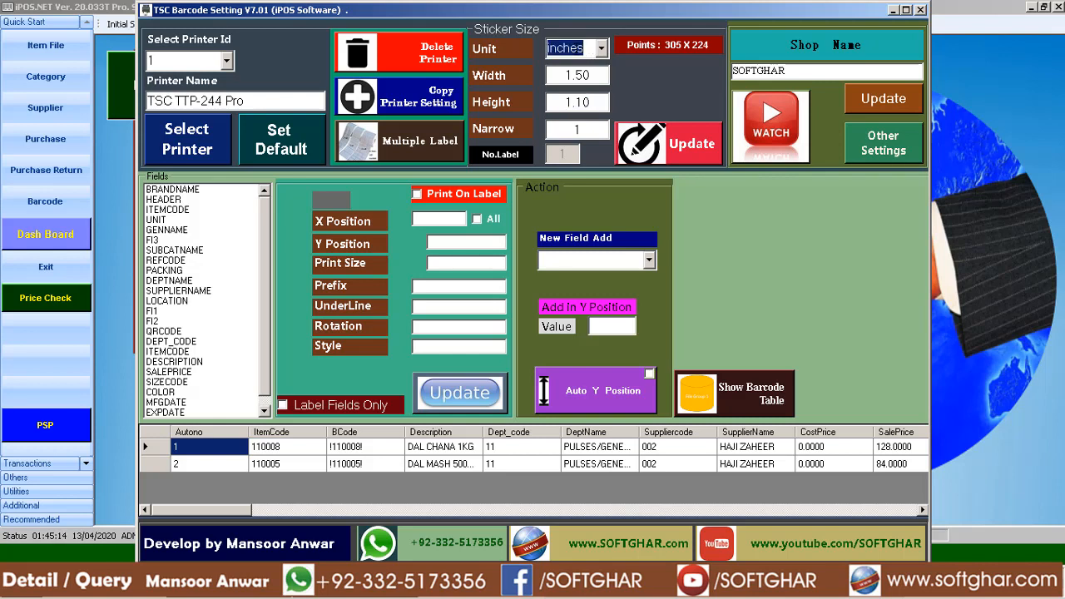
pyautogui.press('Tab')
pyautogui.press('Tab')
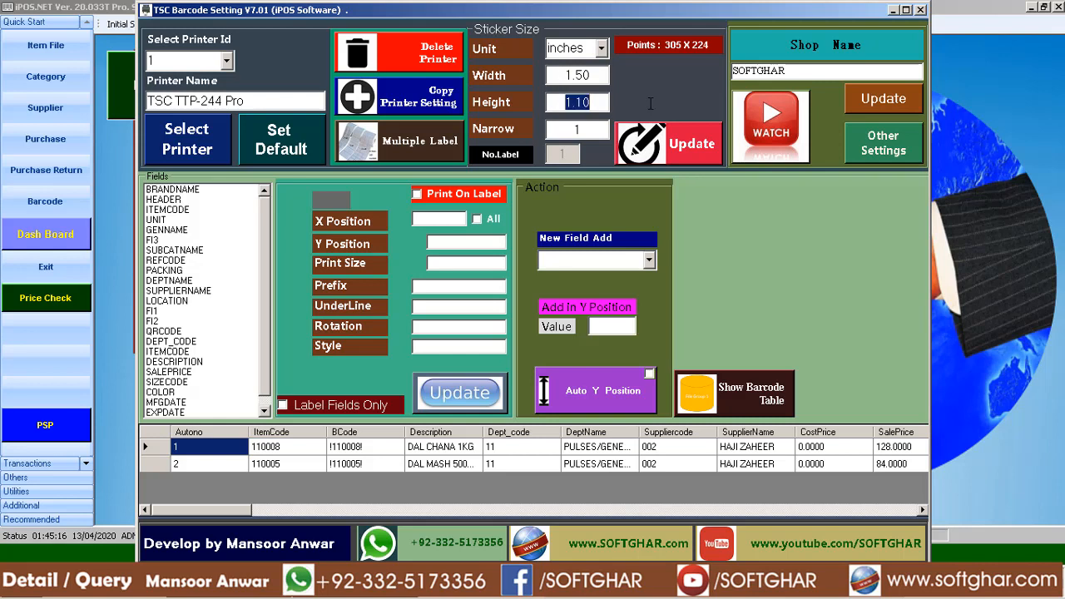
# - Set the sticker size unit to mm and the narrow value to 2, and save the sticker size settings
pyautogui.click(604, 49)
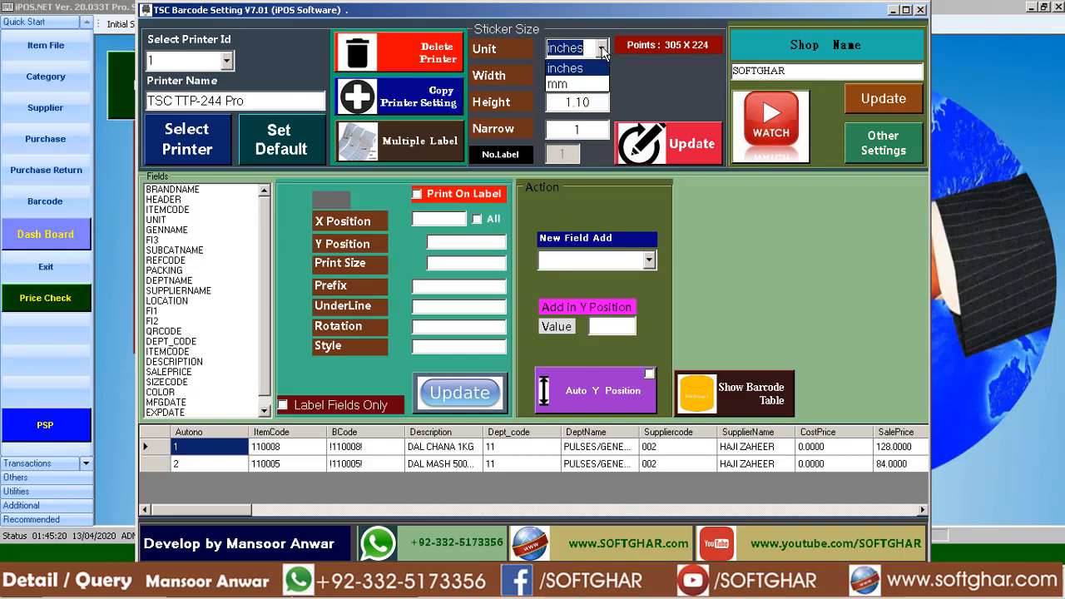
pyautogui.click(570, 86)
pyautogui.press('Tab')
pyautogui.press('Tab')
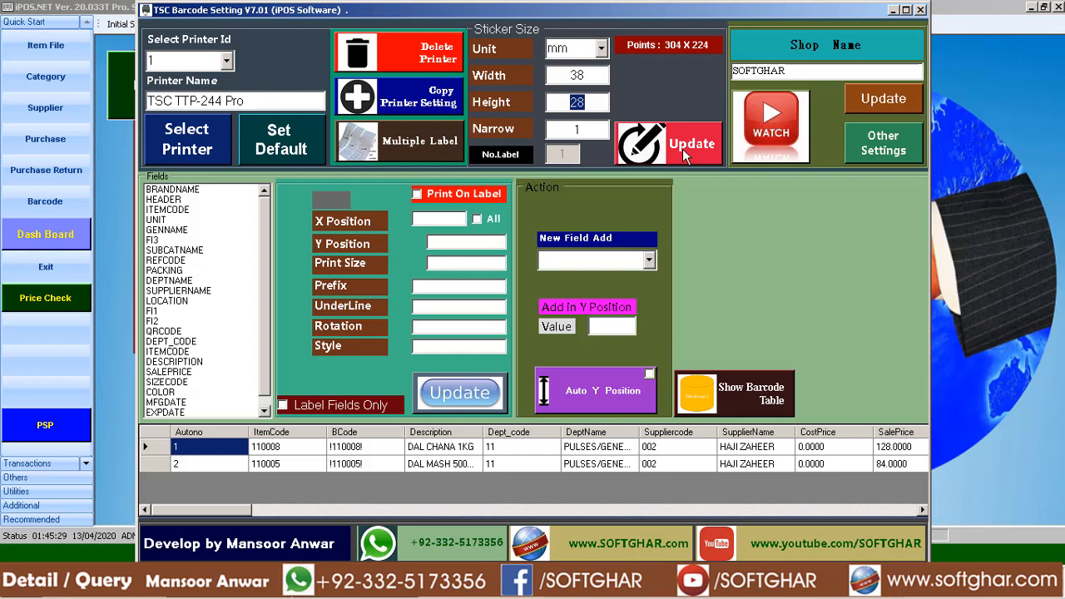
pyautogui.click(588, 131)
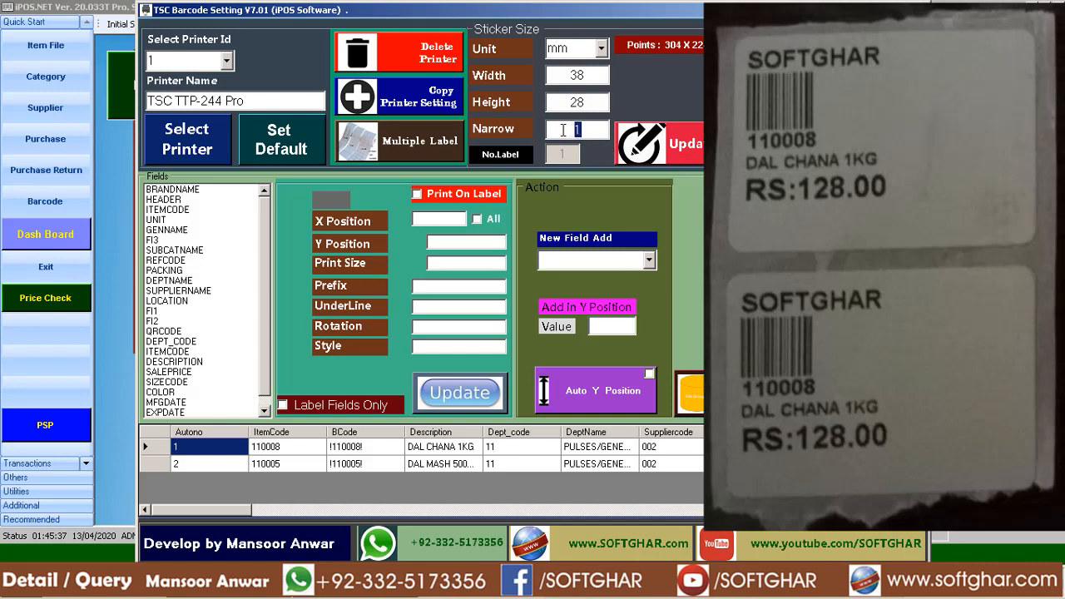
pyautogui.write('2')
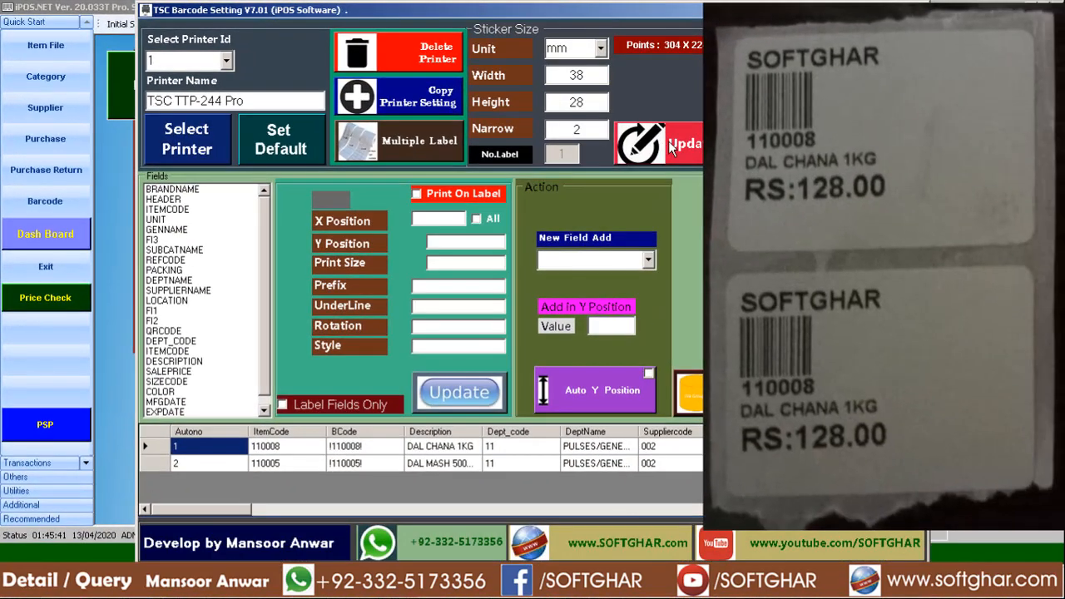
pyautogui.click(669, 140)
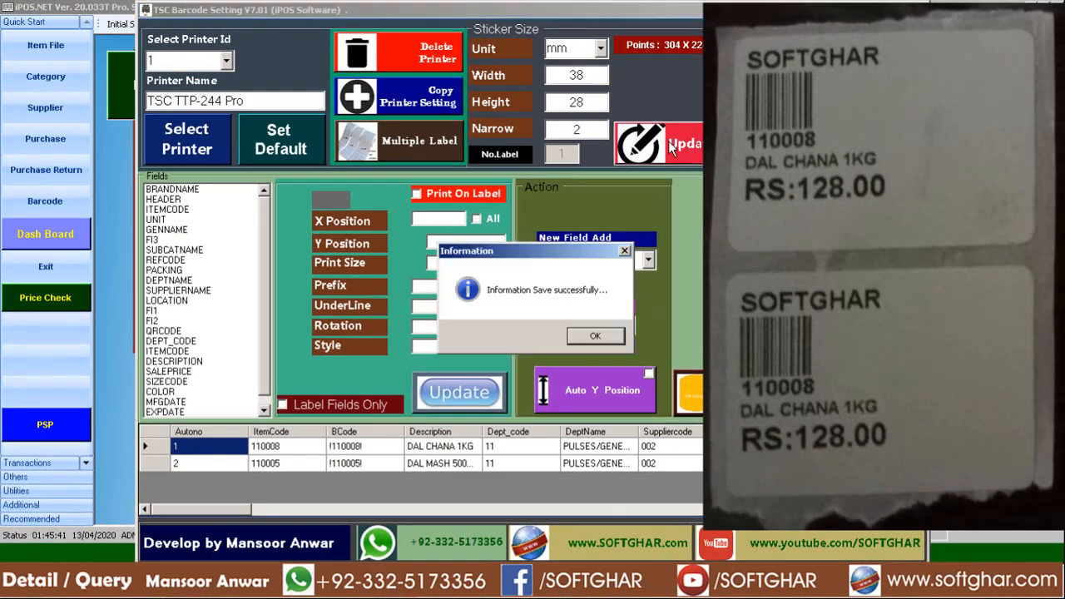
pyautogui.click(605, 342)
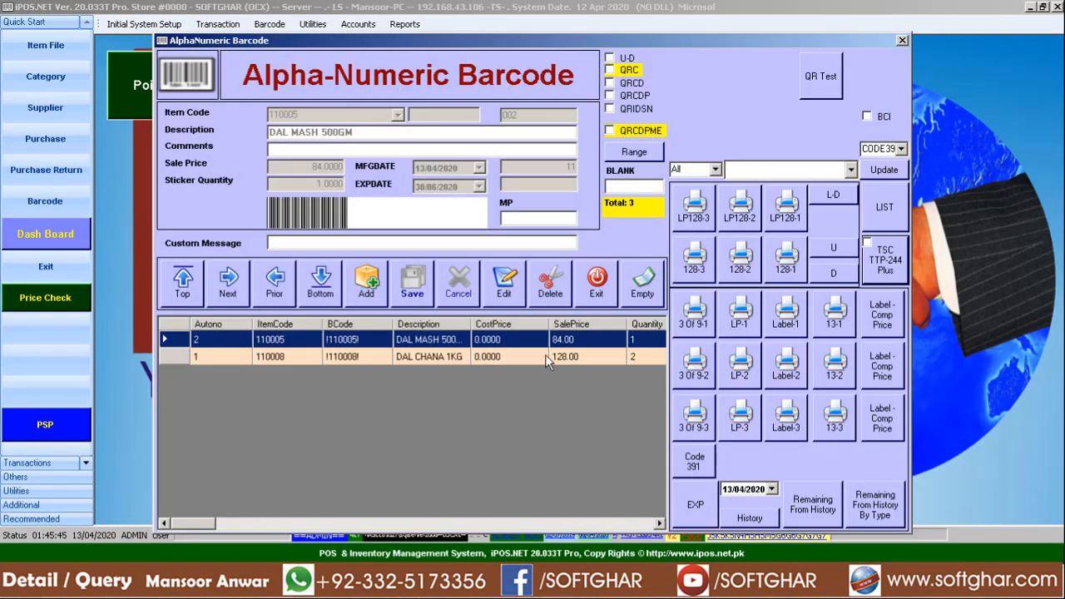
# - Print the barcode labels for item 110008 (DAL CHANA 1KG) with the updated narrow value
pyautogui.click(844, 301)
pyautogui.click(433, 249)
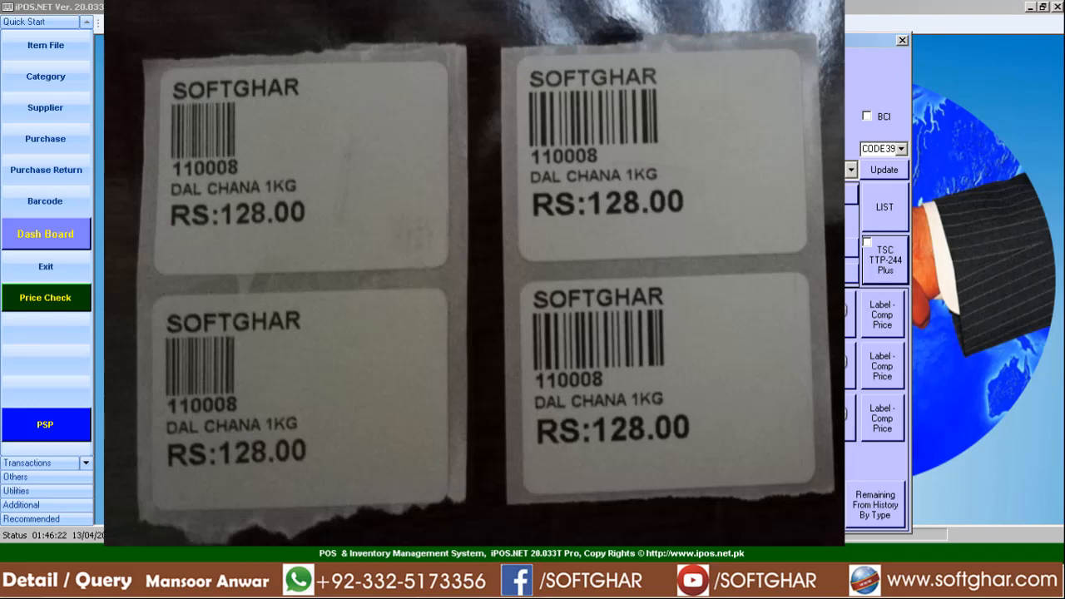
# - Compare the label fields in the TSC Barcode Setting window with the item columns of the Alpha-Numeric Barcode grid
pyautogui.hotkey('alt', 'Tab')
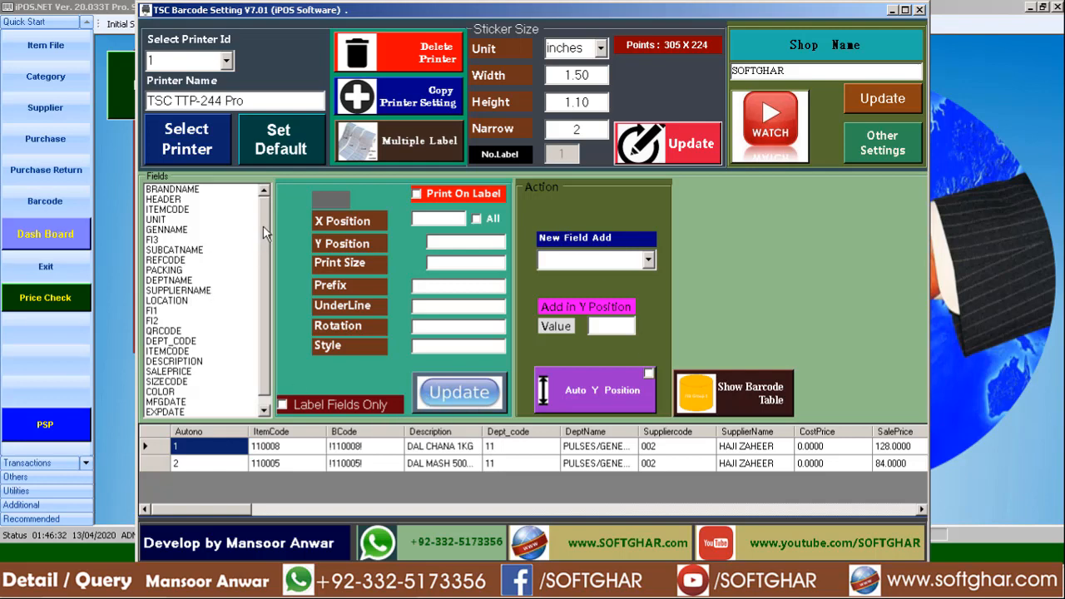
pyautogui.scroll(-1, 258, 285)
pyautogui.click(241, 589)
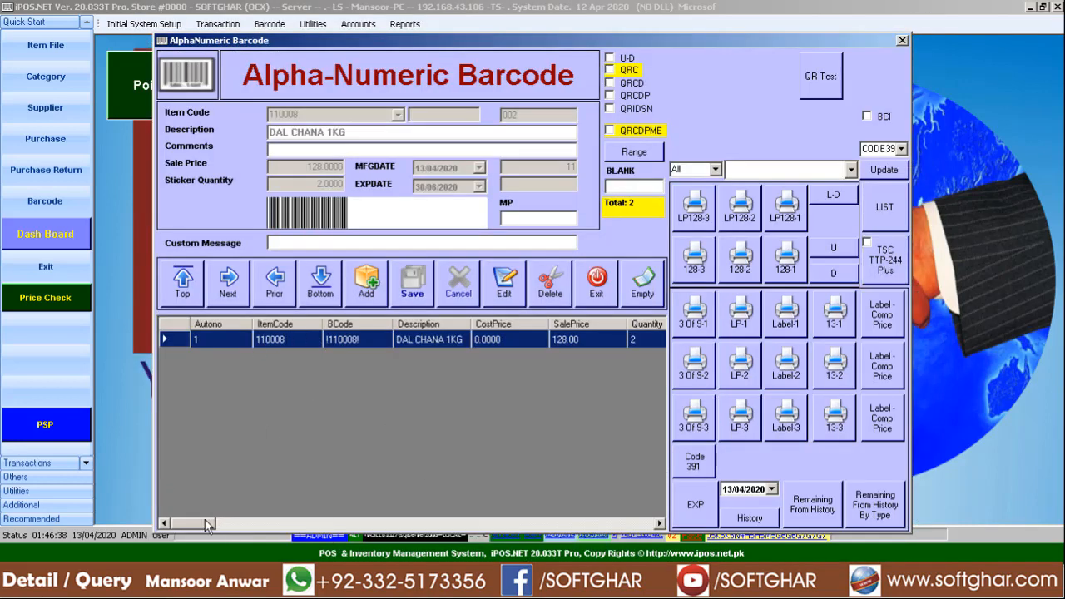
pyautogui.moveTo(200, 523); pyautogui.dragTo(632, 522)
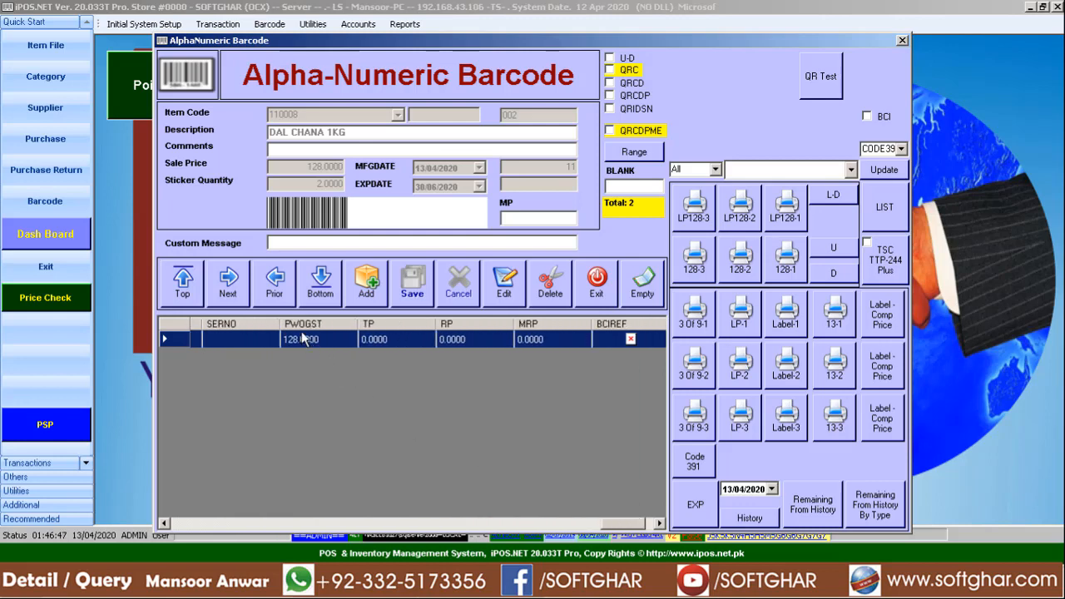
pyautogui.moveTo(639, 526); pyautogui.dragTo(468, 507)
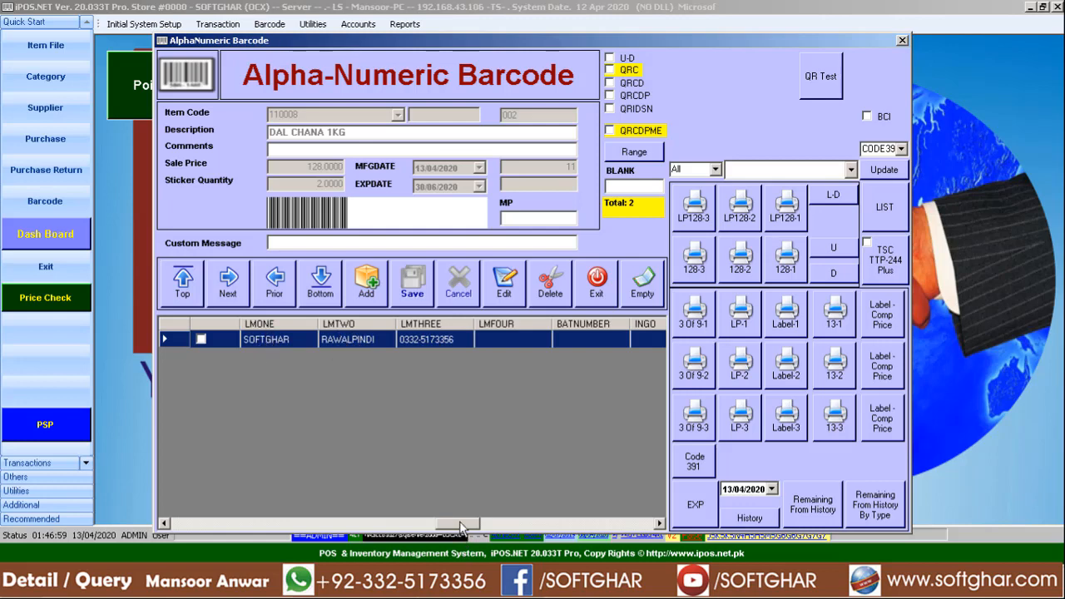
pyautogui.moveTo(464, 523); pyautogui.dragTo(309, 521)
# - Return to the TSC Barcode Setting window, view the DEPTNAME field's settings, and limit the field list to label fields only
pyautogui.hotkey('alt', 'Tab')
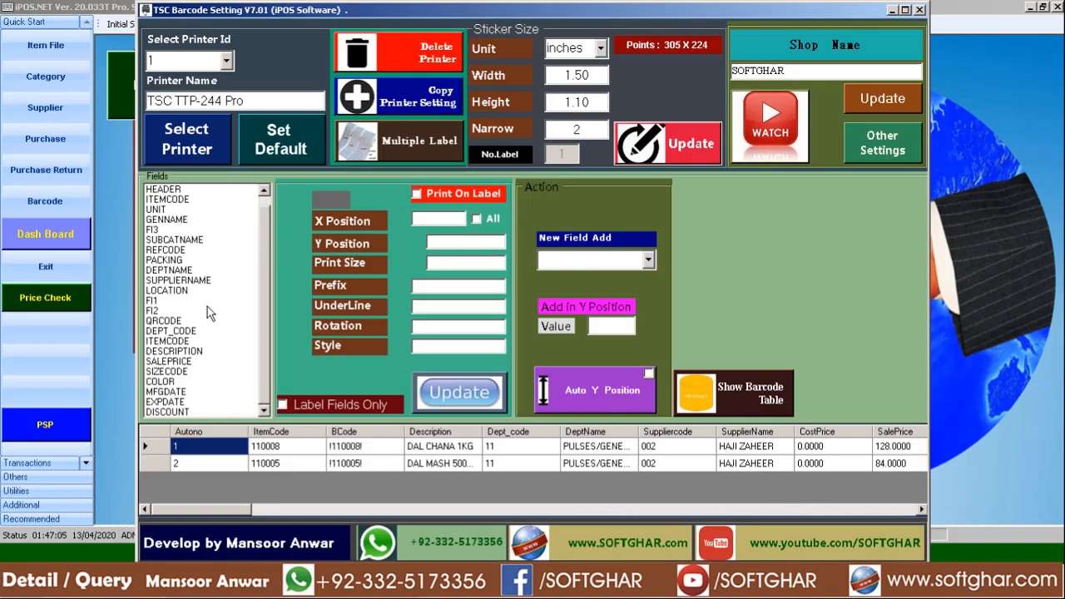
pyautogui.click(191, 269)
pyautogui.scroll(1, 179, 372)
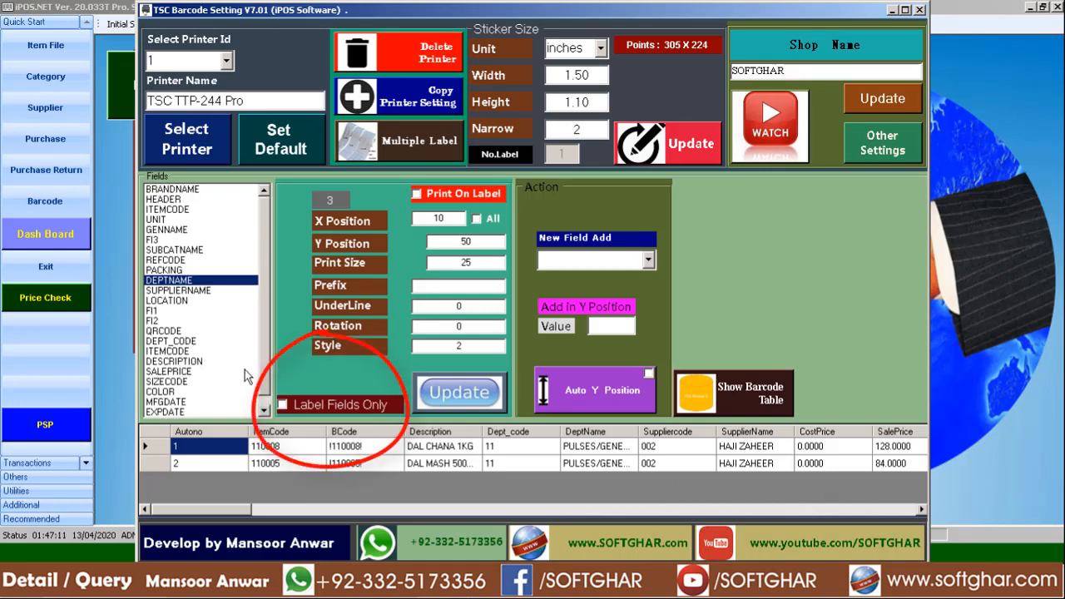
pyautogui.click(294, 410)
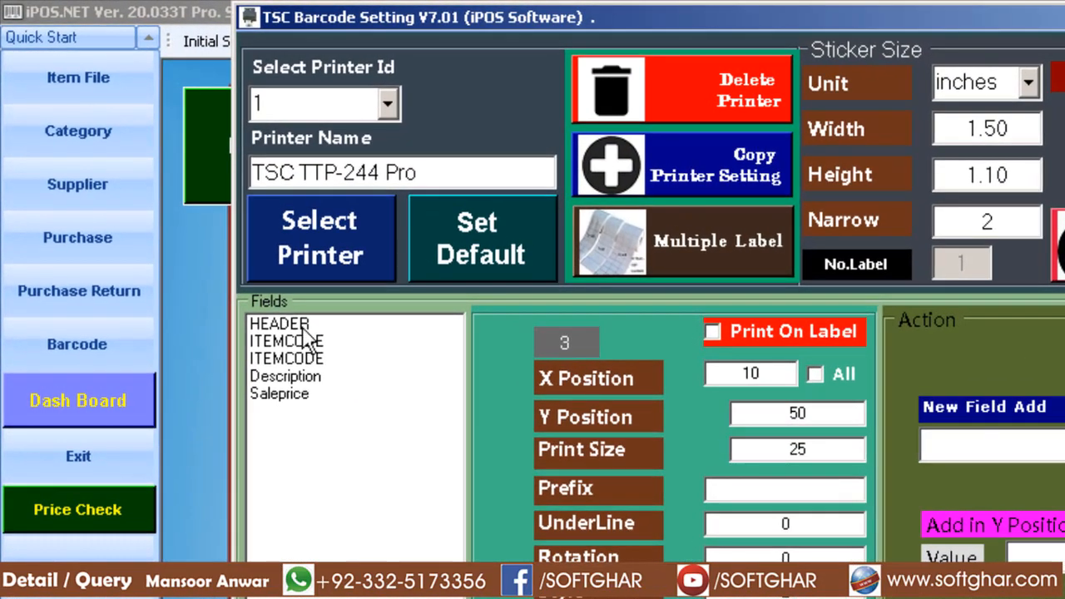
# - Go through the HEADER, both ITEMCODE, Description and Saleprice fields to match each with its part of the printed label
pyautogui.click(177, 191)
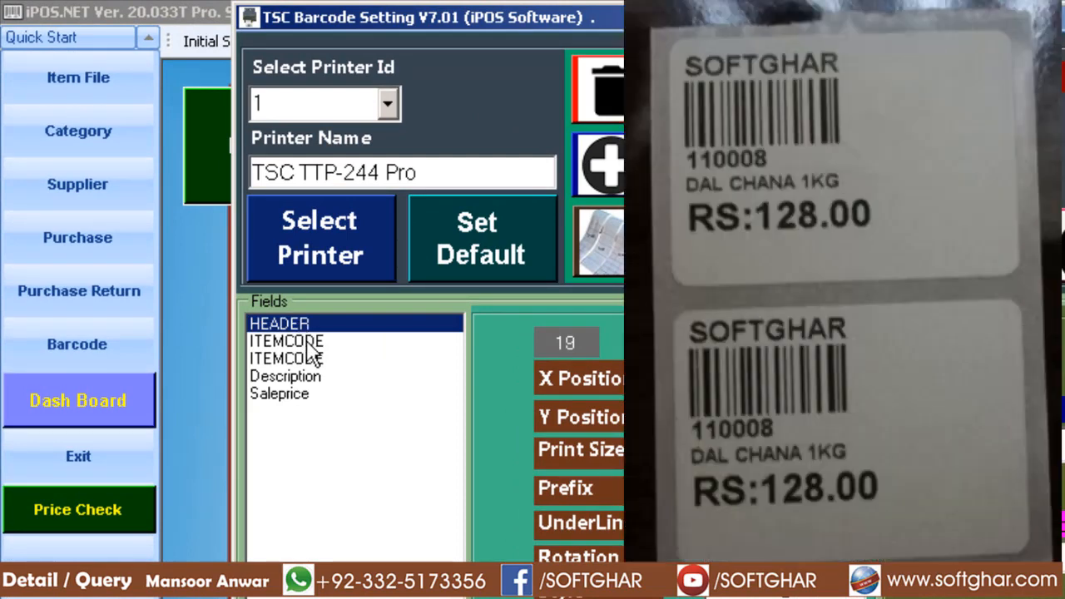
pyautogui.click(307, 345)
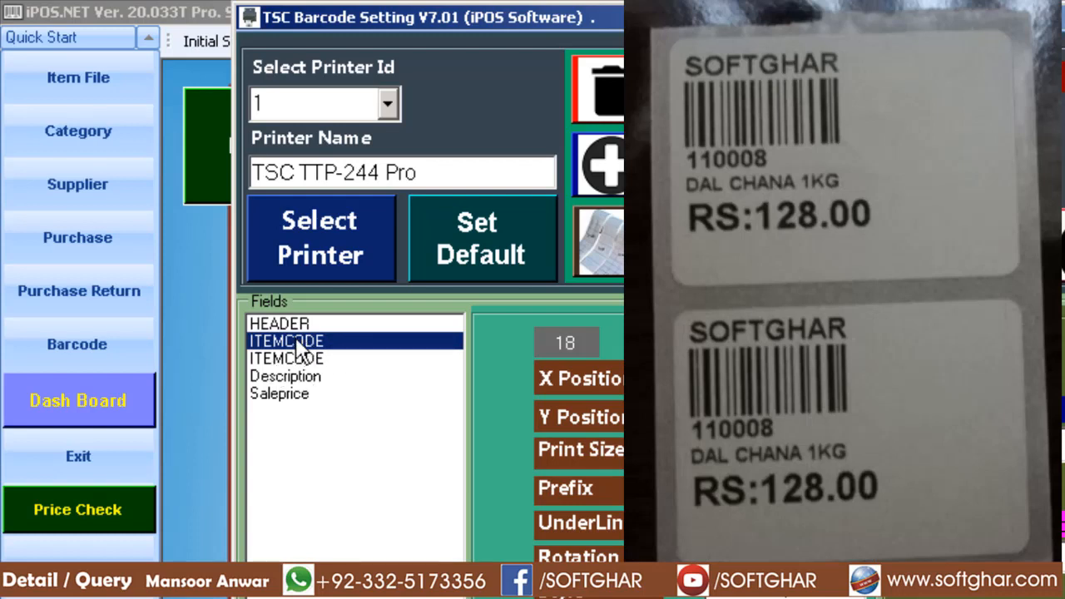
pyautogui.click(302, 359)
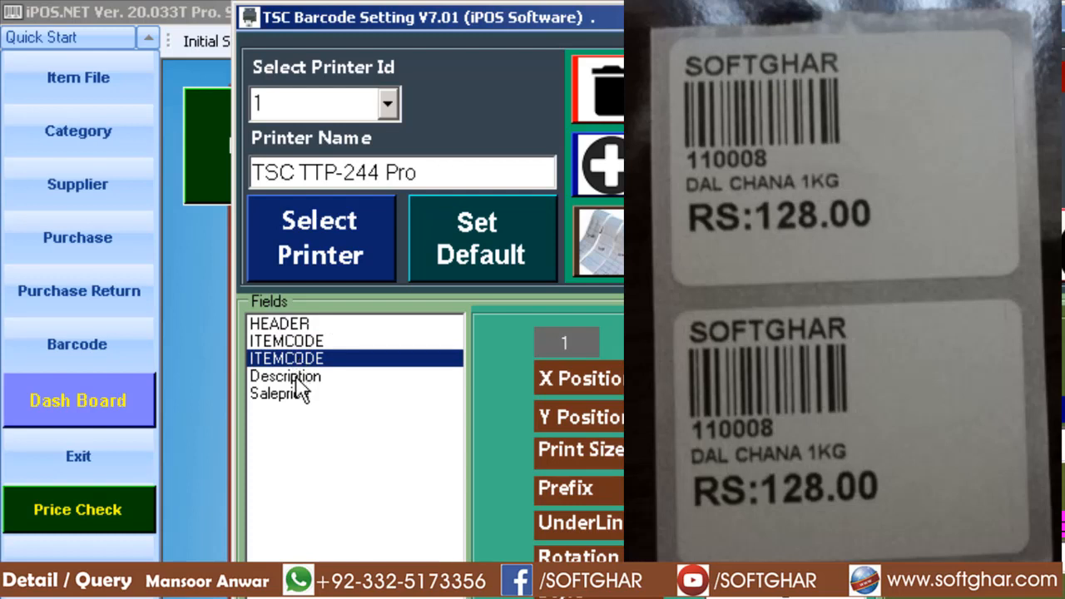
pyautogui.click(299, 379)
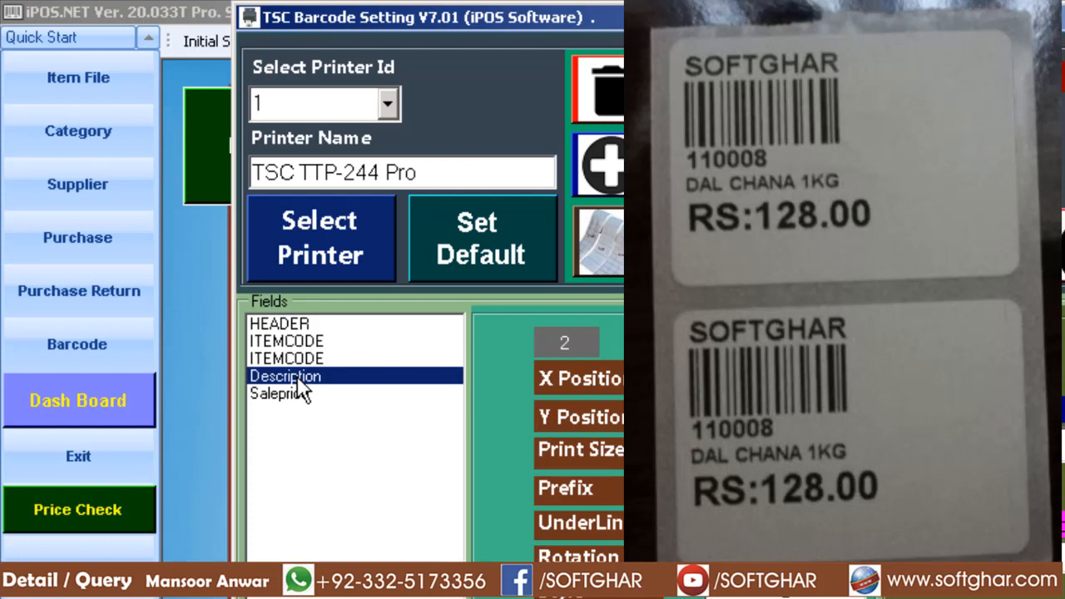
pyautogui.click(296, 396)
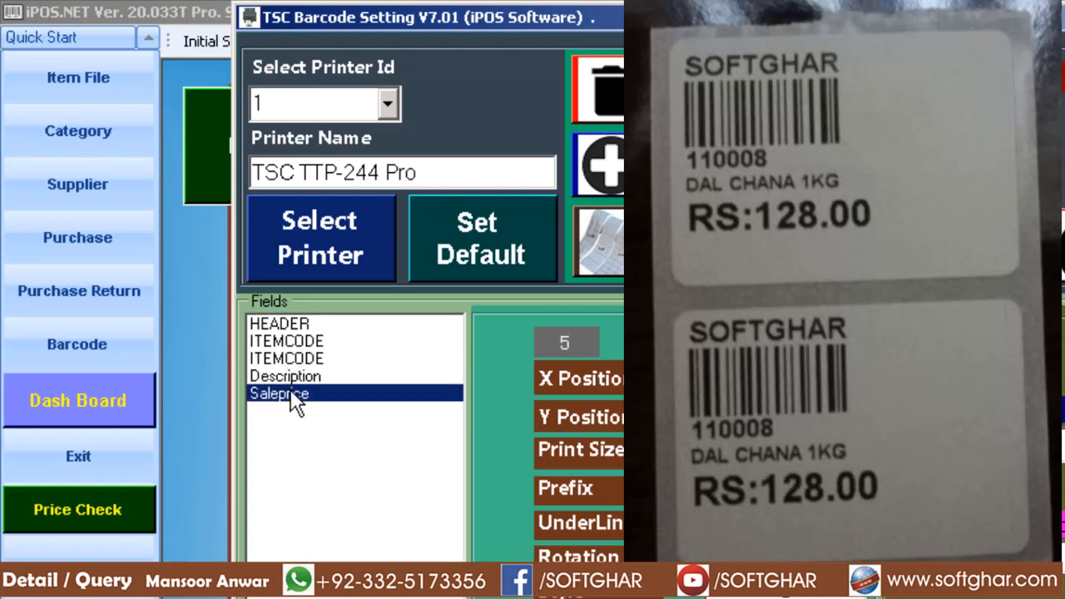
# - Select the HEADER field and add its Y position of 5 and print size of 30 in CalcTape
pyautogui.click(292, 325)
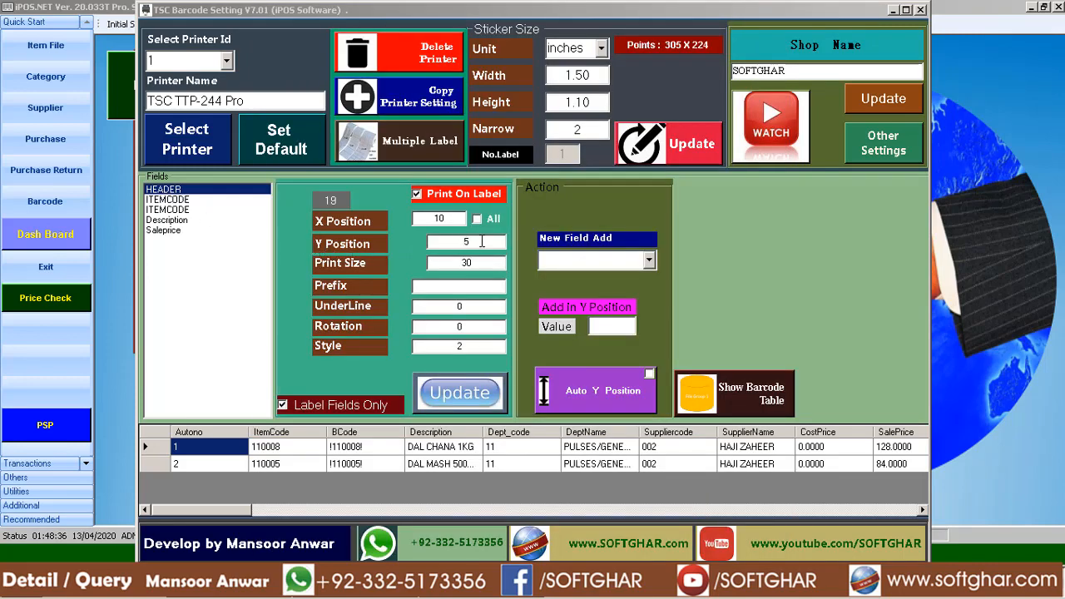
pyautogui.doubleClick(455, 241)
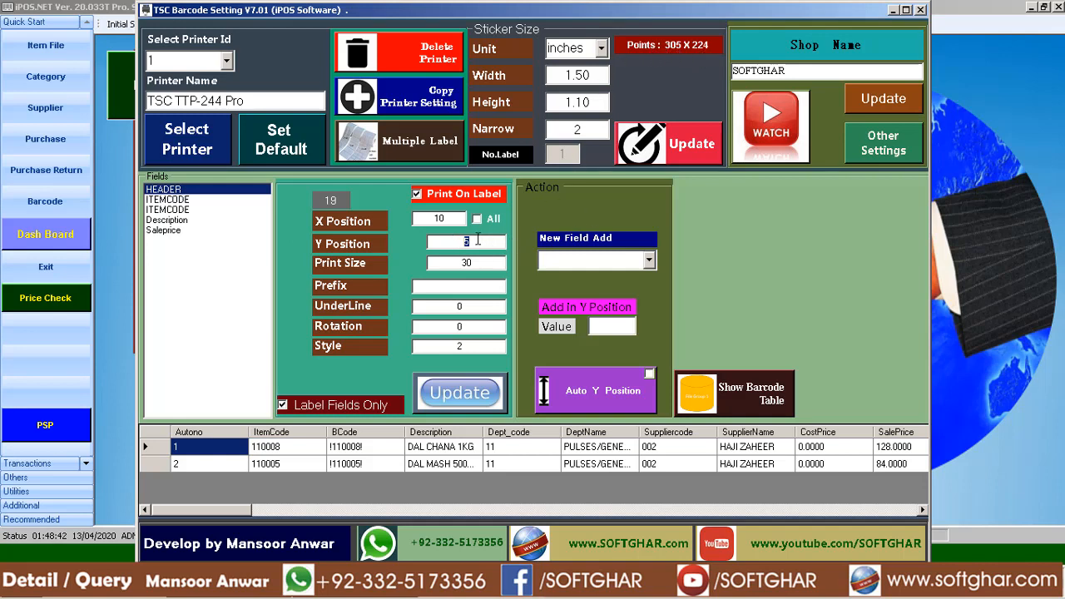
pyautogui.doubleClick(468, 263)
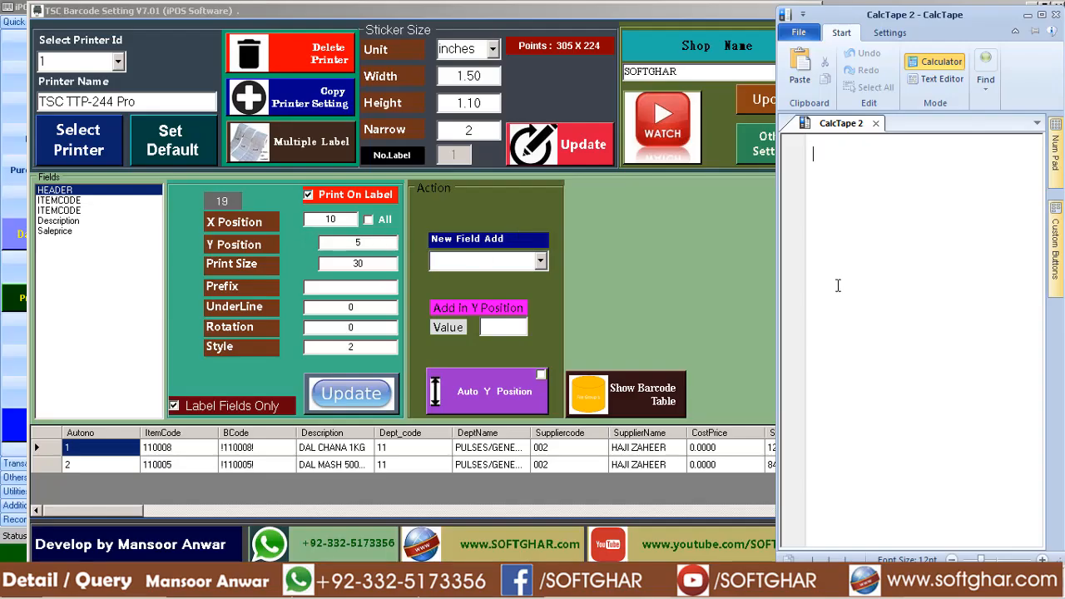
pyautogui.write('5')
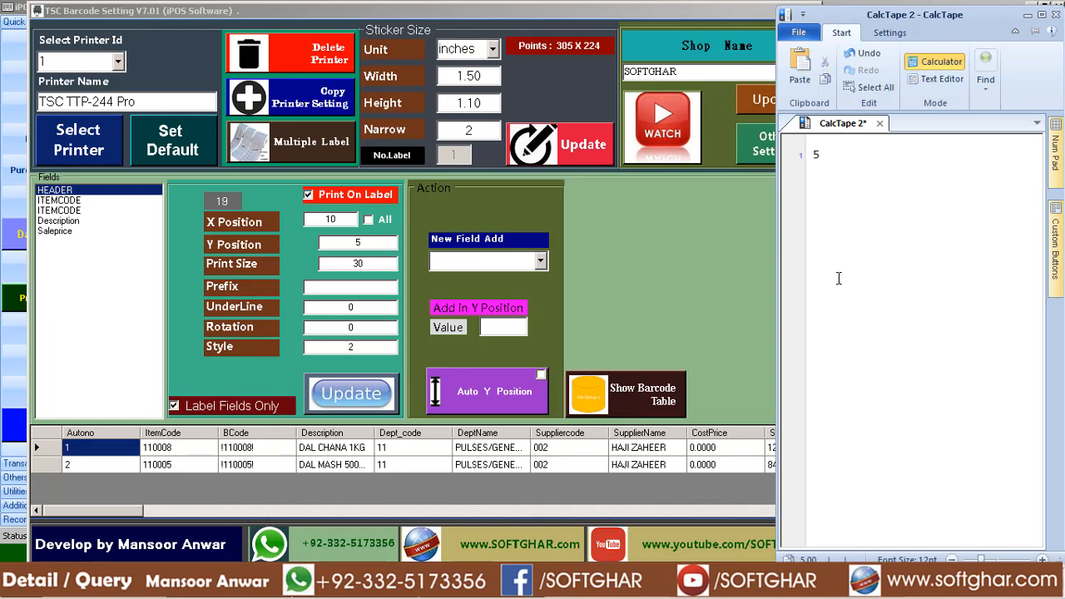
pyautogui.click(371, 262)
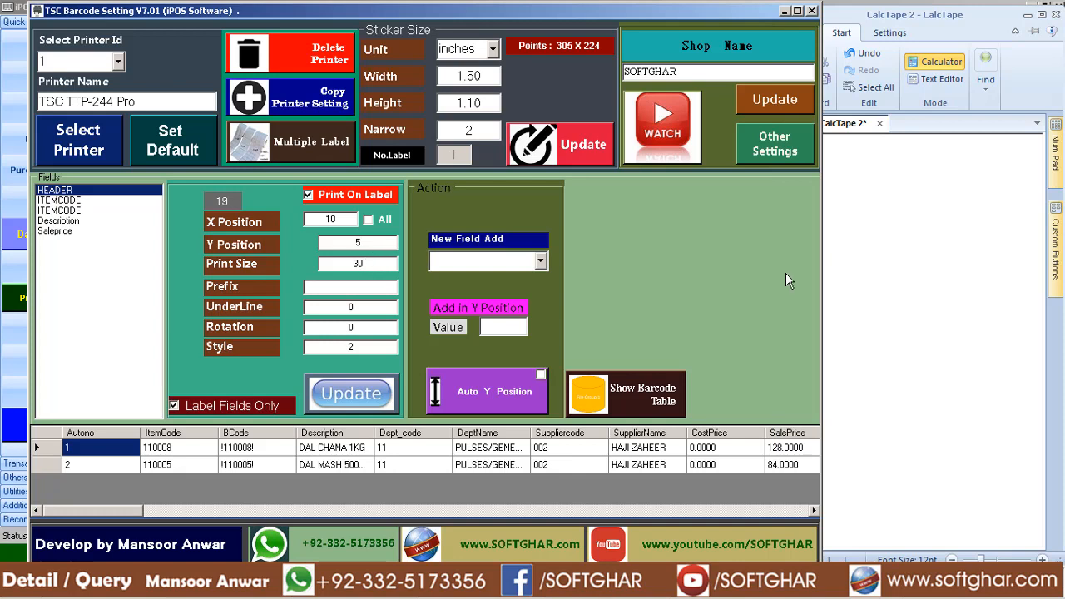
pyautogui.click(887, 241)
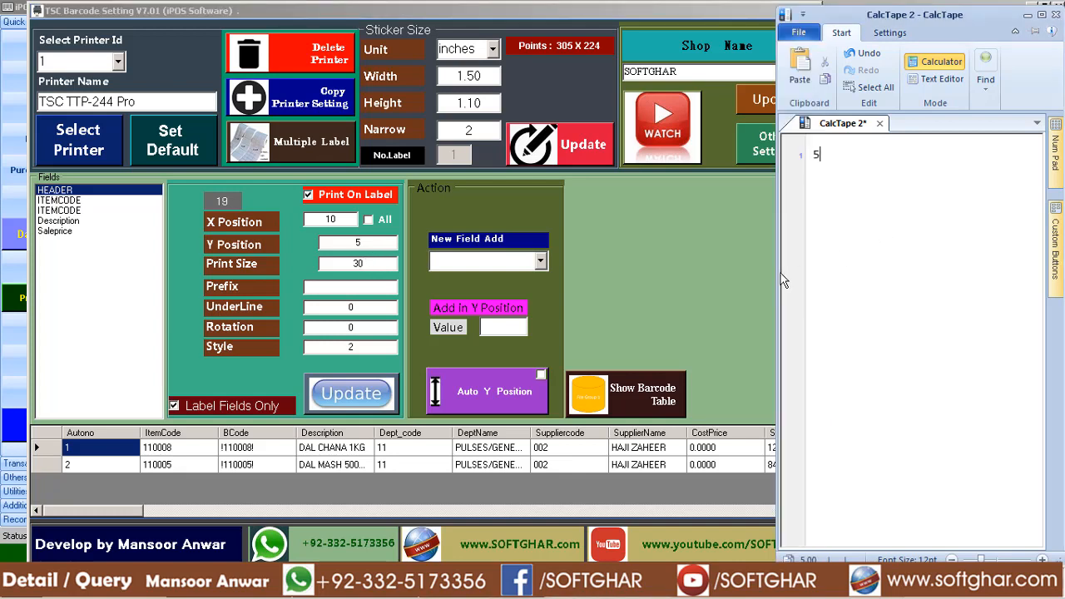
pyautogui.moveTo(779, 281); pyautogui.dragTo(823, 280)
pyautogui.press('Return')
pyautogui.write('30')
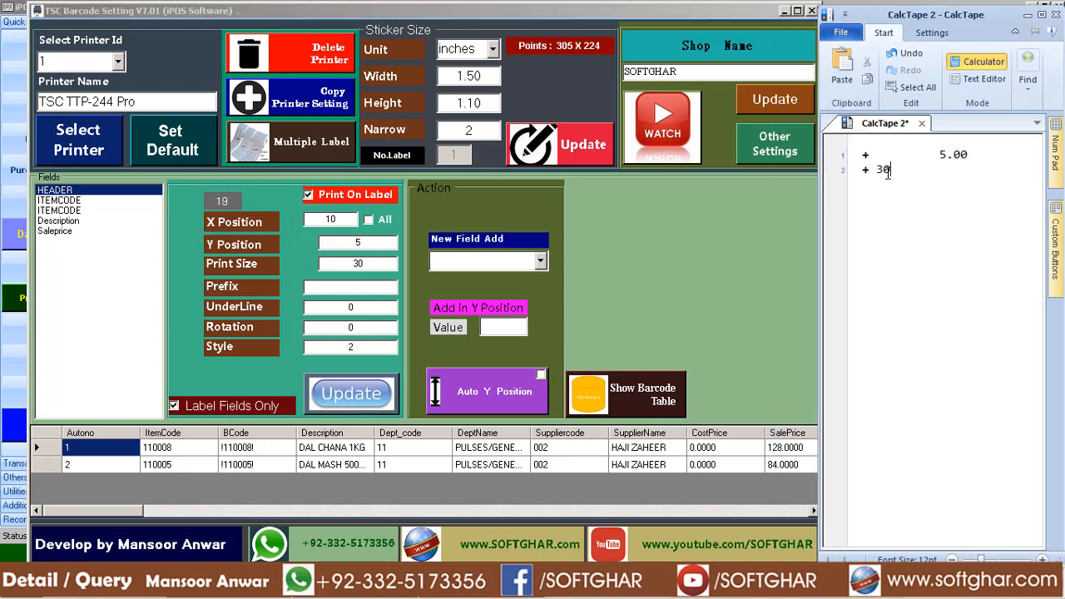
pyautogui.press('Return')
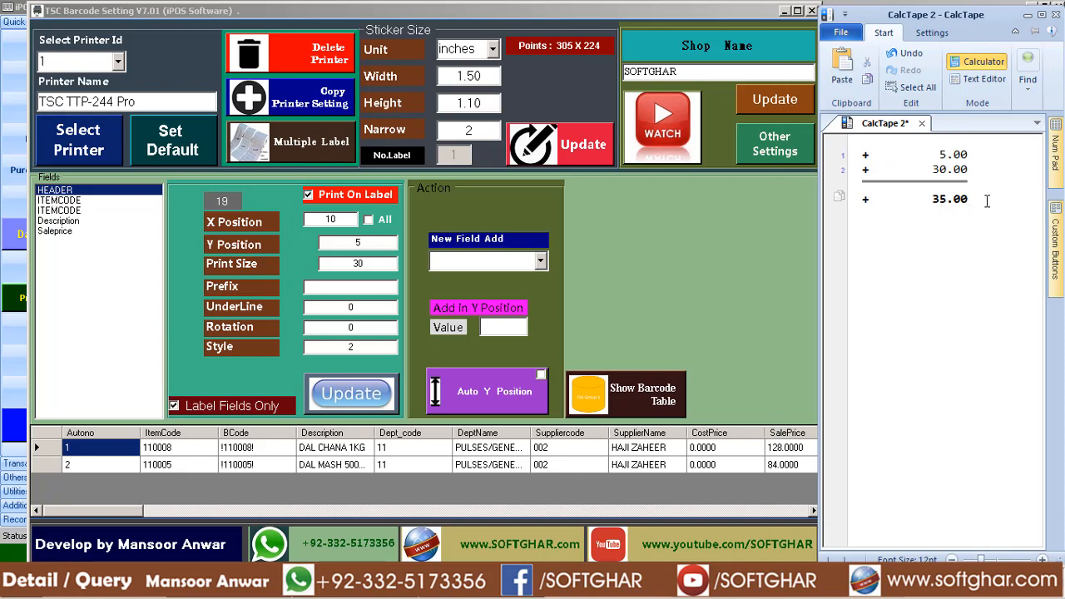
pyautogui.moveTo(987, 202); pyautogui.dragTo(932, 200)
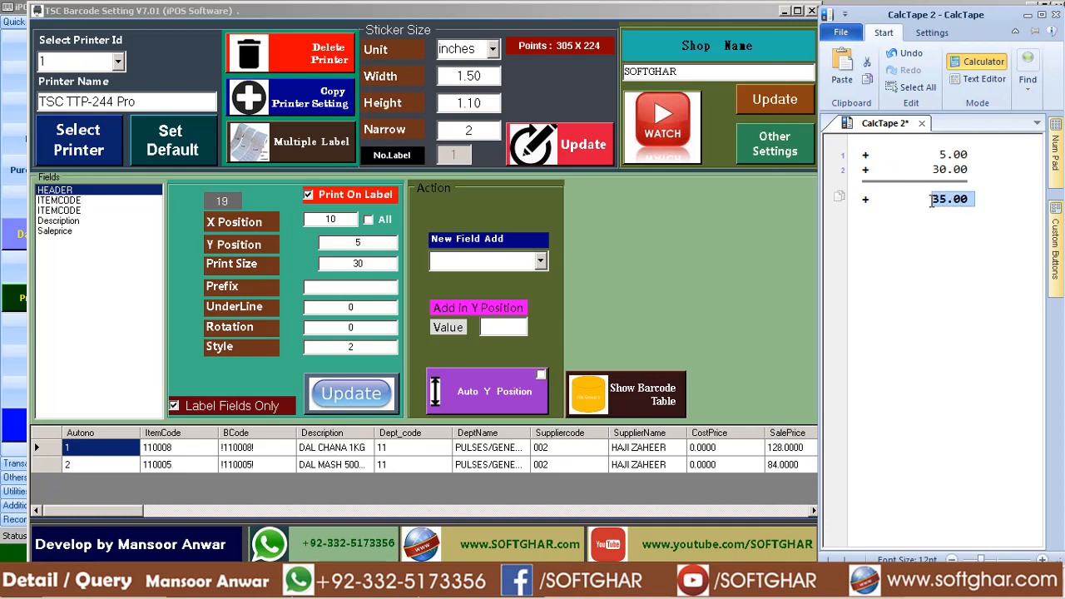
# - Check the first ITEMCODE field's Y position against the sum and add its print size of 60 in CalcTape
pyautogui.click(79, 200)
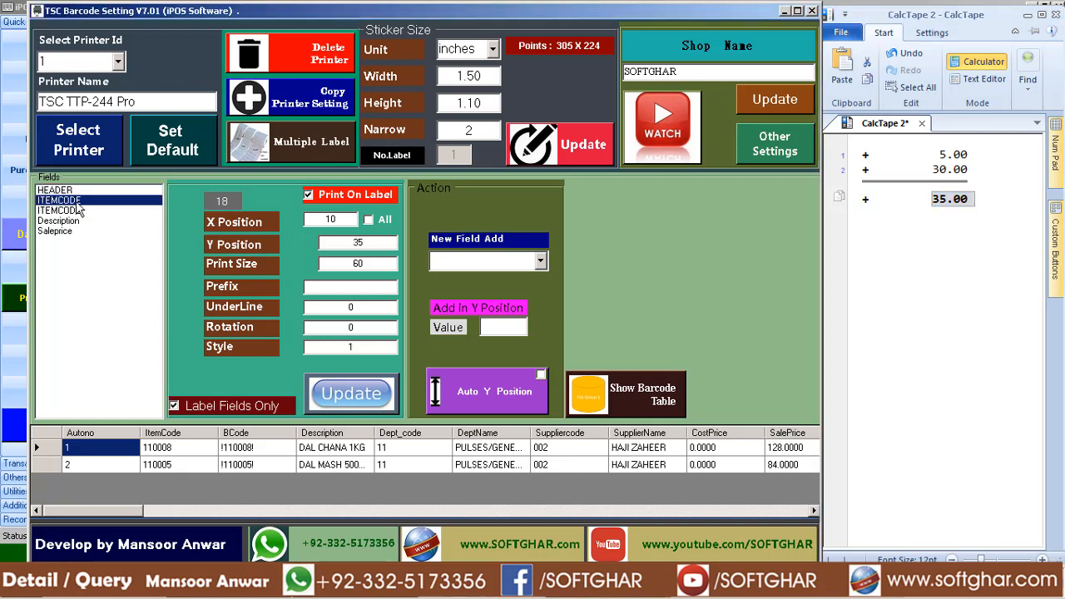
pyautogui.moveTo(374, 241); pyautogui.dragTo(296, 241)
pyautogui.press('Tab')
pyautogui.click(976, 199)
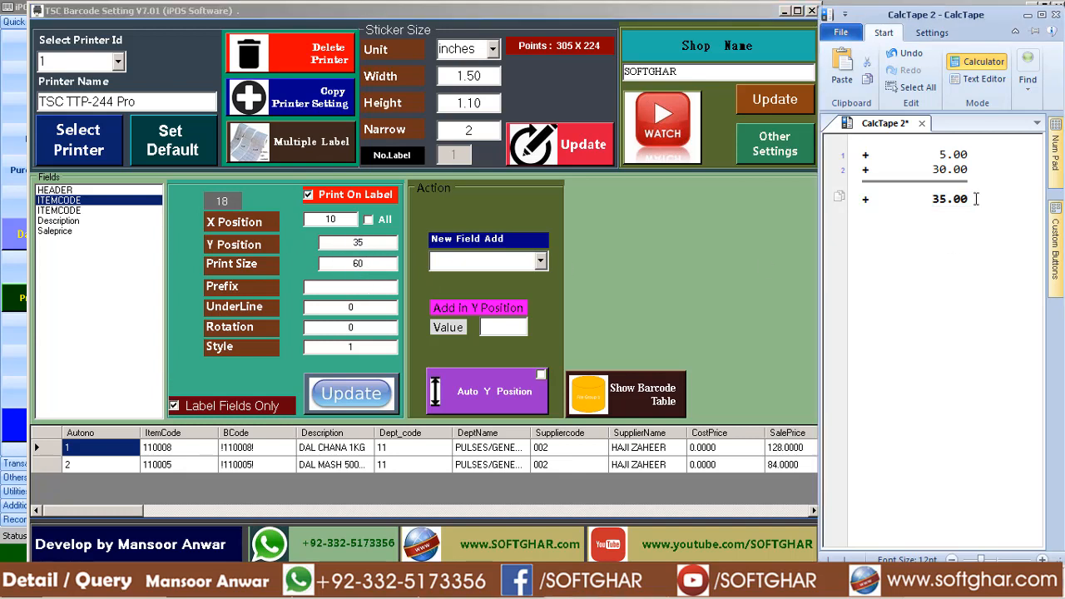
pyautogui.write('+60')
pyautogui.press('Return')
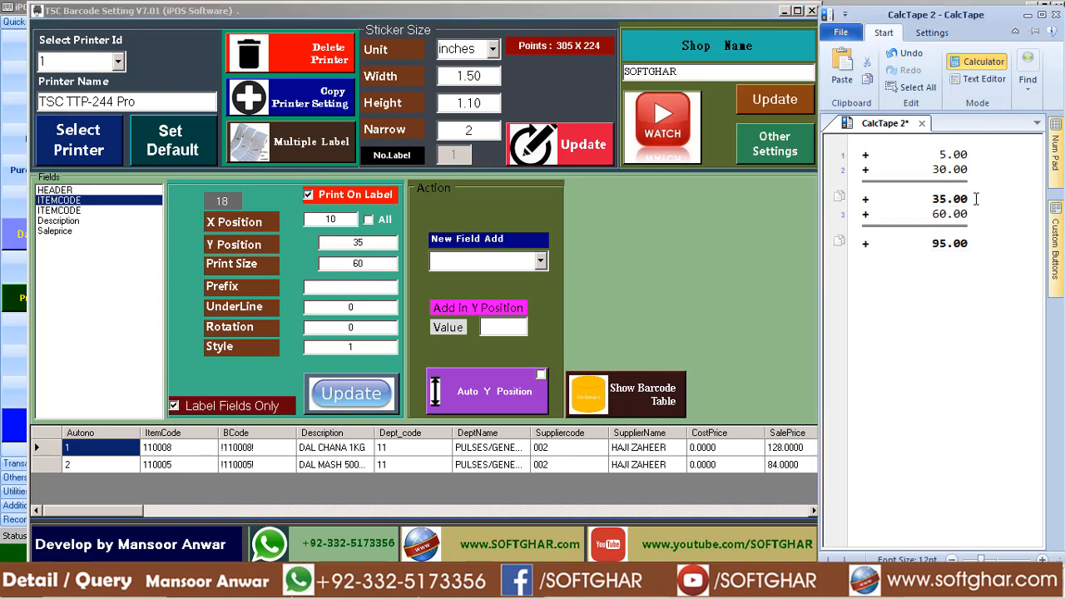
pyautogui.click(969, 245)
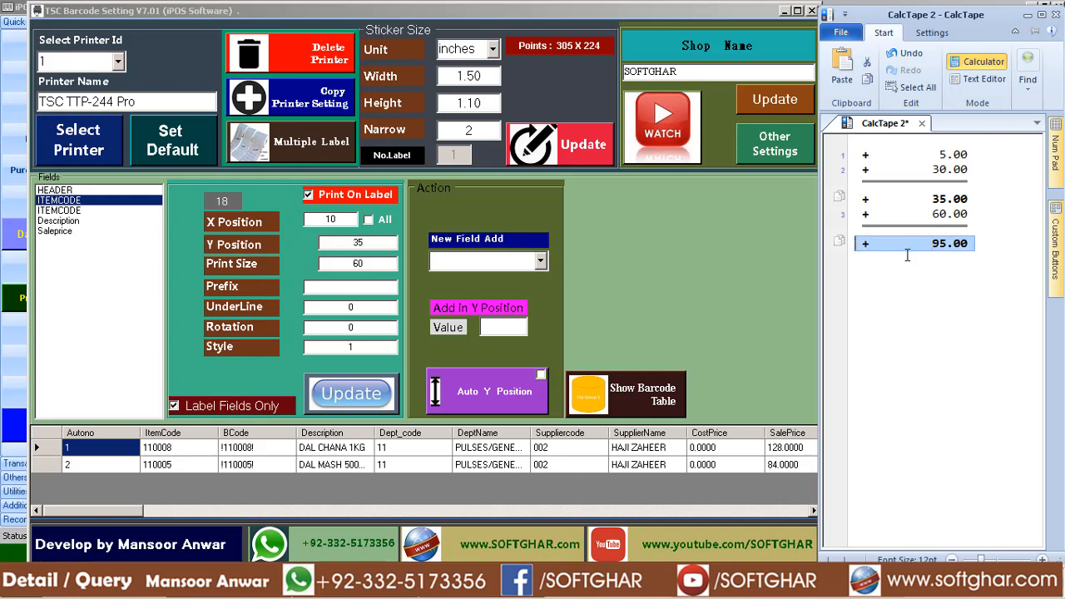
# - Check the Y positions of the second ITEMCODE field and the Description field
pyautogui.click(65, 211)
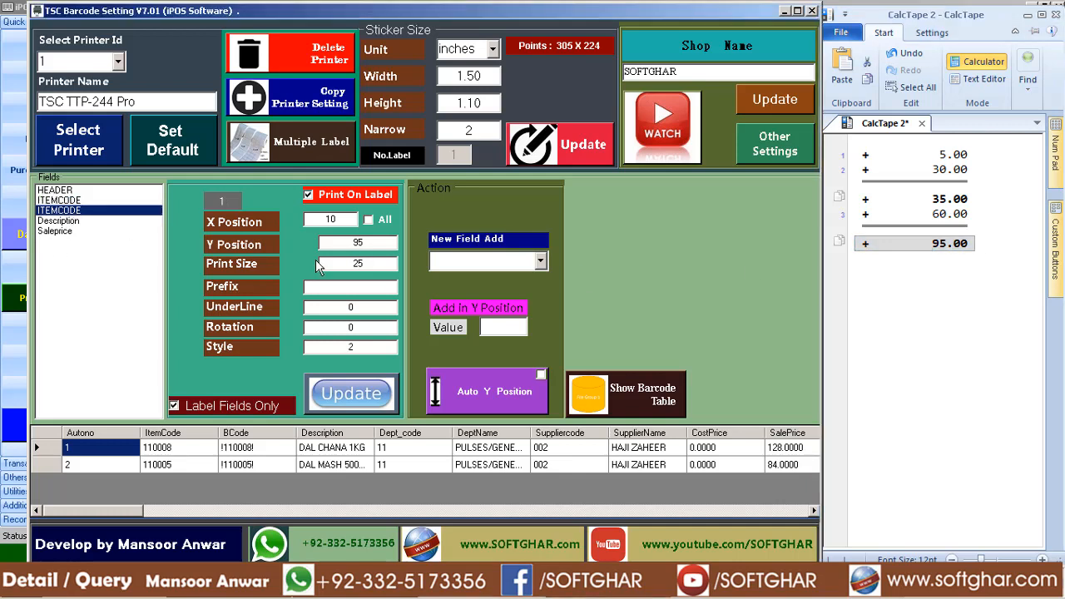
pyautogui.doubleClick(379, 243)
pyautogui.write('8')
pyautogui.click(65, 220)
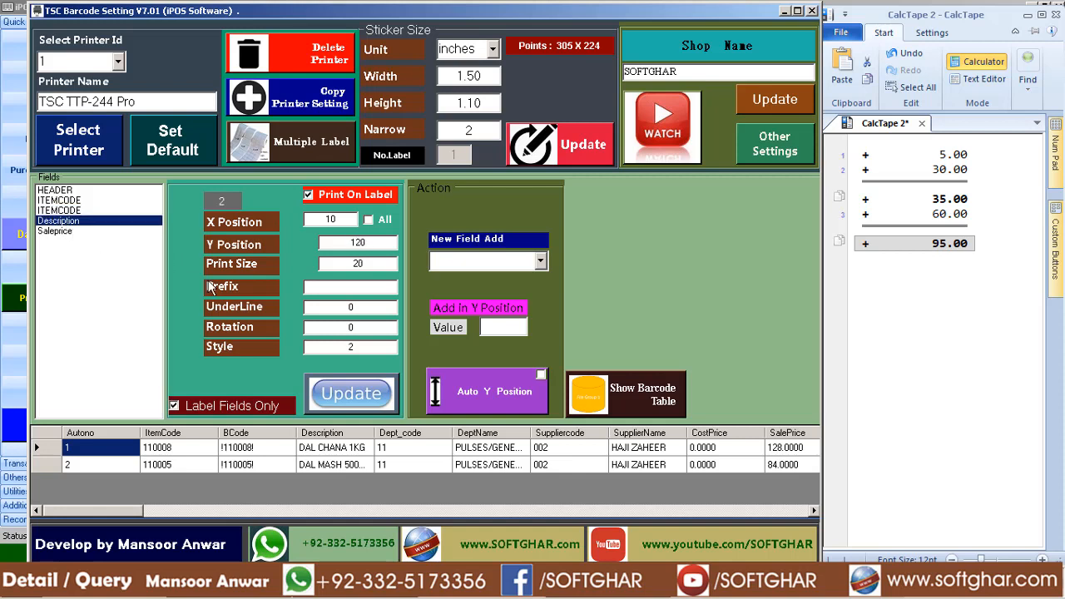
# - Add the second ITEMCODE field's print size of 25 to the running total in CalcTape
pyautogui.click(73, 211)
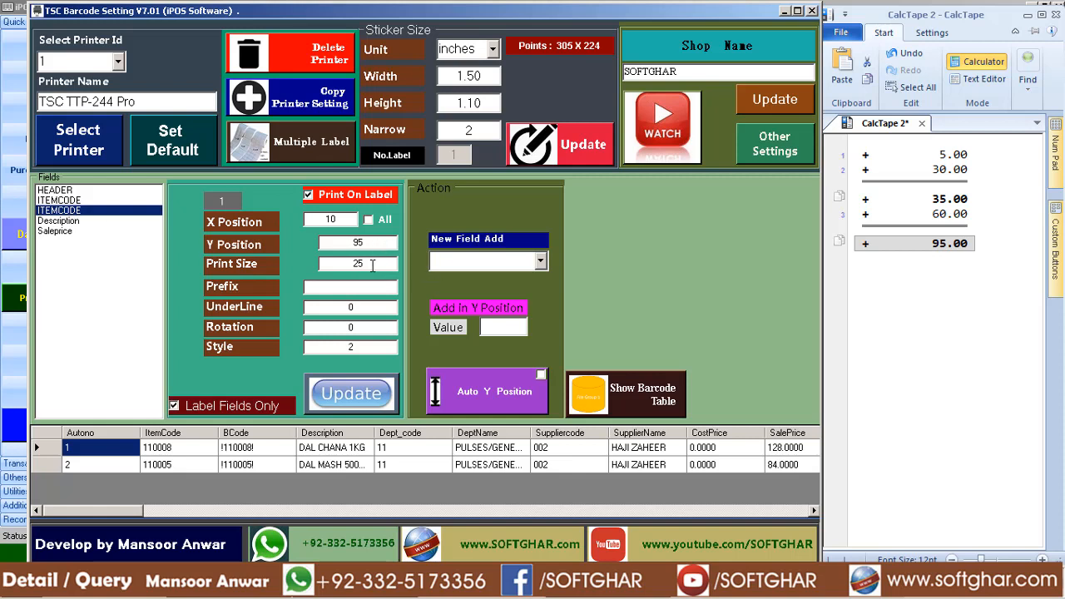
pyautogui.click(981, 245)
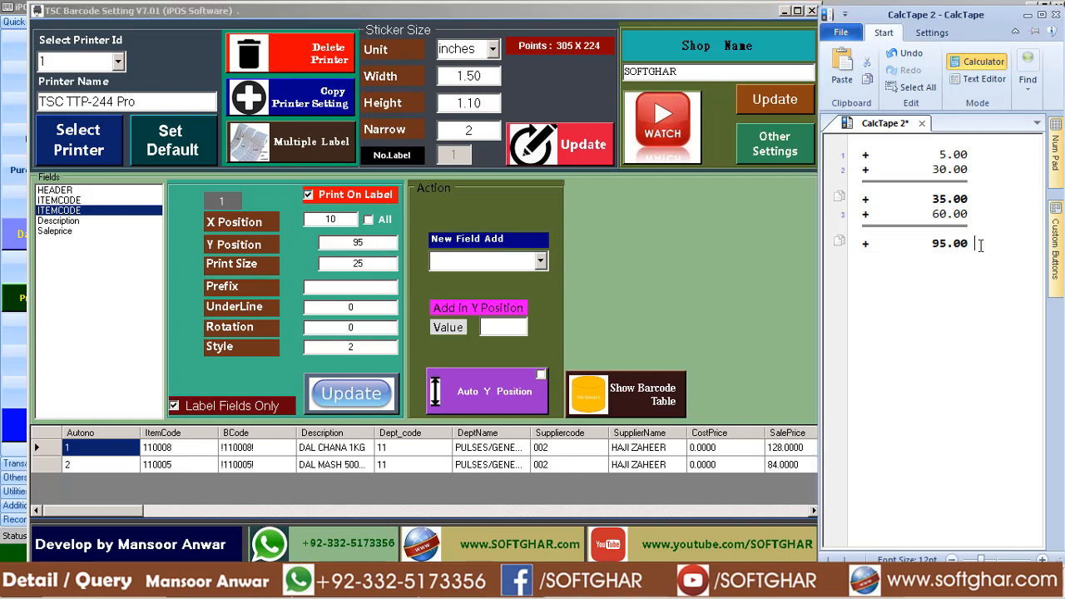
pyautogui.press('Return')
pyautogui.write('025')
pyautogui.press('BackSpace')
pyautogui.press('BackSpace')
pyautogui.press('BackSpace')
pyautogui.write('25')
pyautogui.press('Return')
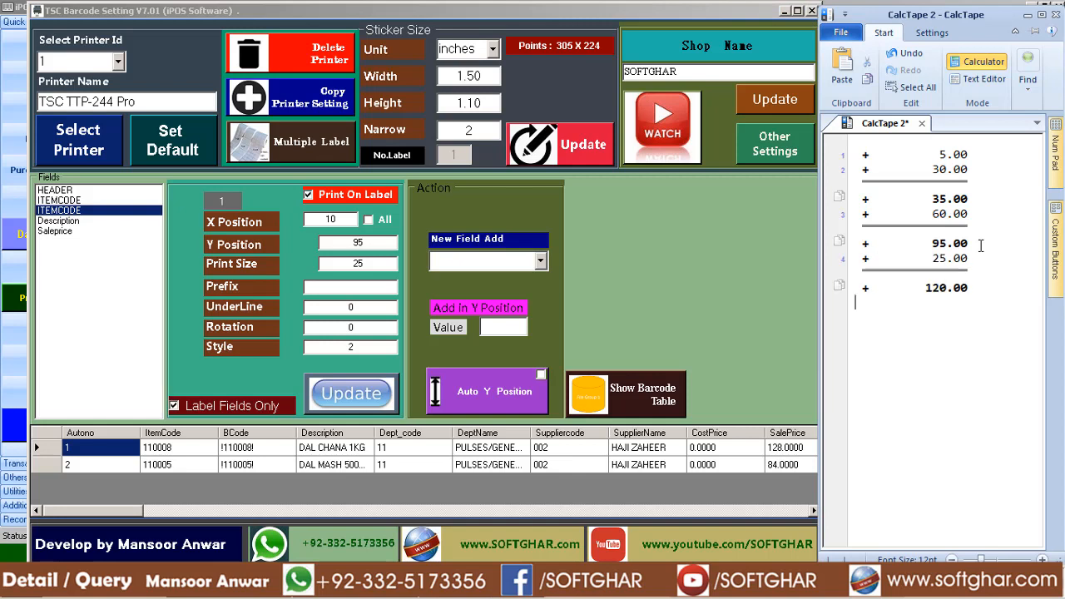
# - Set the Description field's Y position to 100 and save the field
pyautogui.click(55, 221)
pyautogui.doubleClick(380, 243)
pyautogui.write('1')
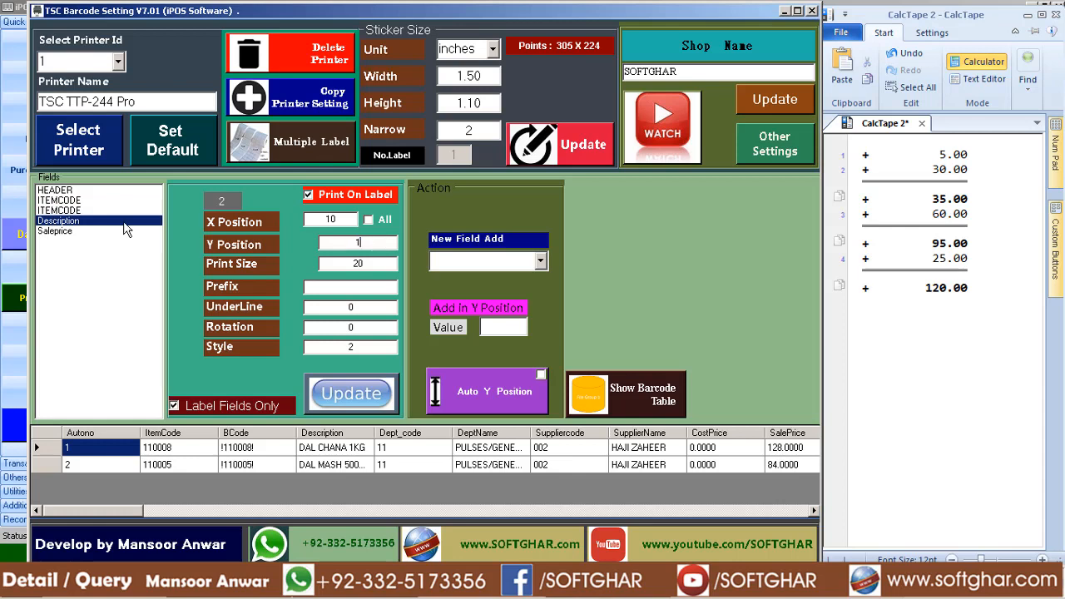
pyautogui.write('00')
pyautogui.click(333, 393)
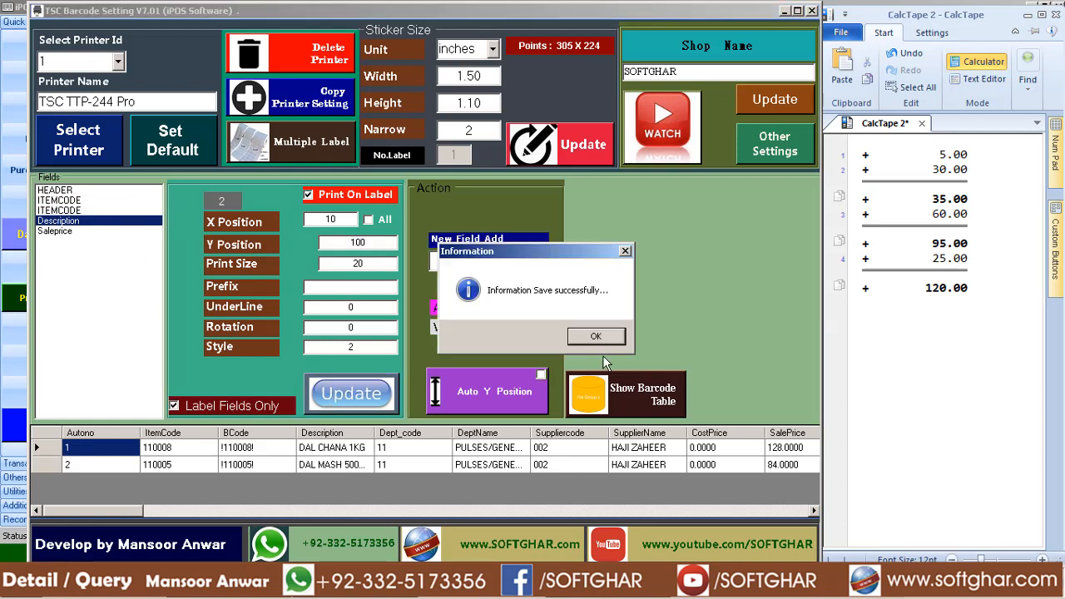
pyautogui.click(605, 335)
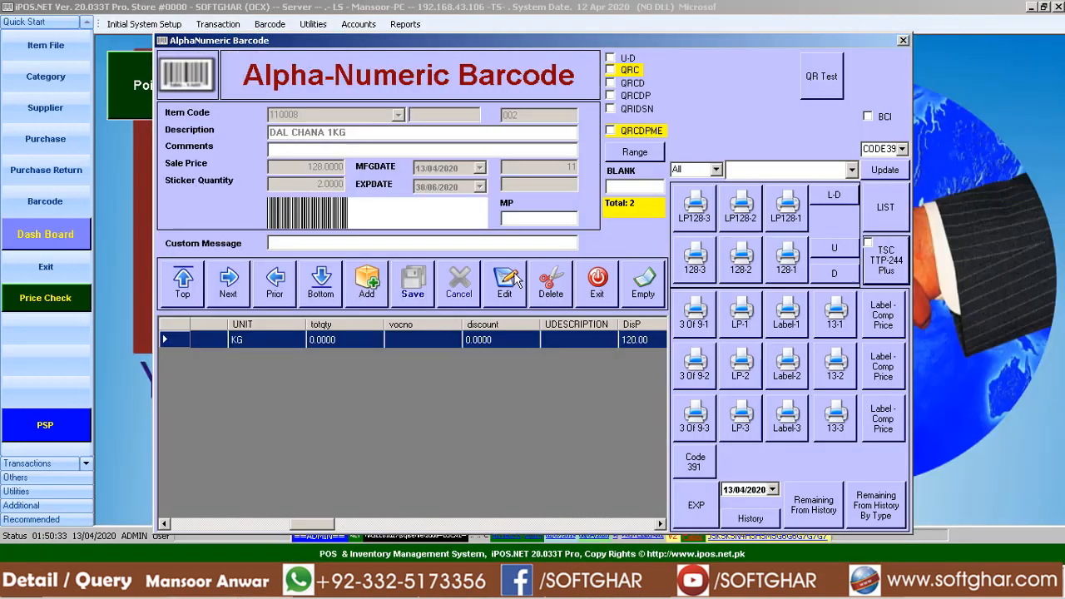
# - Edit and re-save the barcode entry for item 110008 (DAL CHANA 1KG) in the Alpha-Numeric Barcode window
pyautogui.click(518, 279)
pyautogui.click(421, 266)
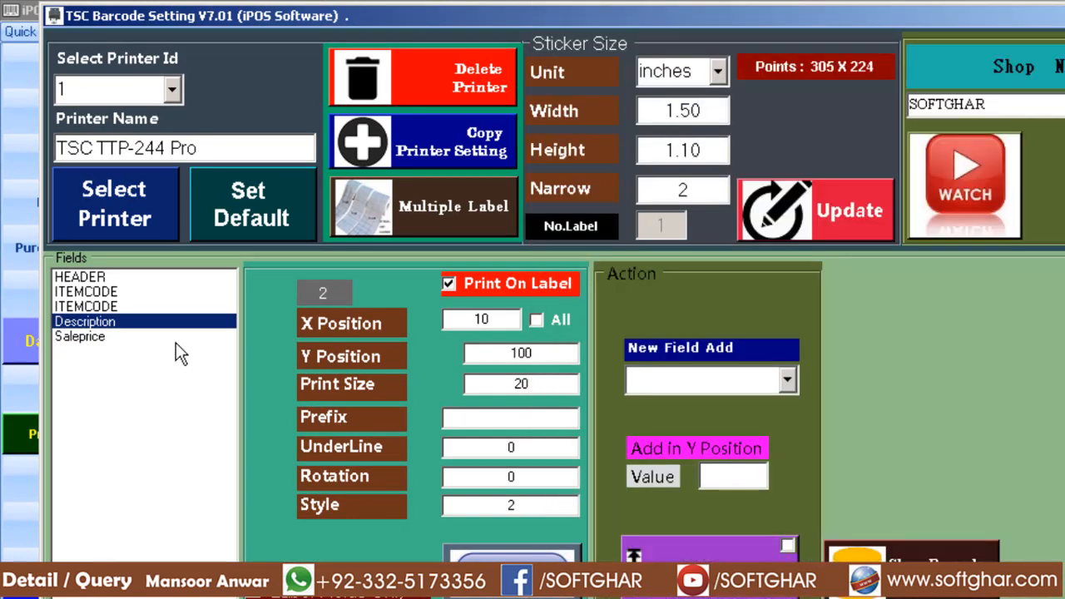
# - Compare the Y position and print size of the second ITEMCODE field with those of the Description field
pyautogui.click(155, 307)
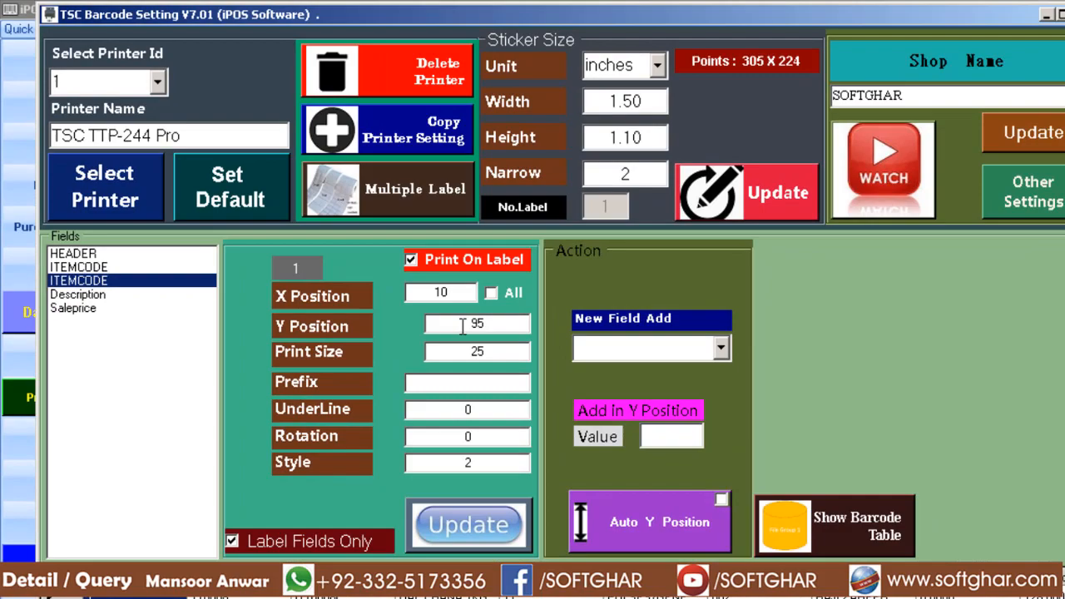
pyautogui.doubleClick(473, 325)
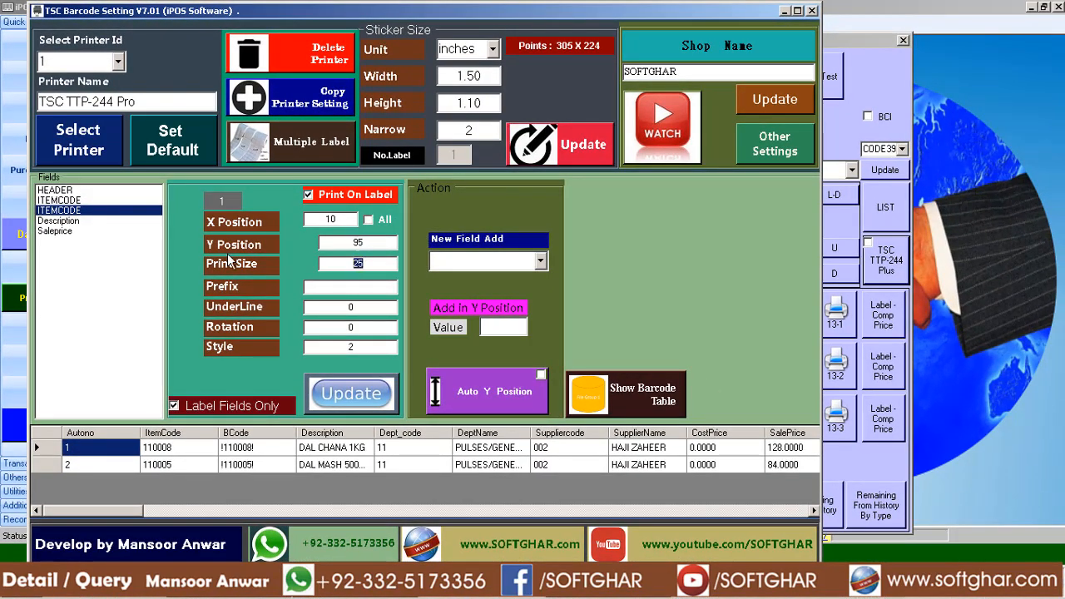
pyautogui.click(74, 222)
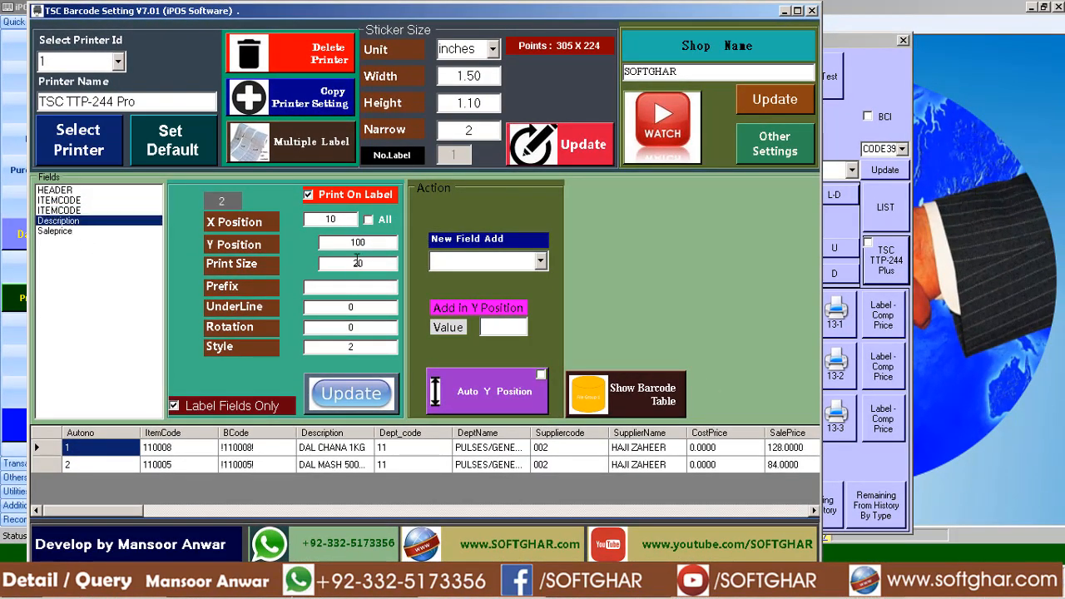
pyautogui.click(56, 213)
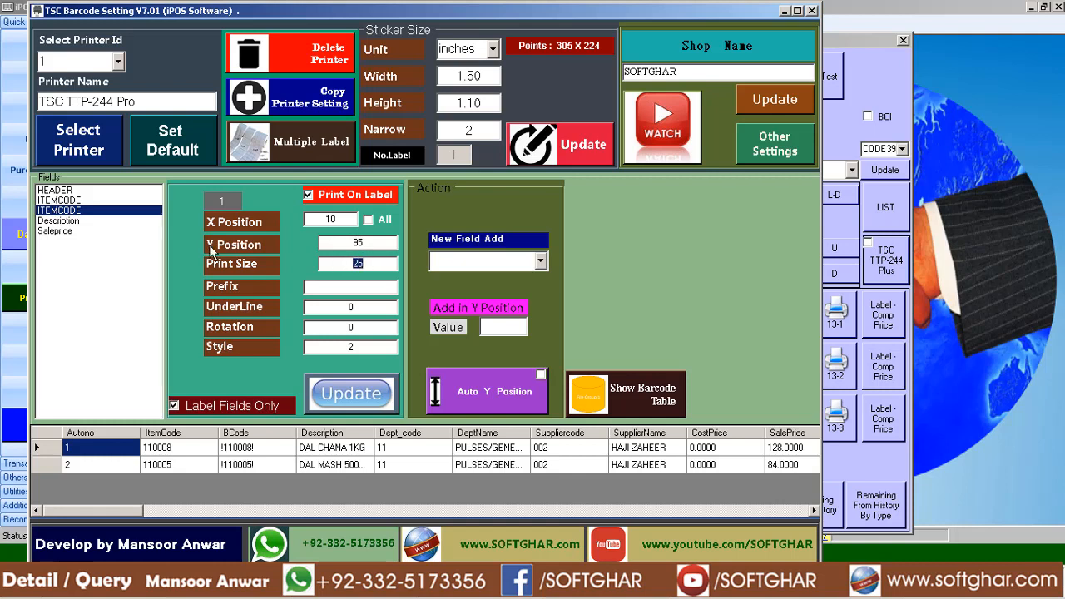
pyautogui.click(70, 222)
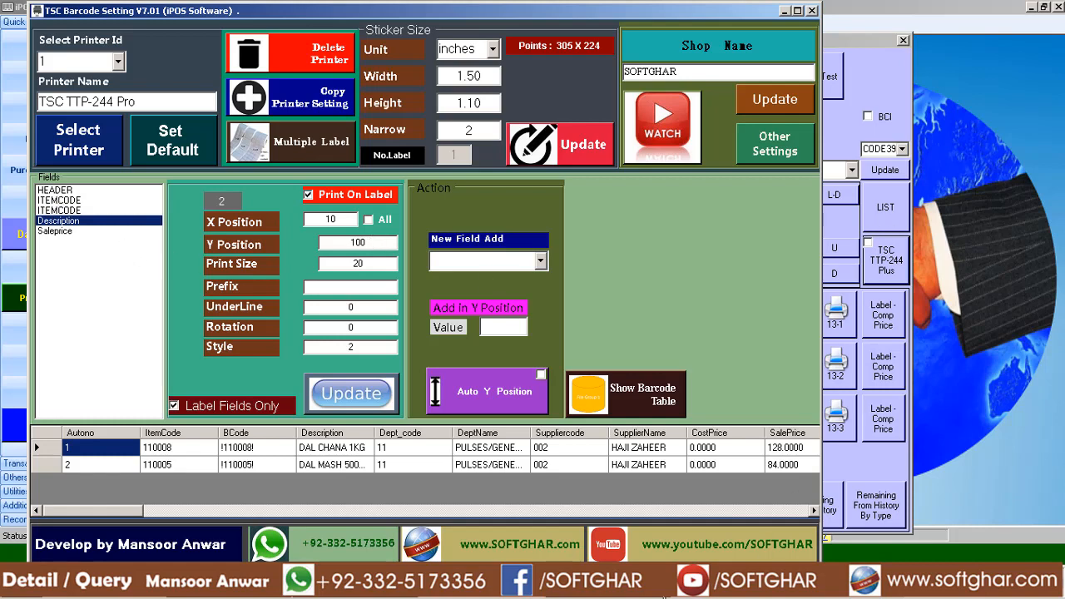
# - Bring back the CalcTape sums and try a Y position of 120 for the Description field
pyautogui.click(739, 586)
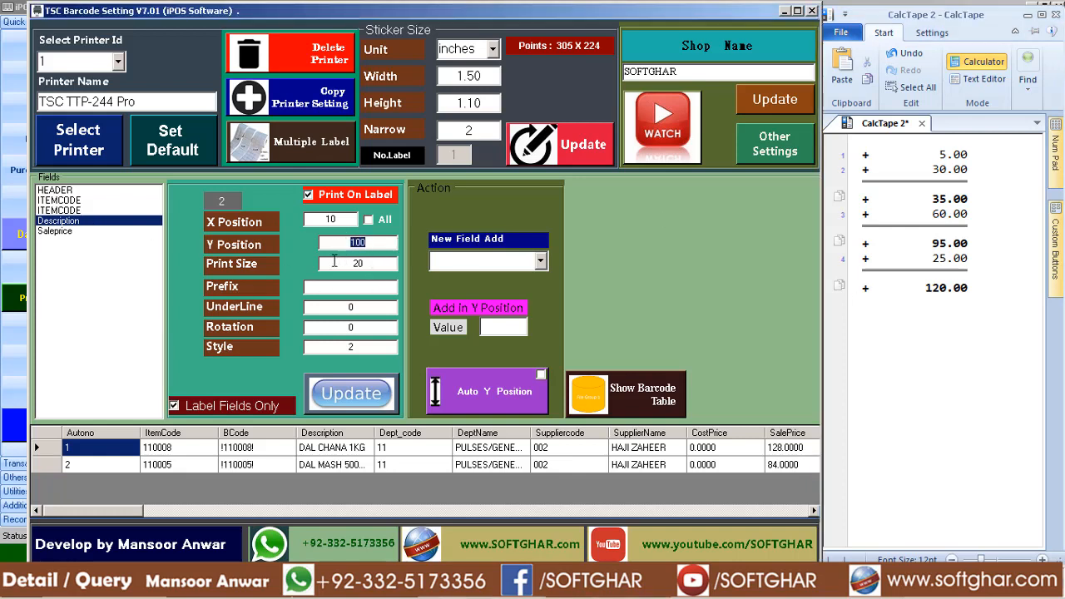
pyautogui.doubleClick(358, 263)
pyautogui.hotkey('shift', 'Tab')
pyautogui.write('120')
# - Go through the HEADER, both ITEMCODE and Description fields to compare their Y positions with the CalcTape totals
pyautogui.click(47, 192)
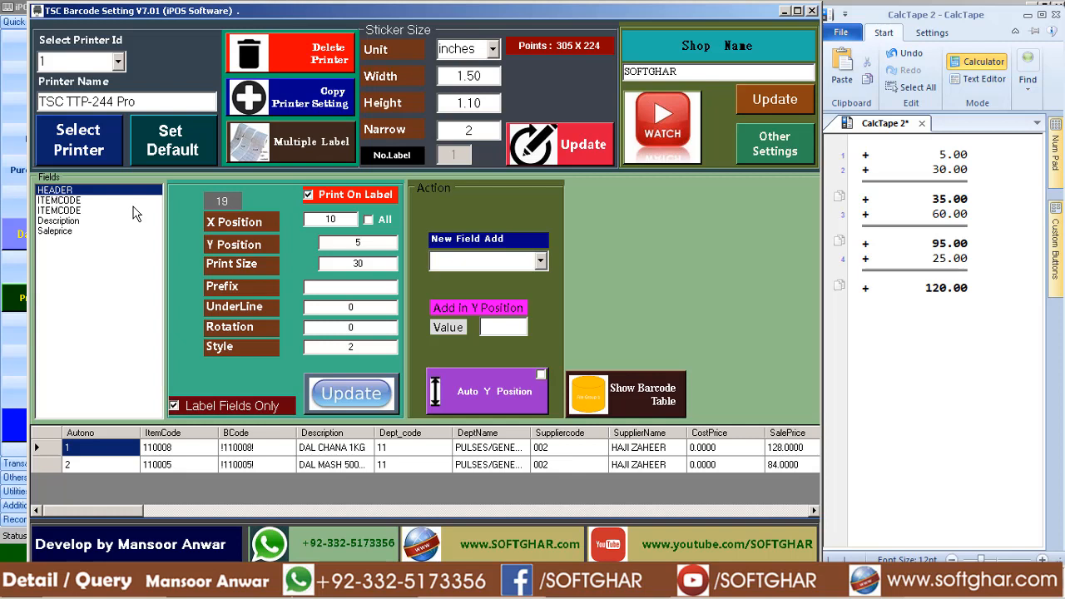
pyautogui.click(63, 200)
pyautogui.click(62, 211)
pyautogui.click(59, 220)
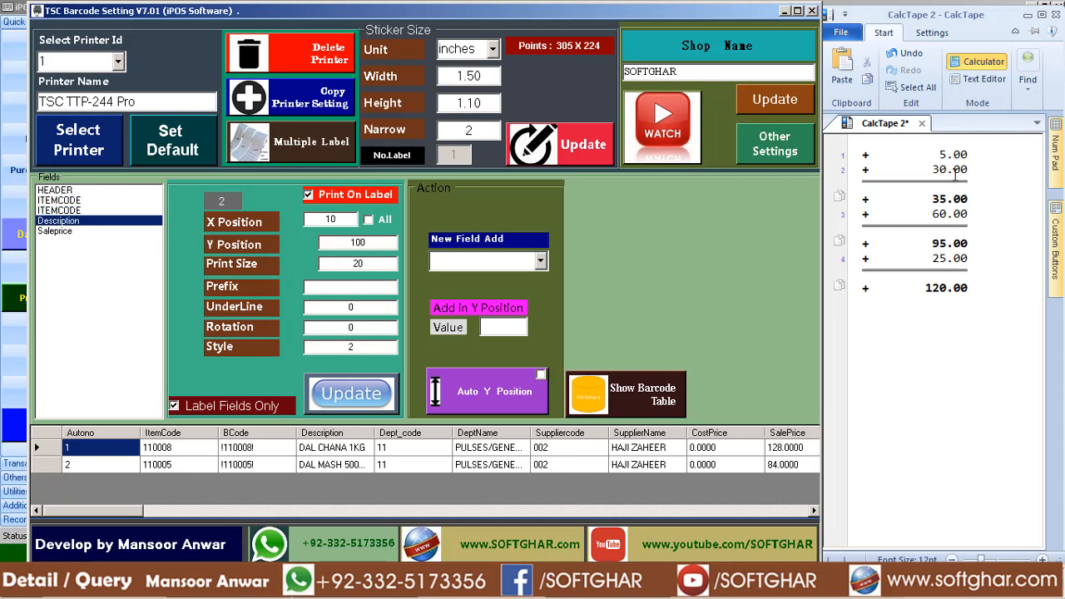
# - Apply automatic Y positioning to all label fields
pyautogui.click(489, 391)
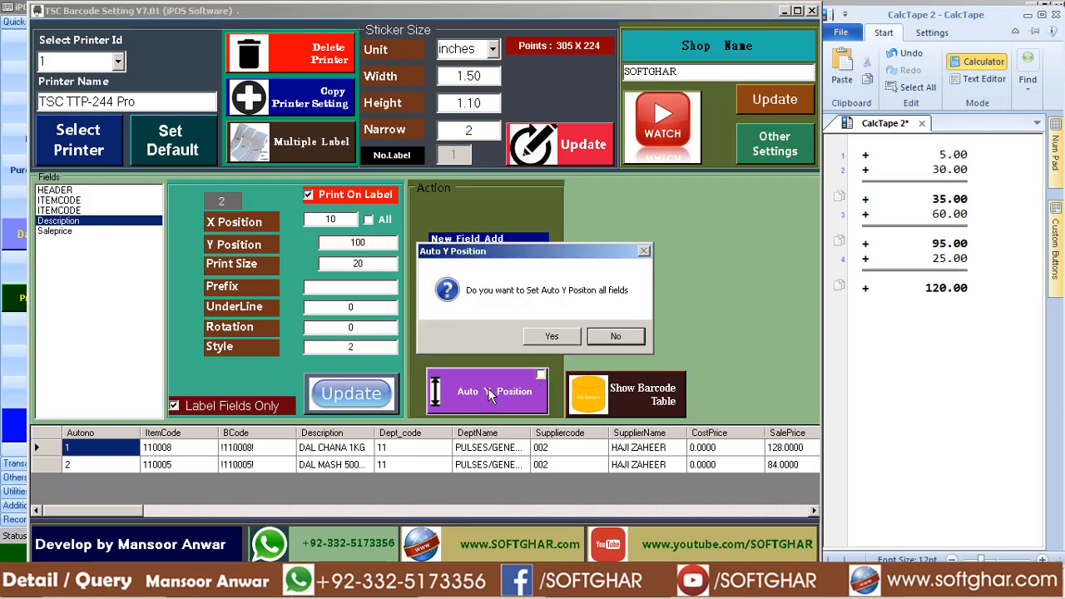
pyautogui.click(548, 335)
pyautogui.click(601, 337)
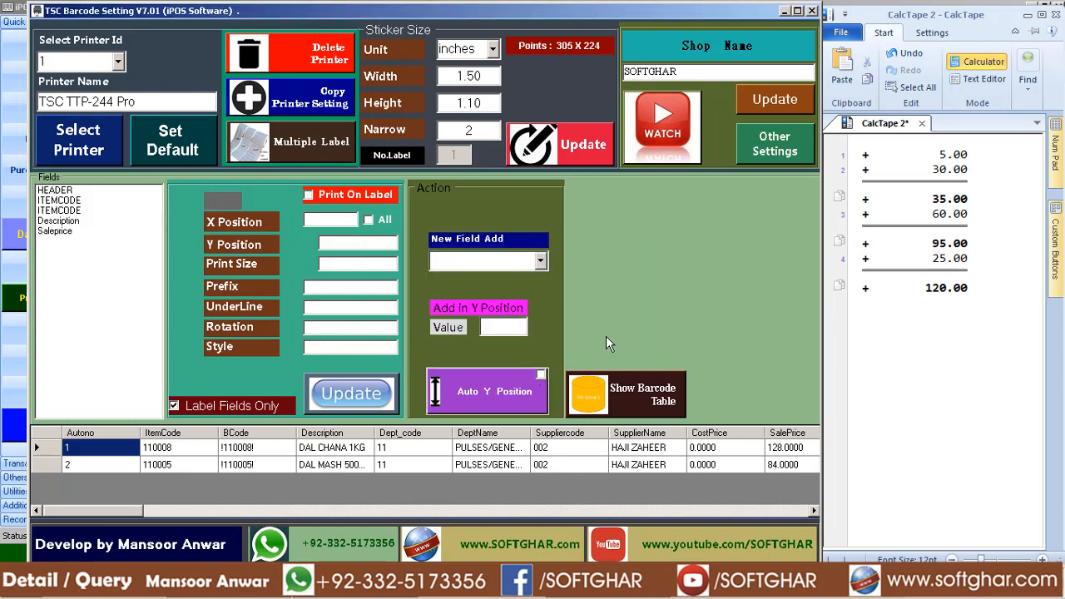
# - Check the recalculated Y positions of the Description and Saleprice fields
pyautogui.click(75, 221)
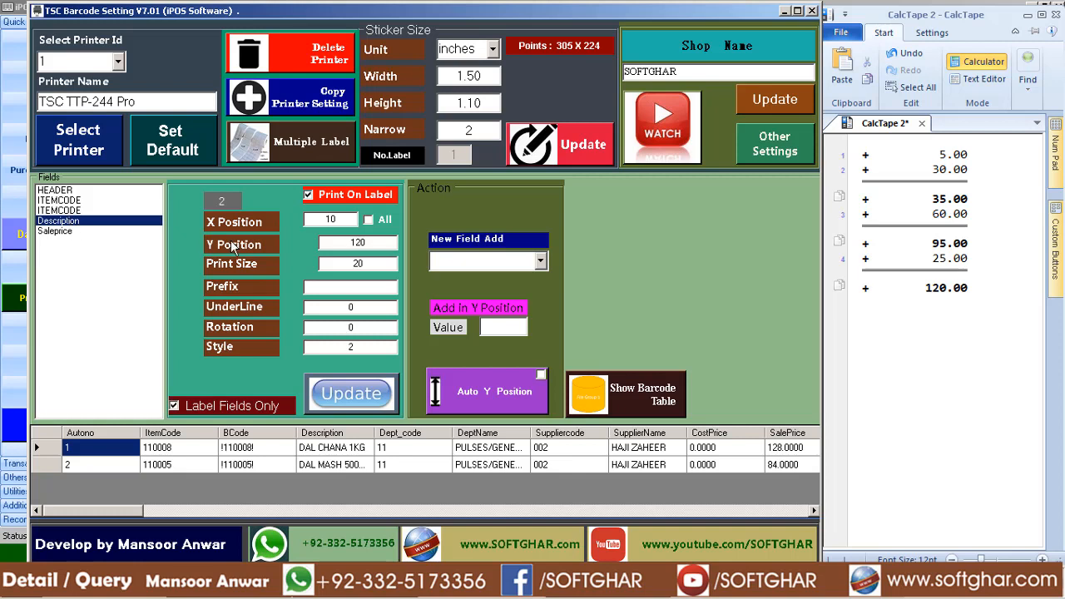
pyautogui.doubleClick(375, 242)
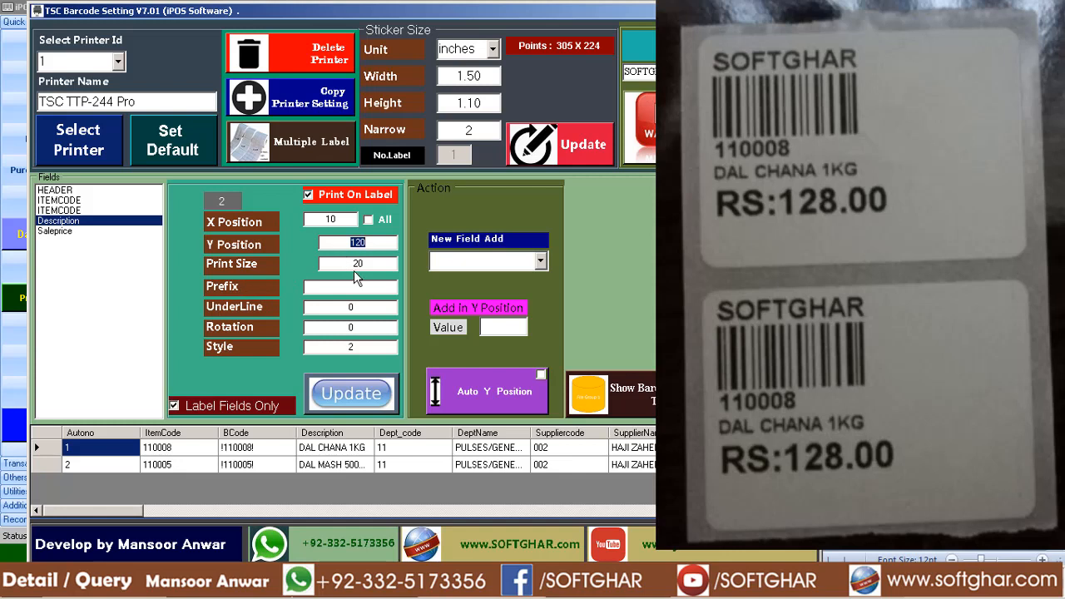
pyautogui.click(59, 232)
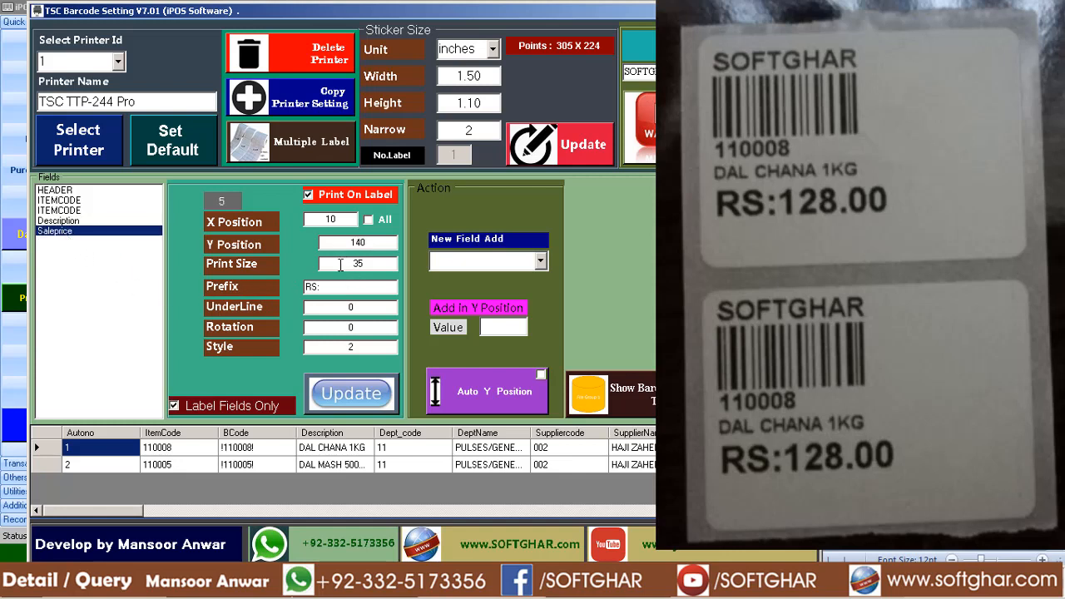
# - Set the Saleprice field's print size to 40 and save the field
pyautogui.moveTo(342, 263); pyautogui.dragTo(416, 262)
pyautogui.write('40')
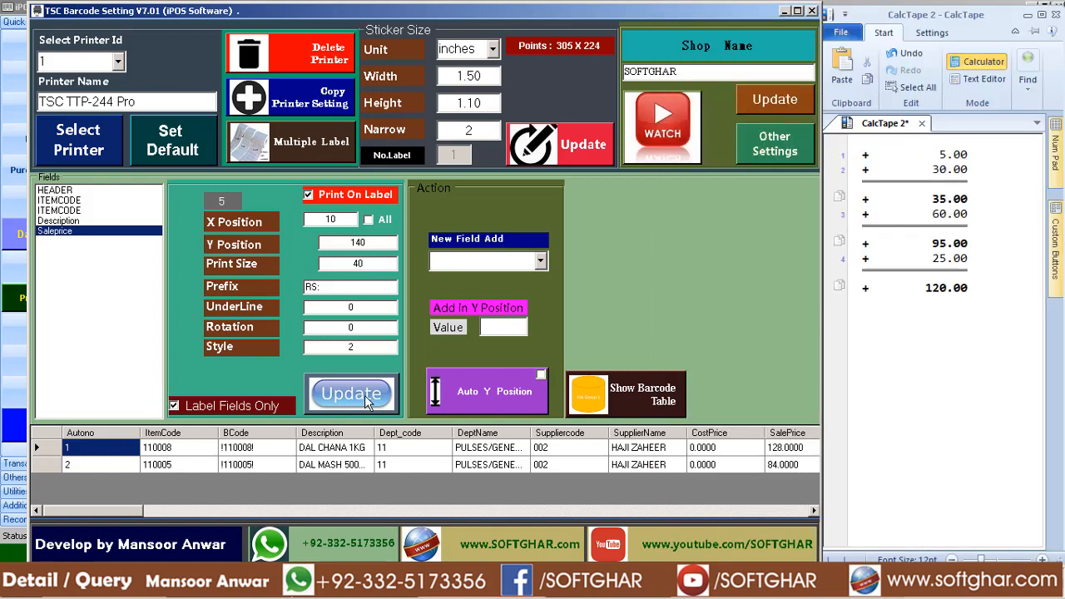
pyautogui.click(364, 396)
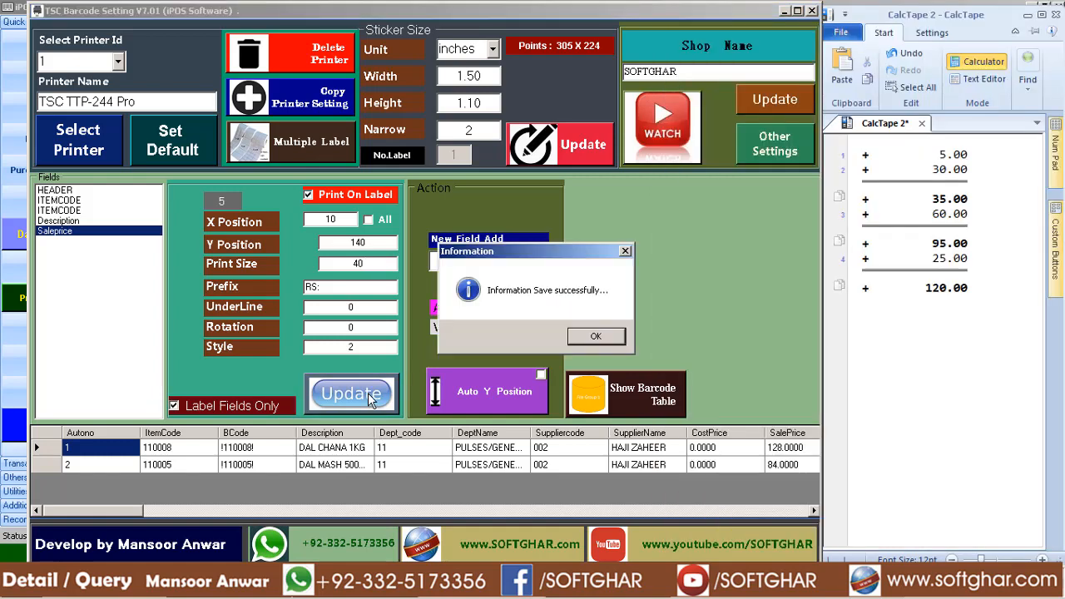
pyautogui.click(594, 337)
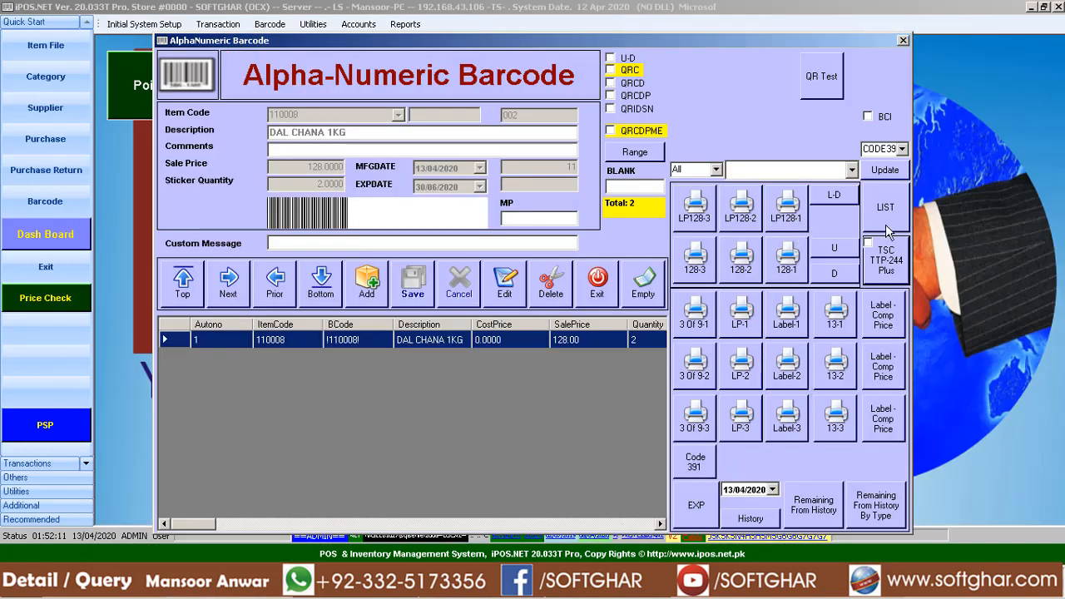
# - Print the DAL CHANA 1KG stickers with the larger sale price on the TSC printer and return to the barcode settings
pyautogui.click(870, 250)
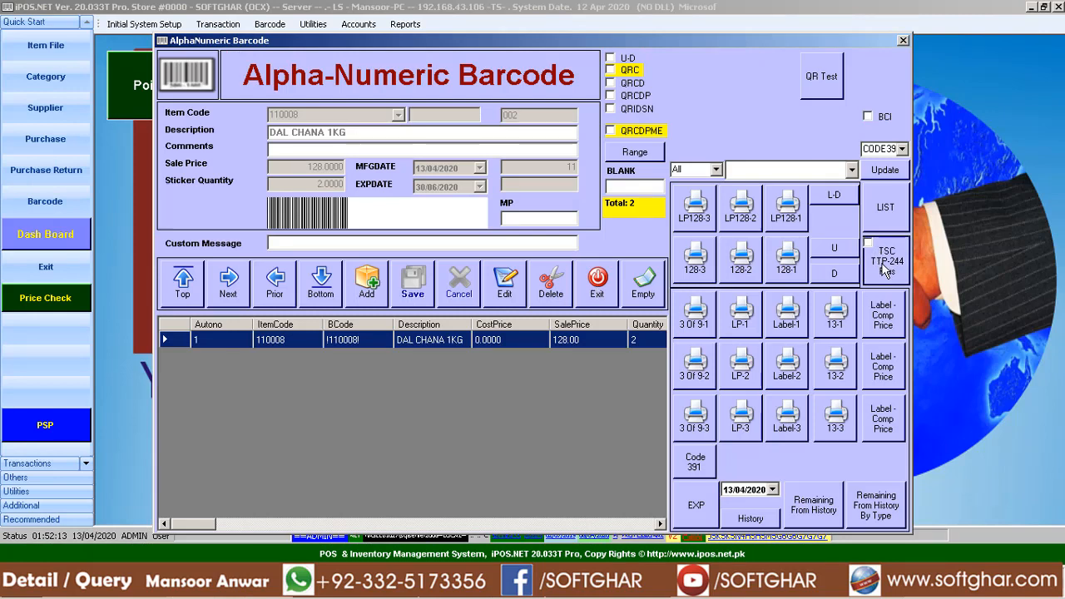
pyautogui.click(422, 261)
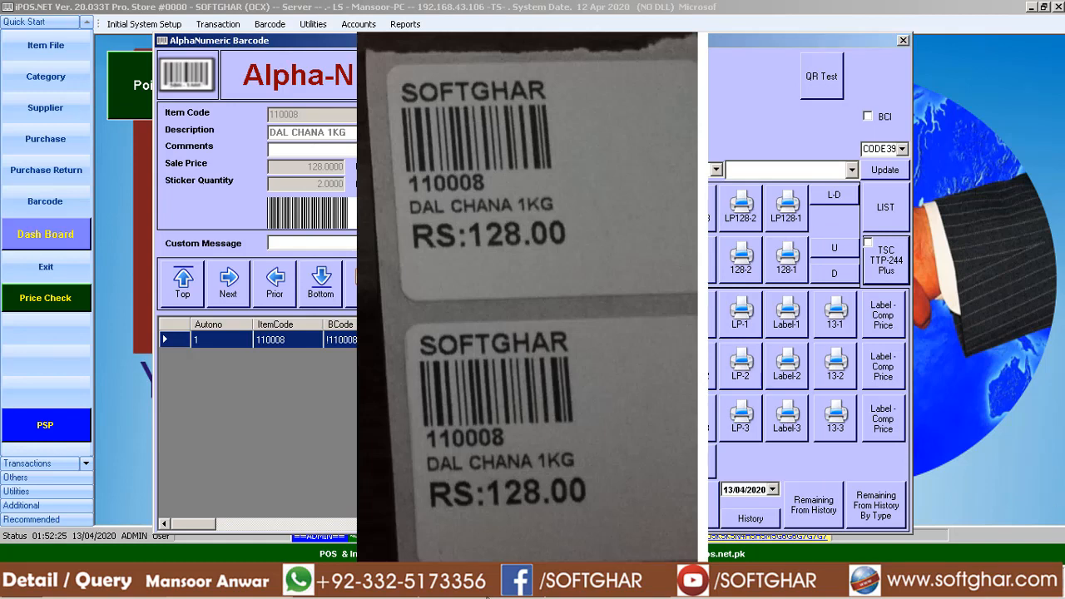
pyautogui.click(484, 586)
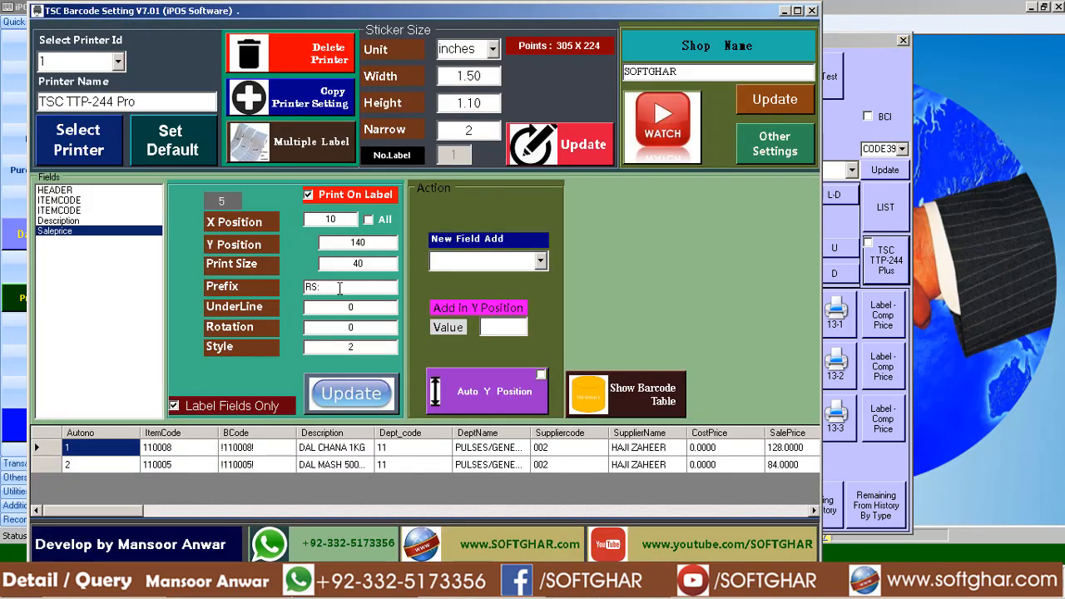
# - List all available fields, turn on label printing for the MFGDATE field and save it
pyautogui.click(74, 221)
pyautogui.click(65, 232)
pyautogui.click(230, 405)
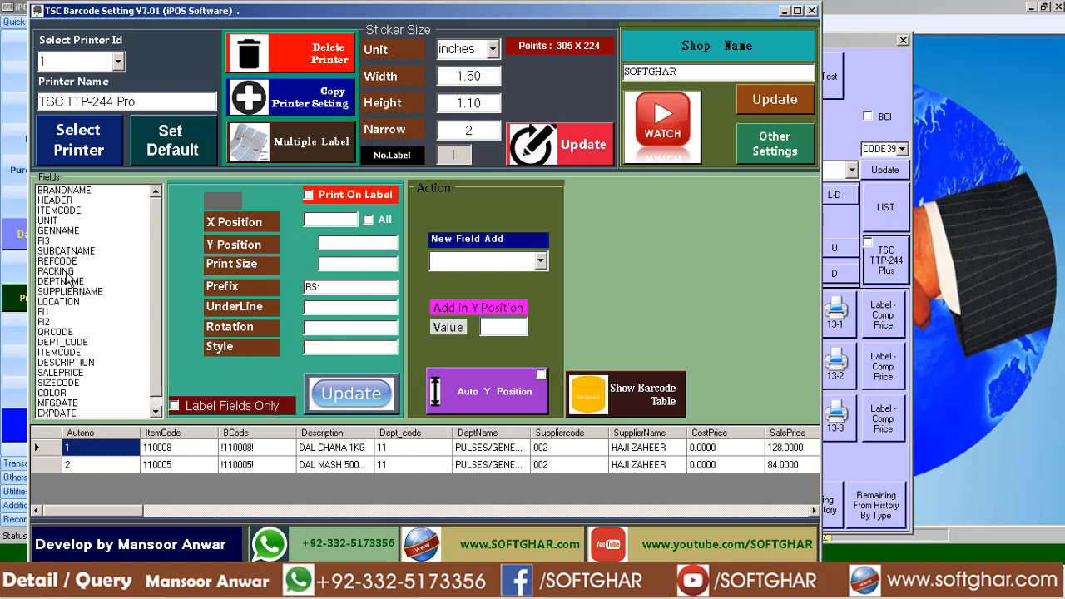
pyautogui.click(64, 231)
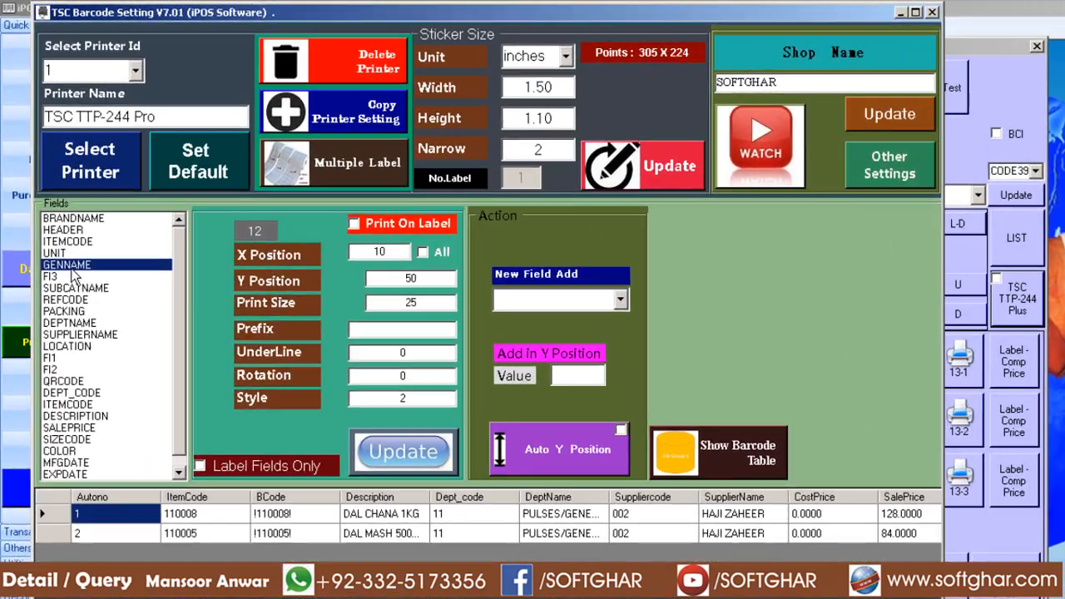
pyautogui.press('m')
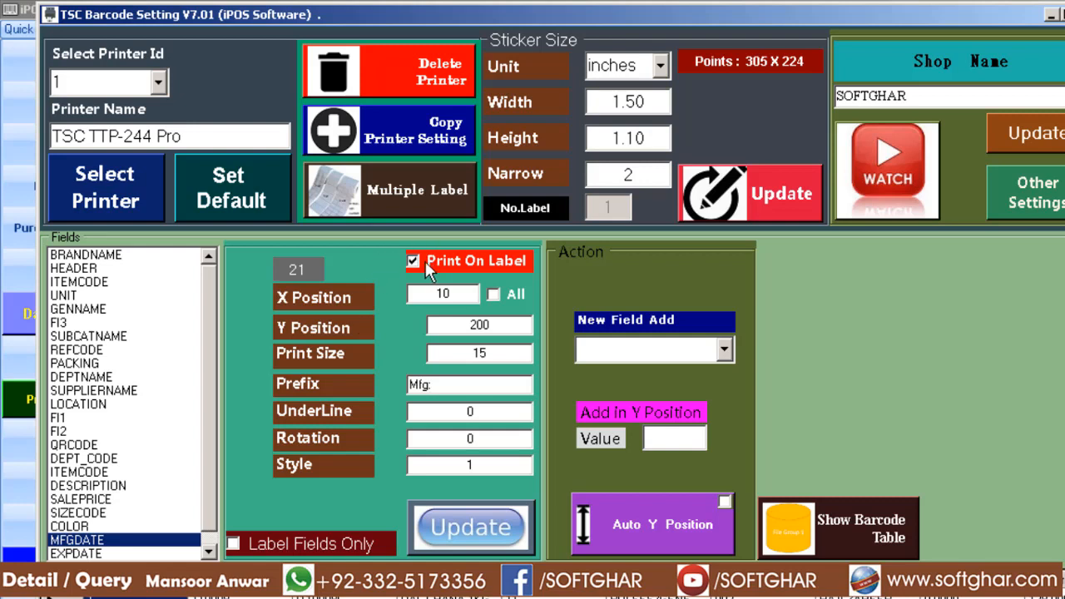
pyautogui.click(487, 529)
pyautogui.click(817, 448)
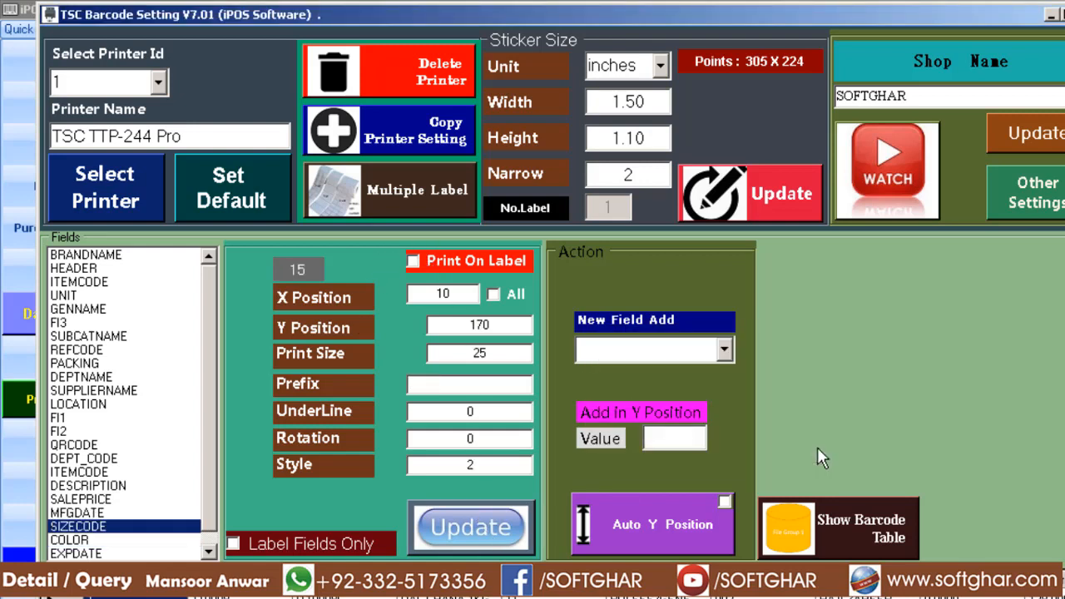
# - Turn on label printing for the EXPDATE field, save it, and limit the list to label fields only
pyautogui.click(93, 553)
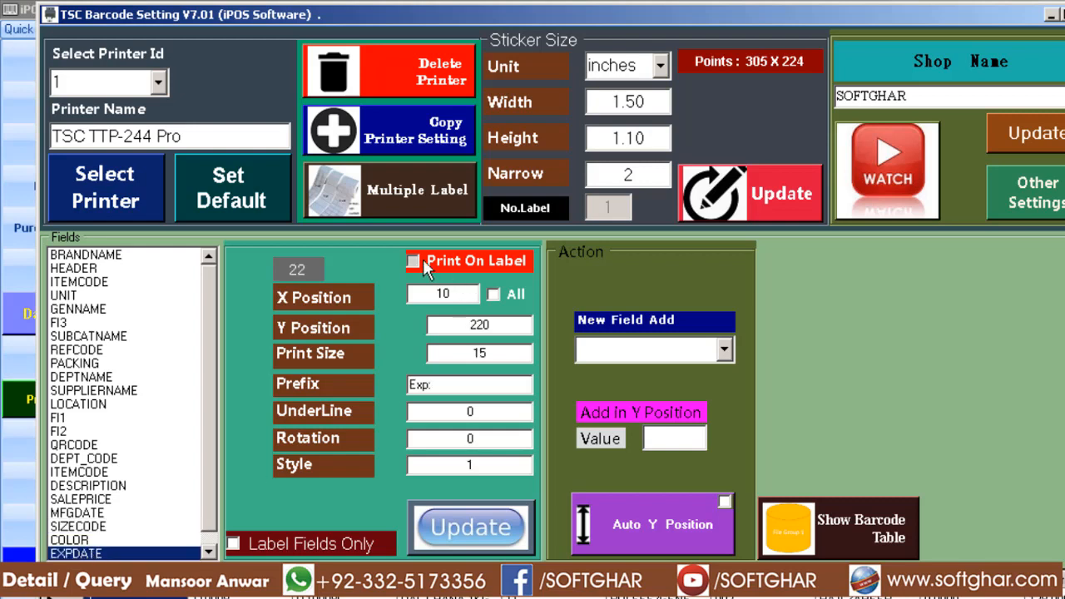
pyautogui.click(472, 539)
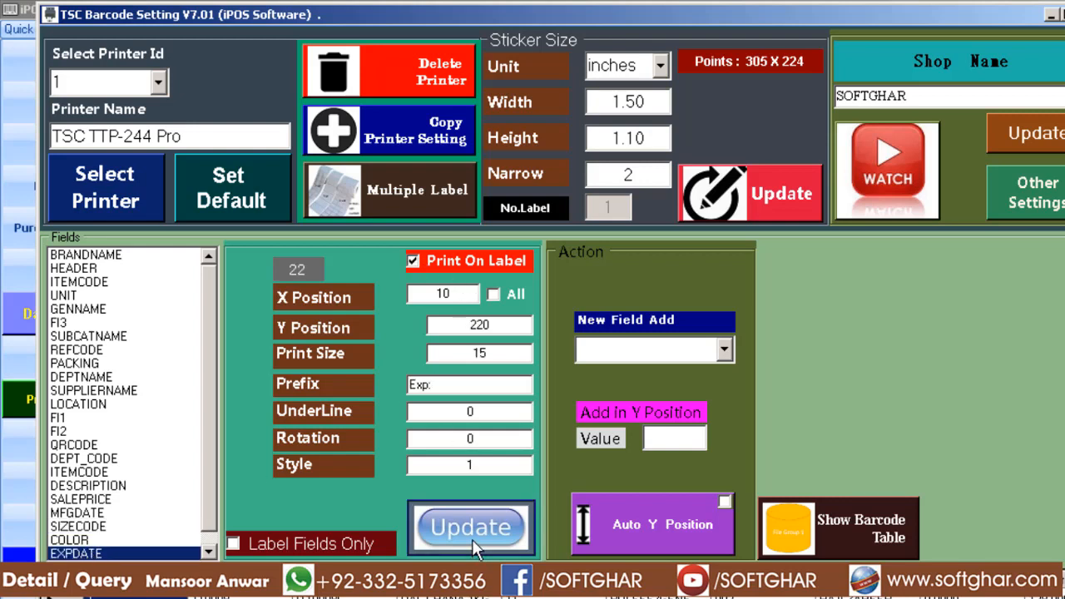
pyautogui.click(799, 451)
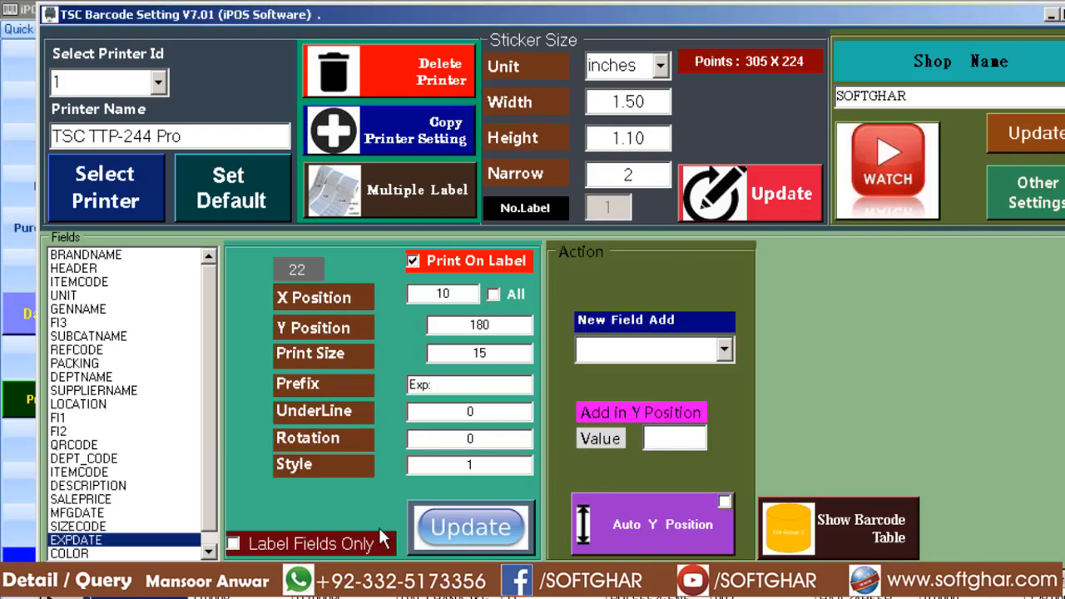
pyautogui.click(273, 551)
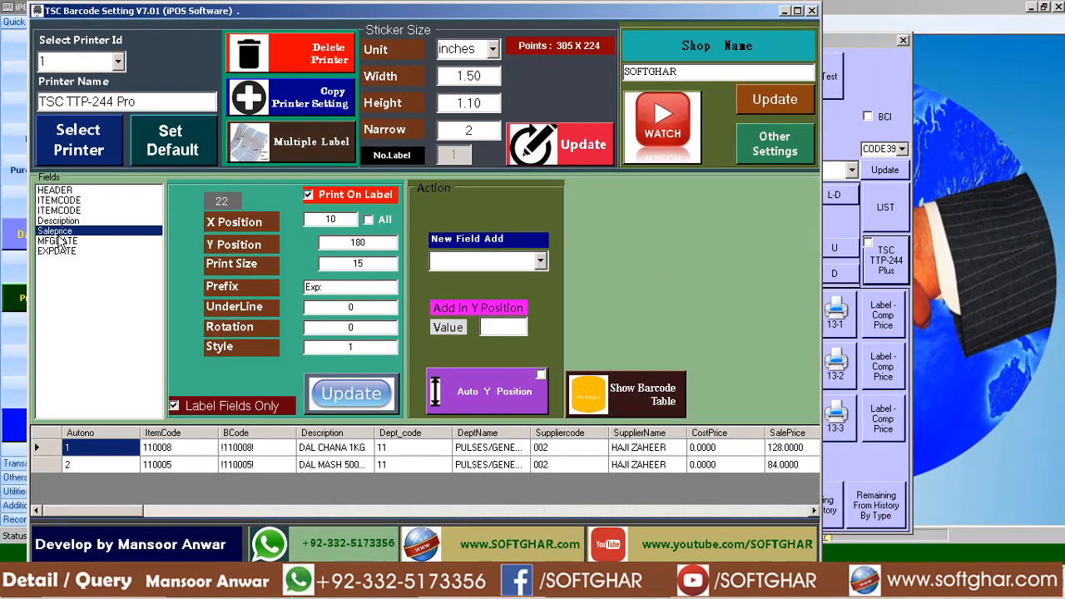
# - Compare the Y position and print size of the Saleprice field with the Y position of MFGDATE
pyautogui.click(83, 269)
pyautogui.click(60, 231)
pyautogui.click(72, 243)
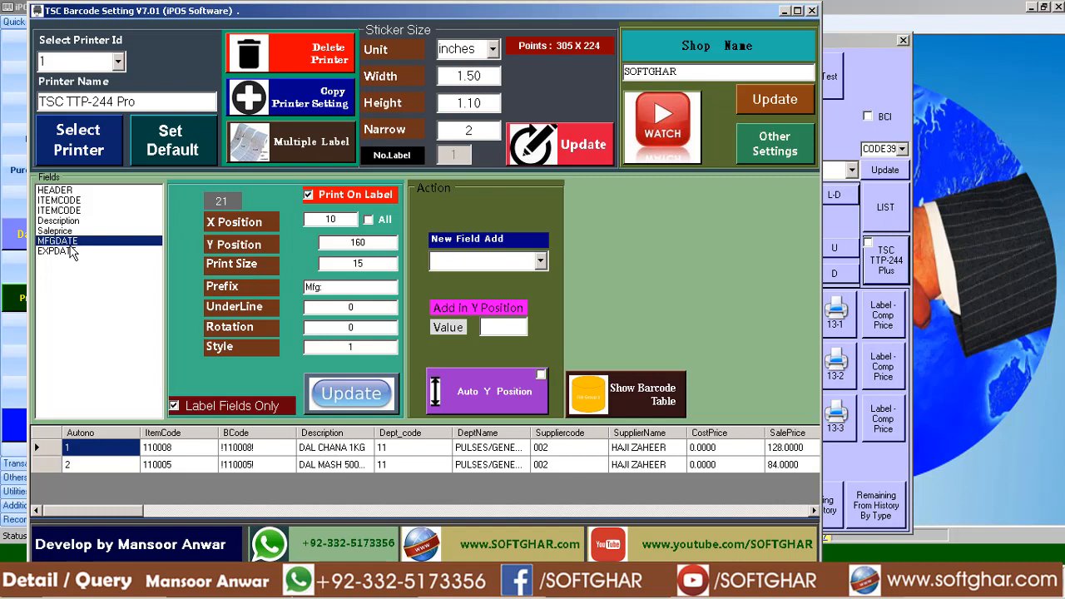
pyautogui.click(65, 231)
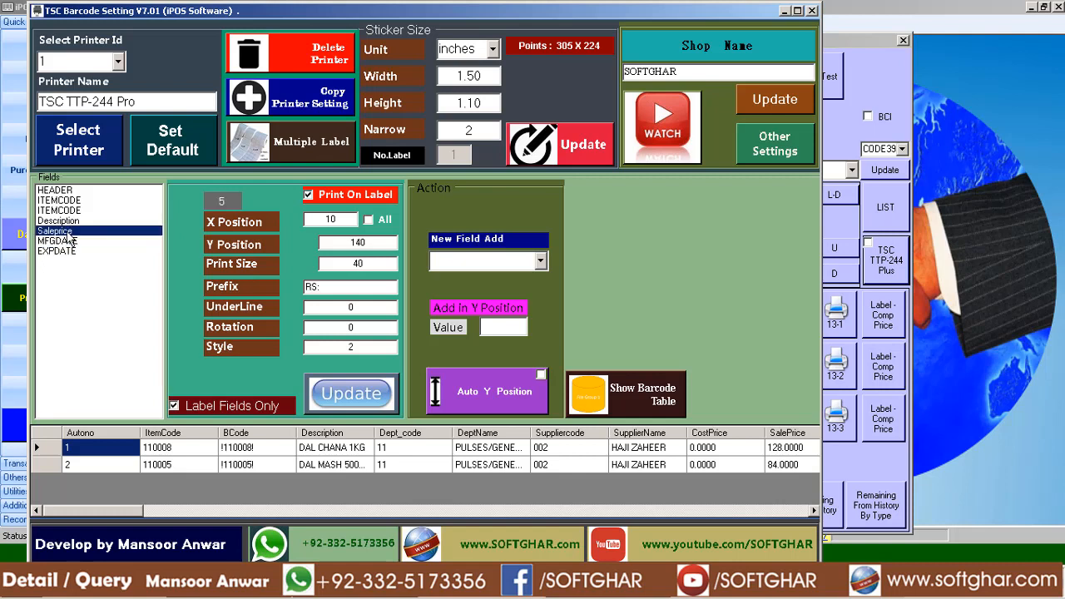
pyautogui.moveTo(343, 242); pyautogui.dragTo(418, 243)
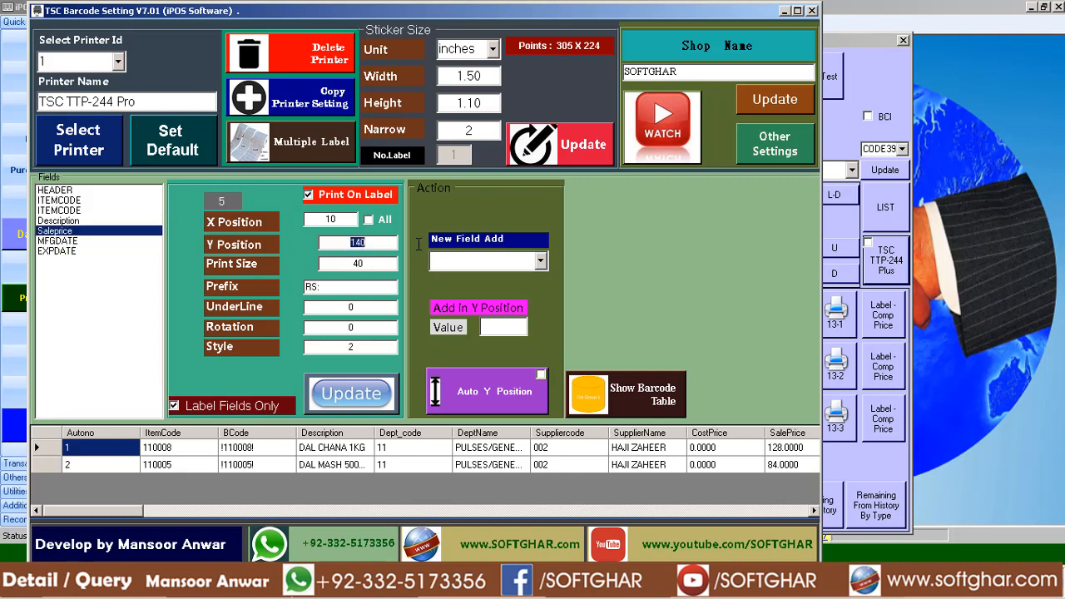
pyautogui.click(354, 264)
pyautogui.click(64, 241)
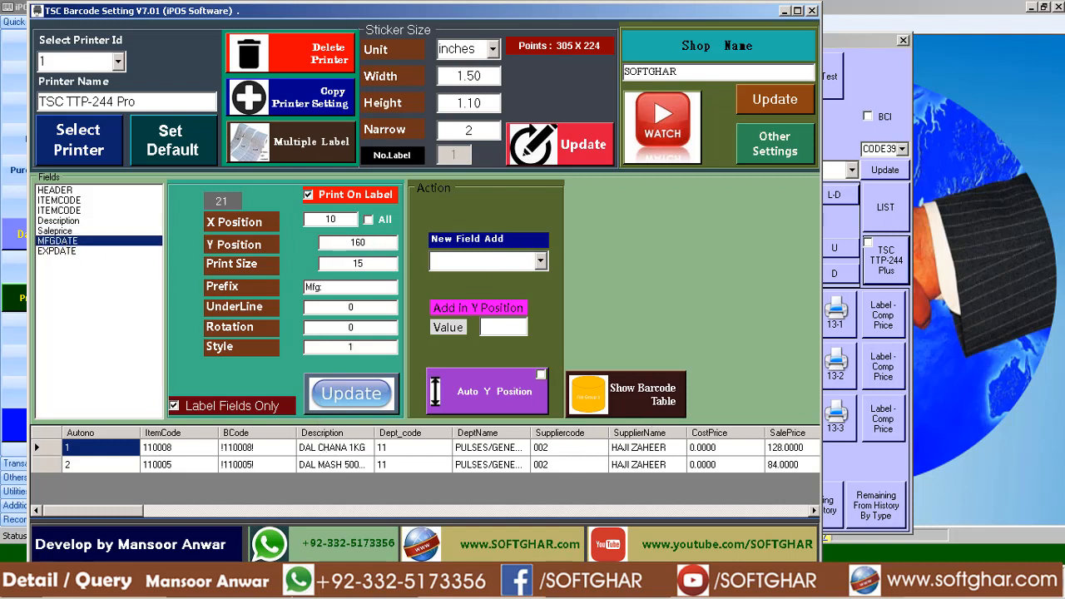
# - Reopen the barcode settings after the test print and recheck the spacing between the Saleprice and MFGDATE fields
pyautogui.press('Escape')
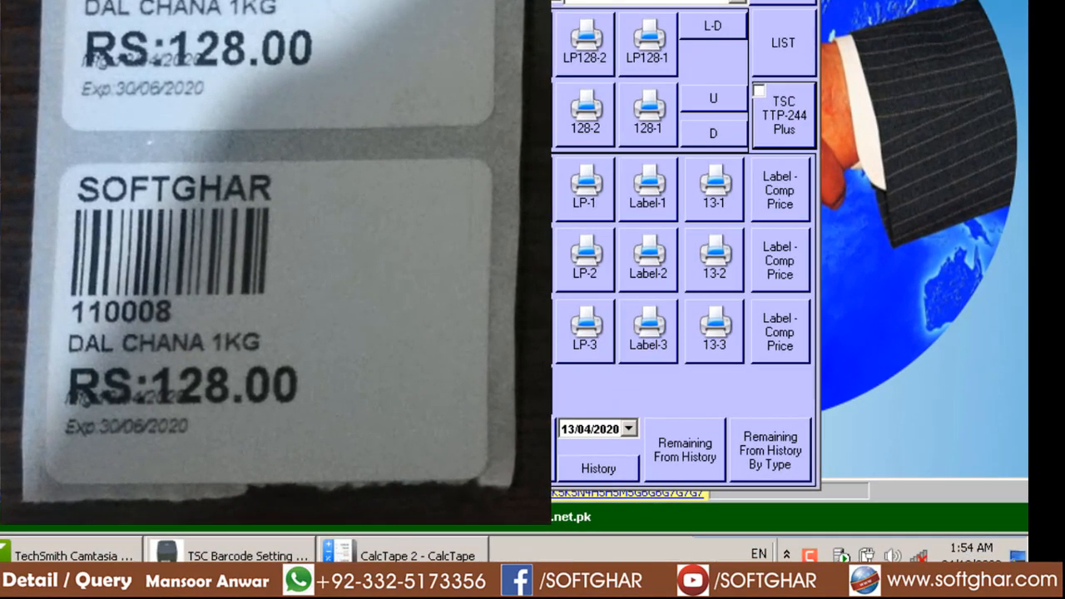
pyautogui.click(307, 558)
pyautogui.click(26, 220)
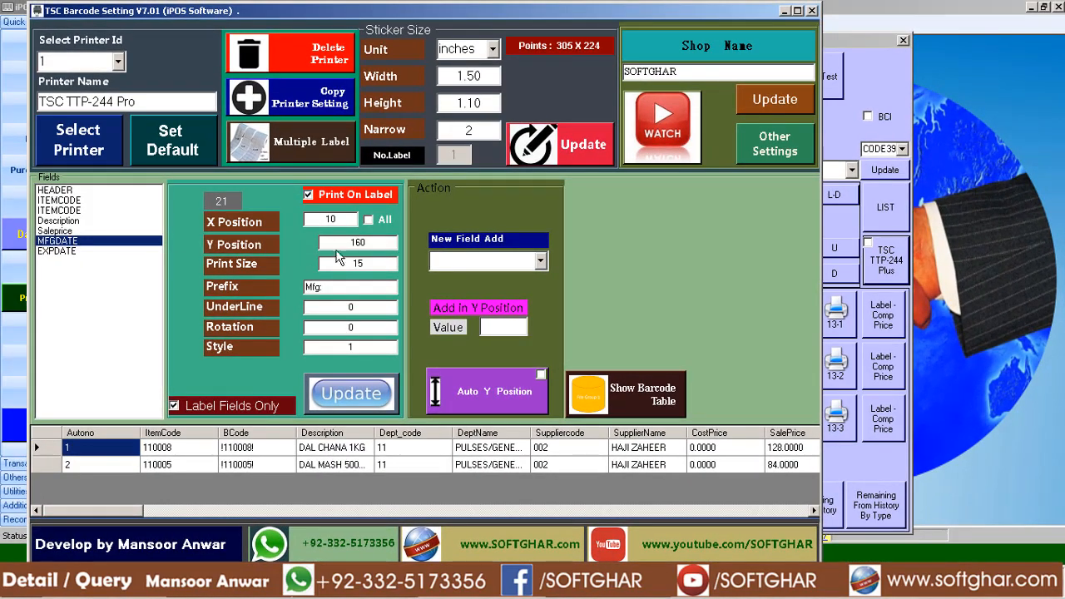
pyautogui.click(60, 230)
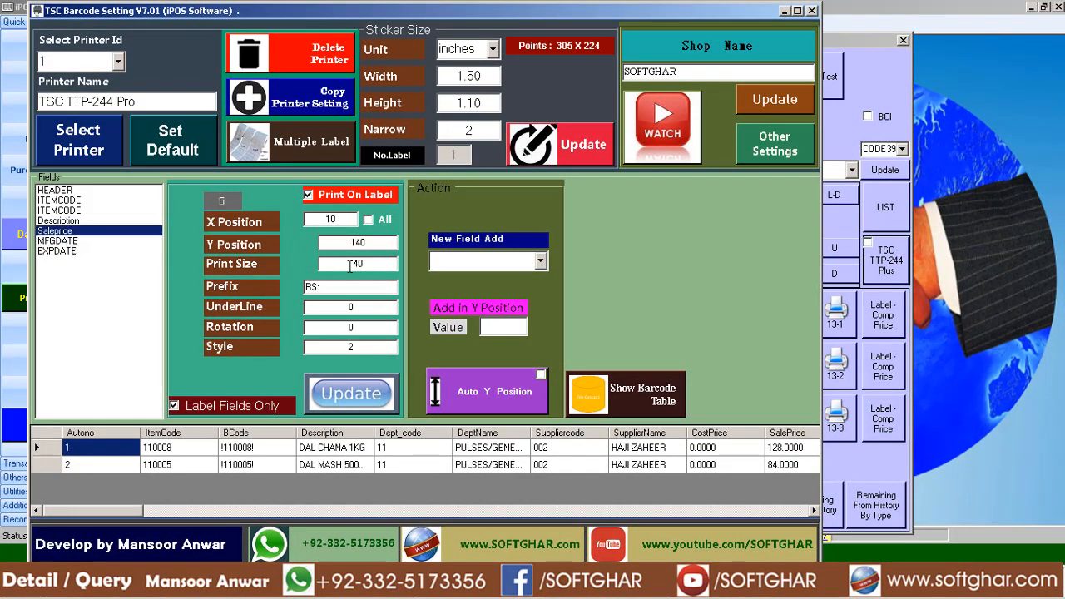
pyautogui.press('Down')
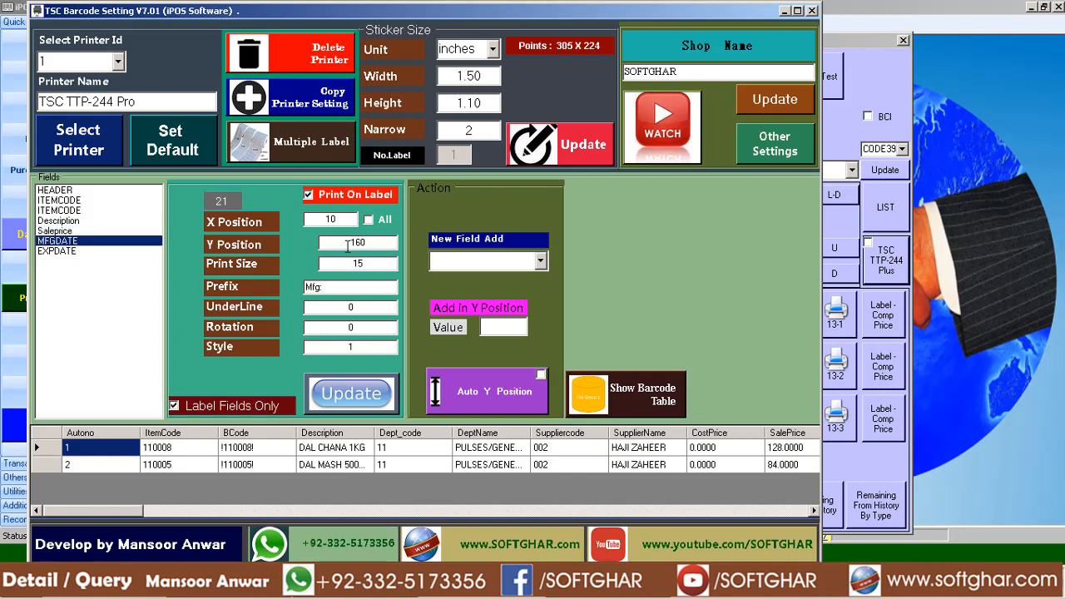
# - Recalculate the Y positions of all label fields with Auto Y Position
pyautogui.click(491, 392)
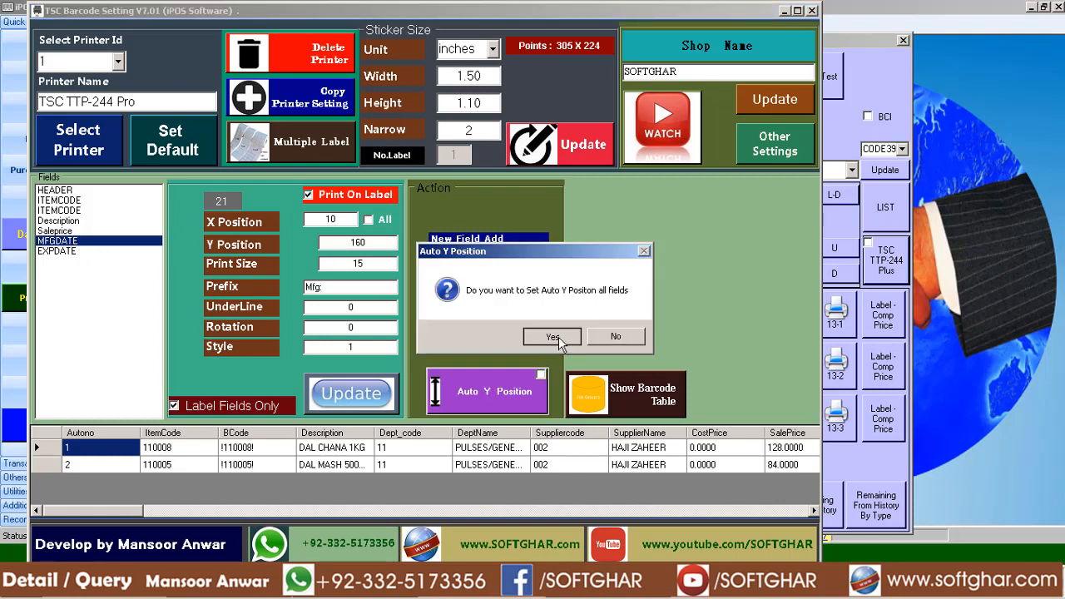
pyautogui.click(596, 339)
pyautogui.click(596, 341)
# - Check the recalculated Y positions of the Saleprice and MFGDATE fields
pyautogui.click(66, 231)
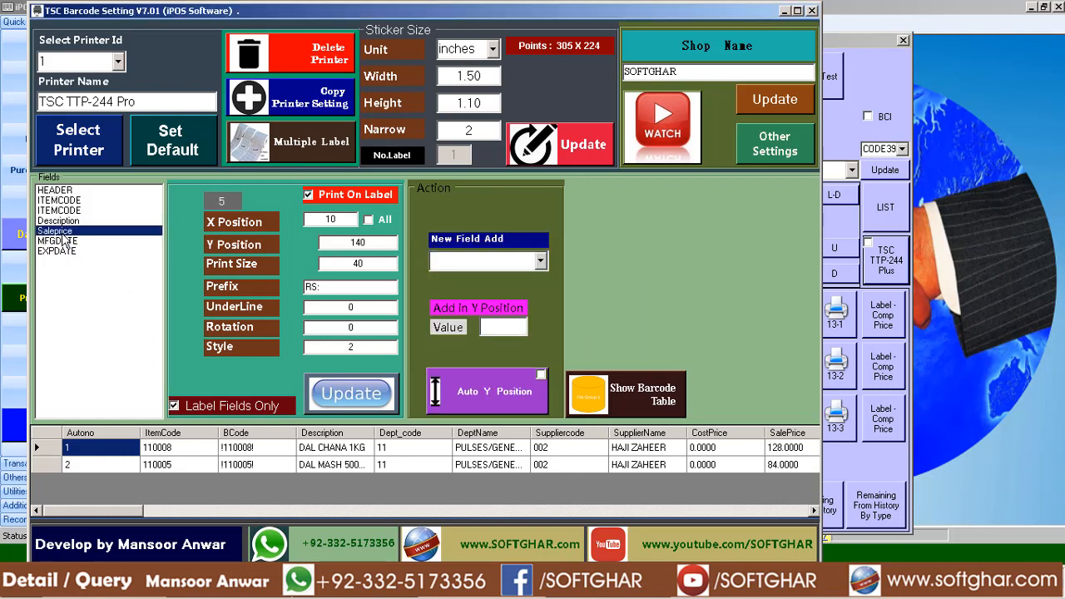
pyautogui.click(67, 240)
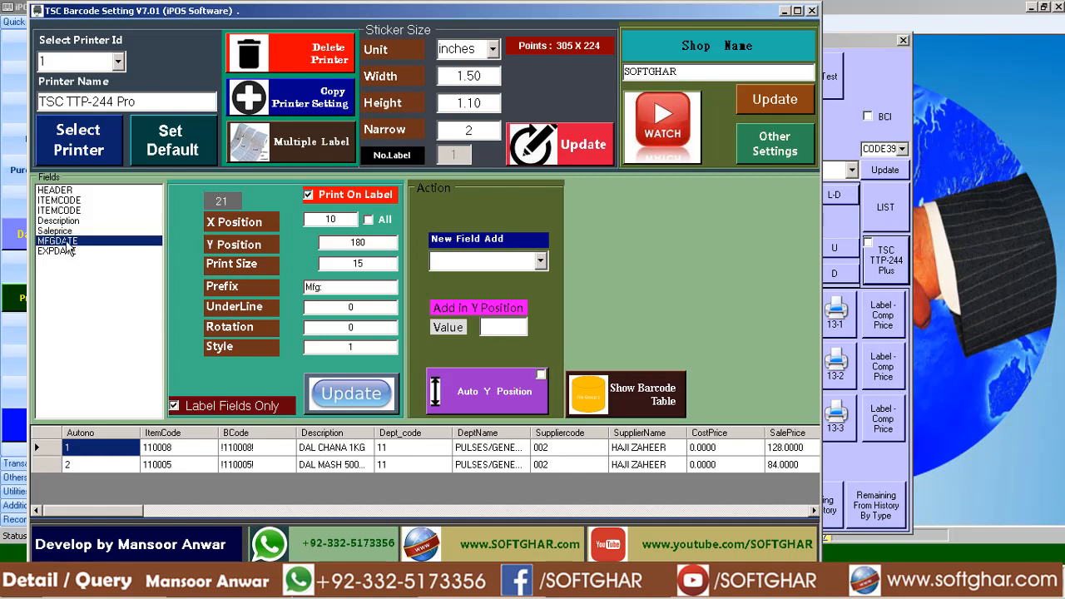
pyautogui.moveTo(345, 241); pyautogui.dragTo(383, 239)
# - Print the DAL CHANA 1KG stickers with the recalculated Y positions using the TSC option of the label printer
pyautogui.click(229, 586)
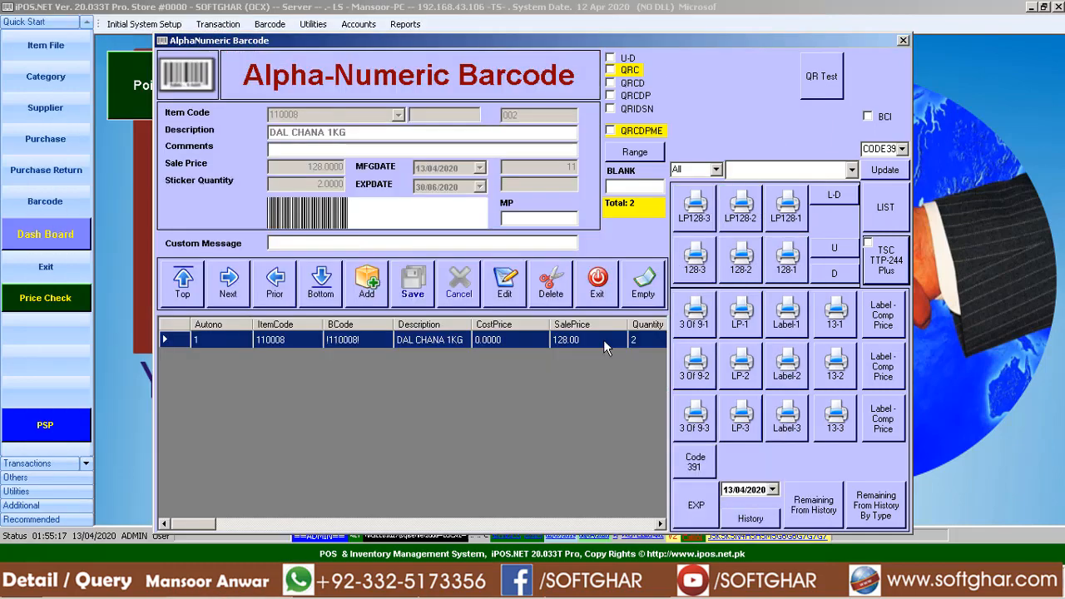
pyautogui.click(882, 265)
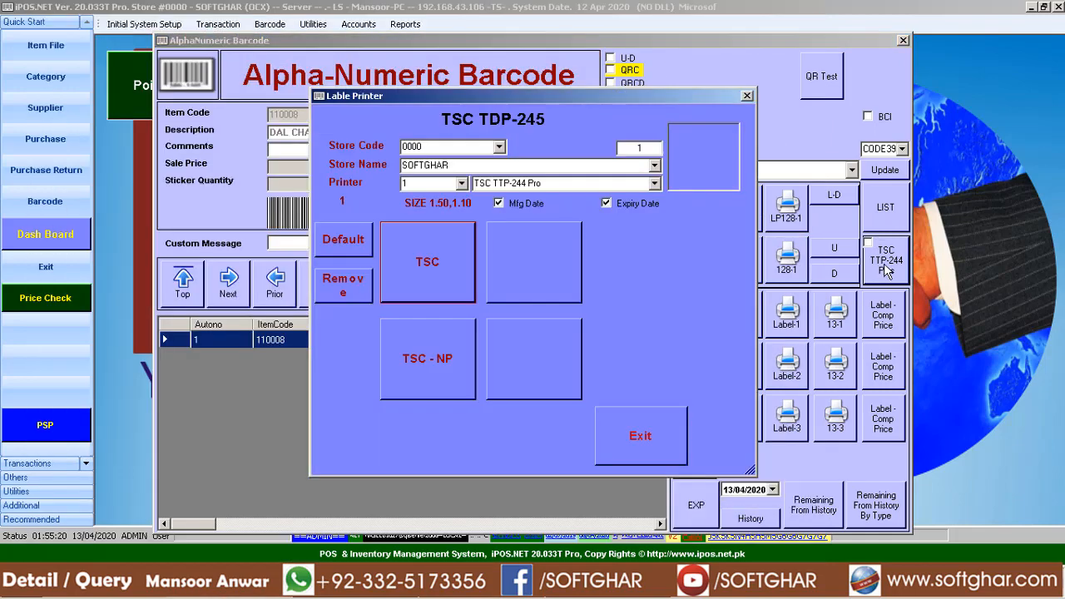
pyautogui.click(432, 246)
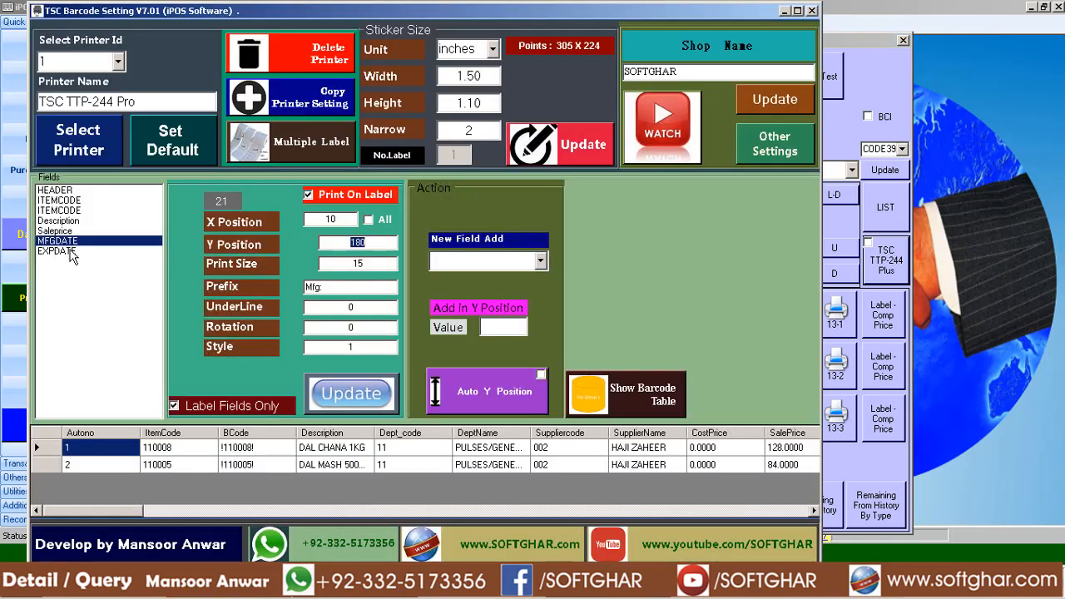
# - Go through the label fields from HEADER to EXPDATE to review their position settings
pyautogui.click(60, 252)
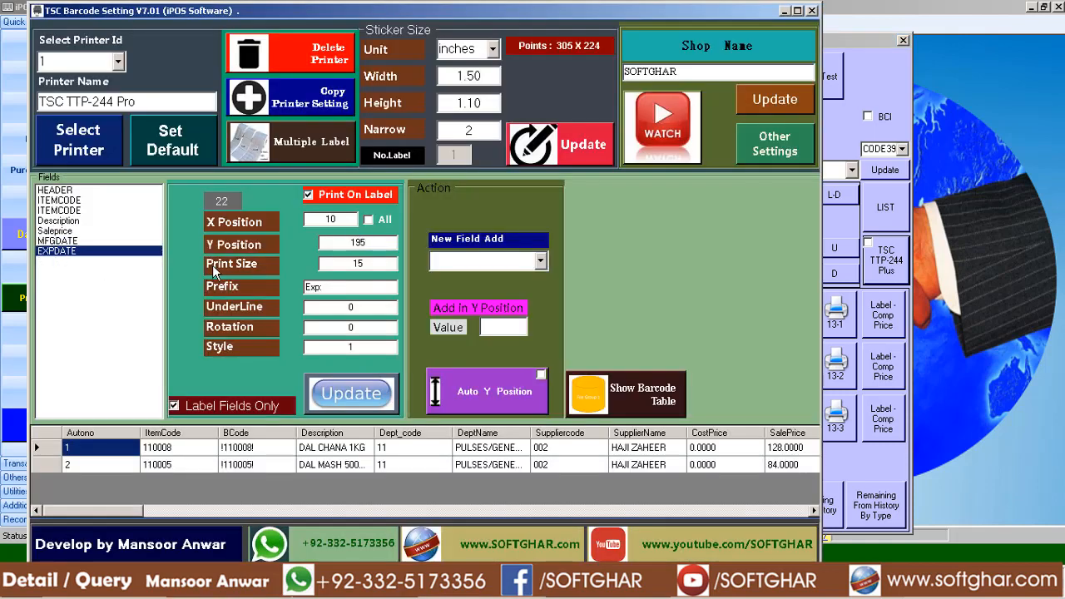
pyautogui.click(67, 191)
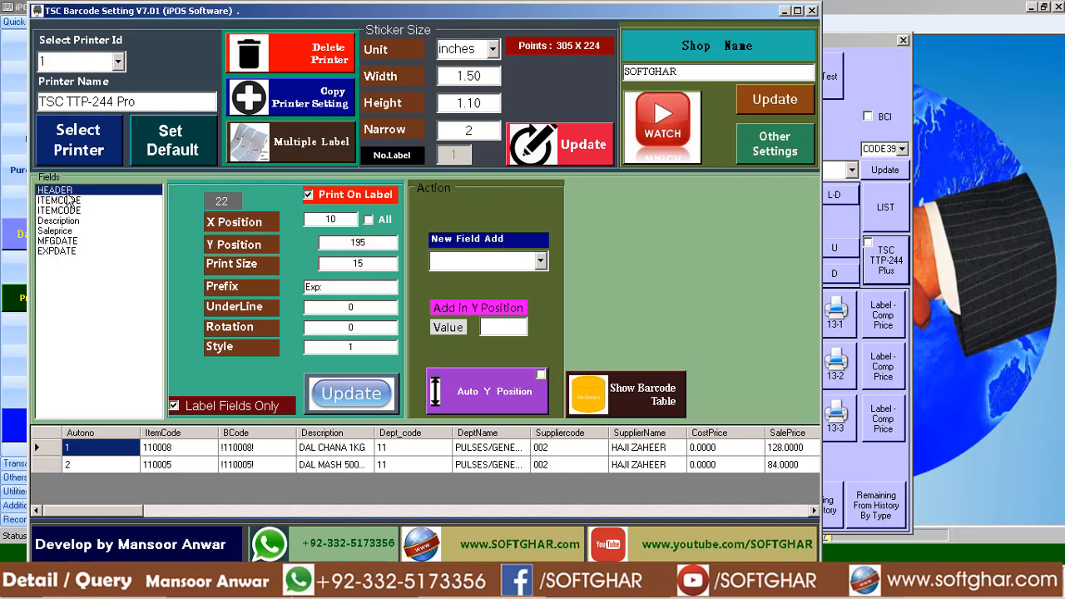
pyautogui.click(63, 201)
pyautogui.click(63, 211)
pyautogui.click(57, 232)
pyautogui.click(58, 240)
pyautogui.click(60, 251)
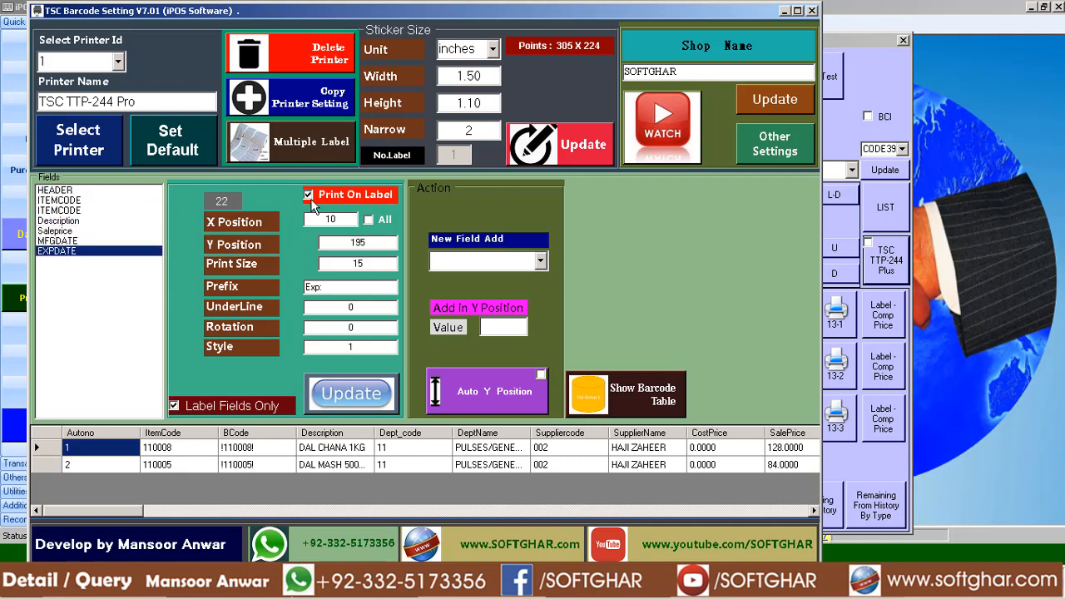
# - Set the X position to 20 for all label fields and save the change
pyautogui.press('Tab')
pyautogui.write('20')
pyautogui.click(367, 221)
pyautogui.click(353, 395)
pyautogui.click(588, 338)
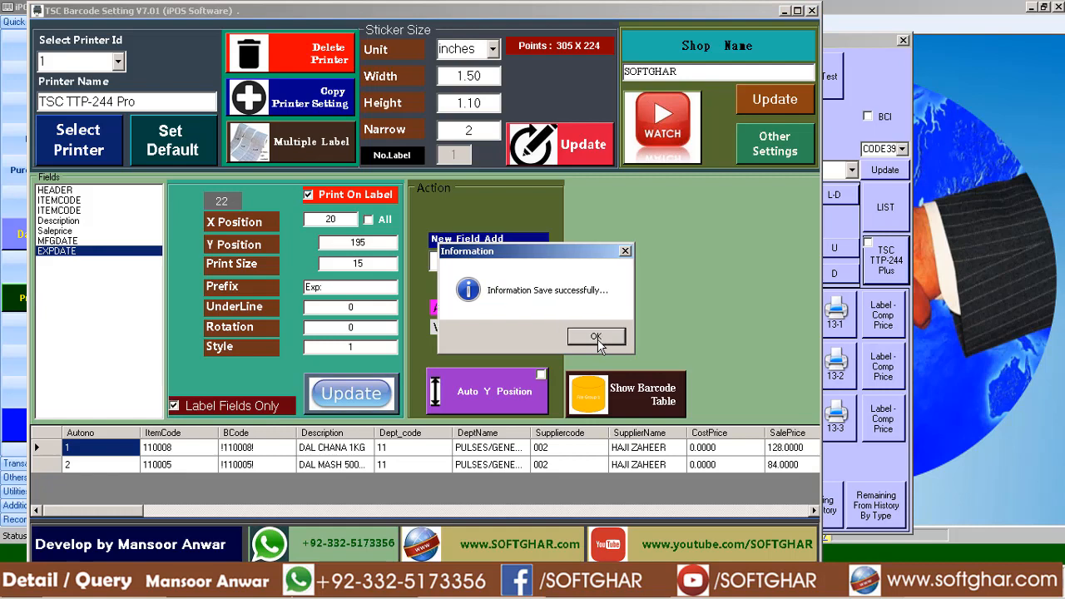
pyautogui.click(597, 339)
# - Print the DAL CHANA 1KG stickers with the new X position using the TSC option
pyautogui.press('Escape')
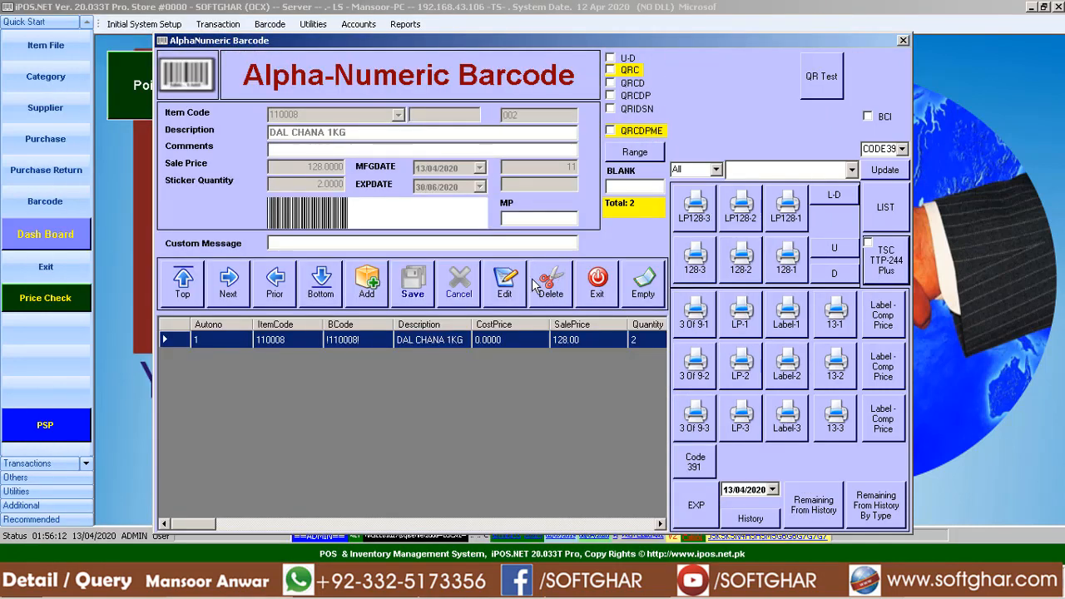
pyautogui.press('Return')
pyautogui.click(422, 276)
# - Bring back the barcode settings and check the X position of the MFGDATE field
pyautogui.click(235, 589)
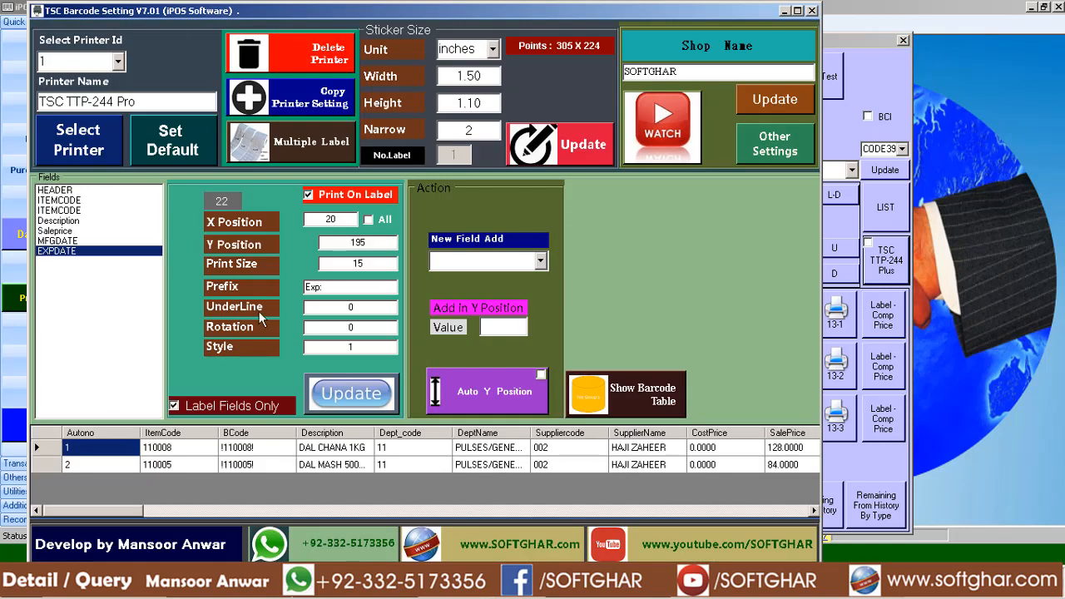
pyautogui.click(57, 241)
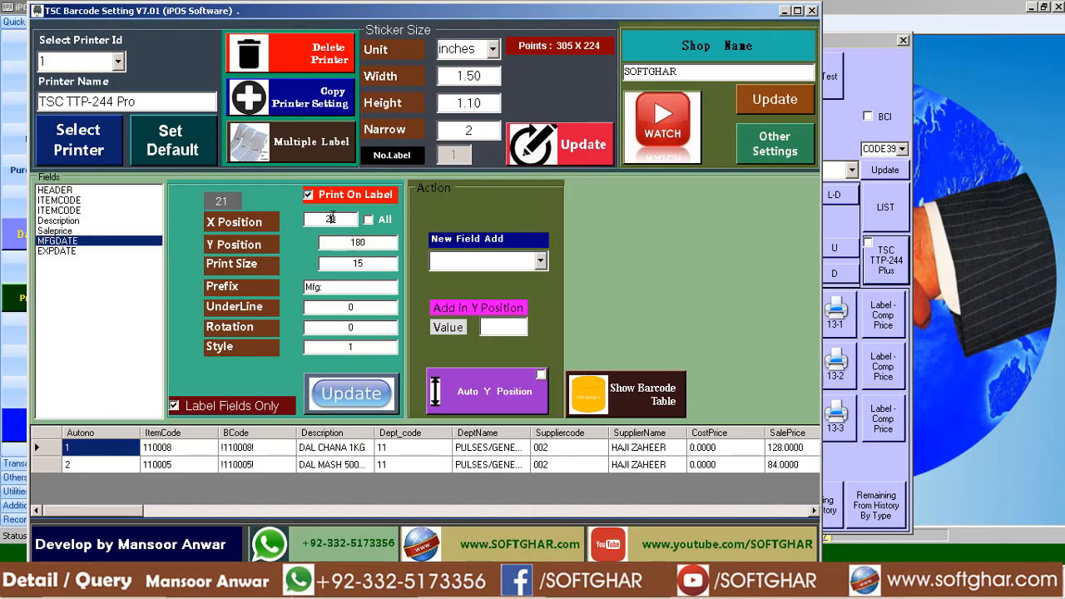
# - Set the X position to 10 for all label fields, starting from HEADER, and save the change
pyautogui.click(49, 250)
pyautogui.click(62, 194)
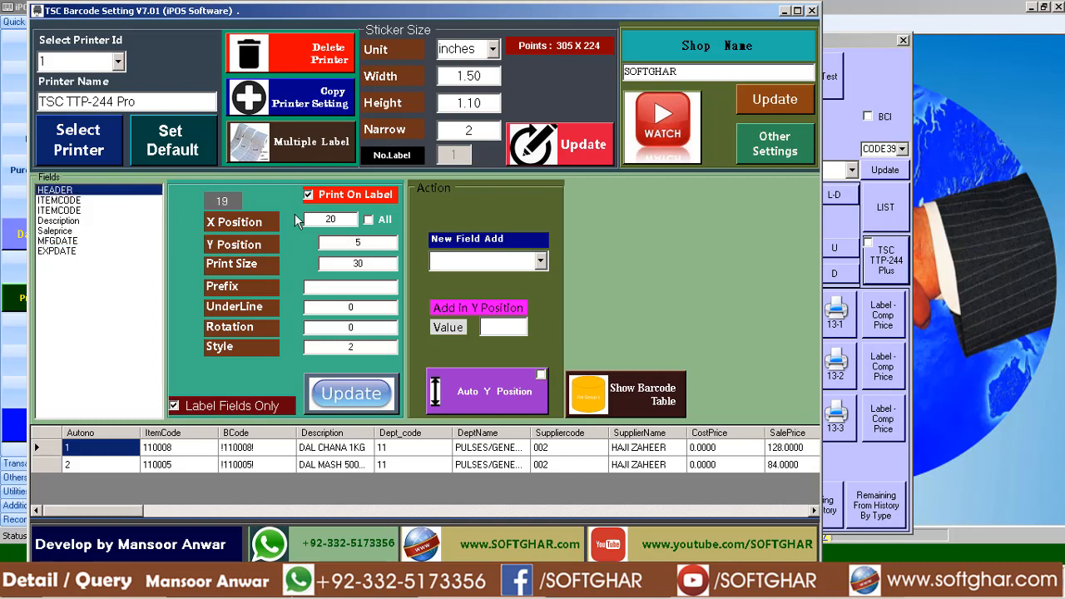
pyautogui.write('10')
pyautogui.click(388, 222)
pyautogui.click(362, 392)
pyautogui.click(591, 336)
pyautogui.click(593, 337)
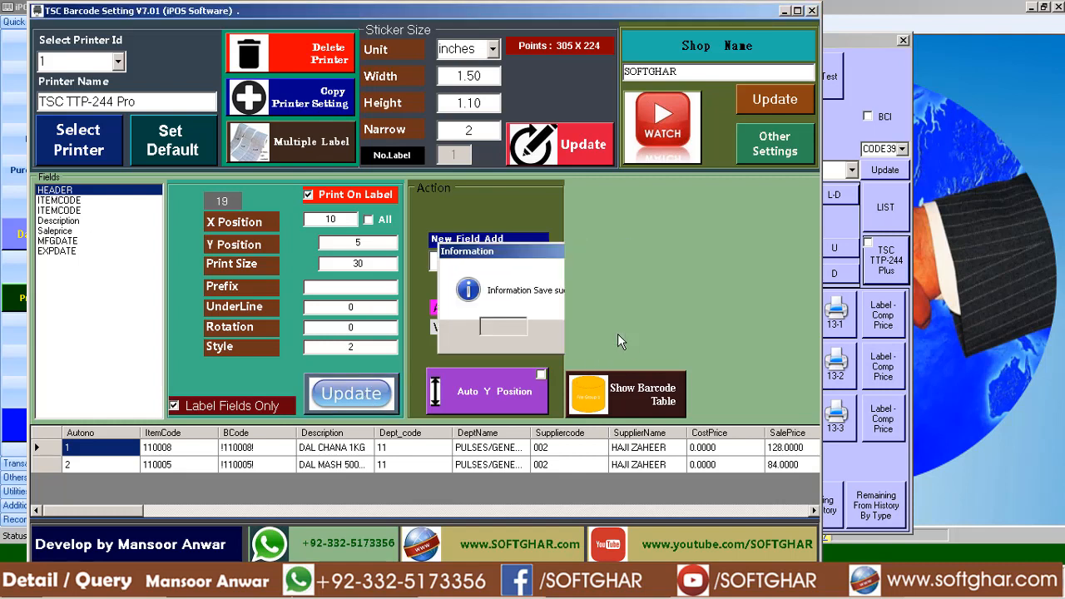
# - Set the X position of the EXPDATE field to 150 and save it
pyautogui.click(60, 251)
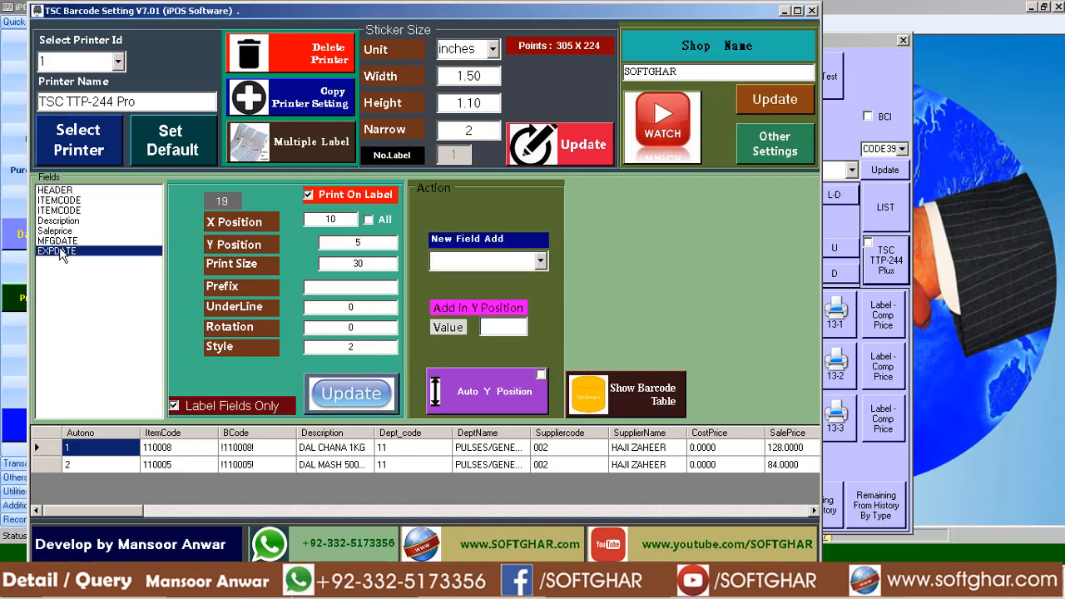
pyautogui.doubleClick(330, 219)
pyautogui.write('1')
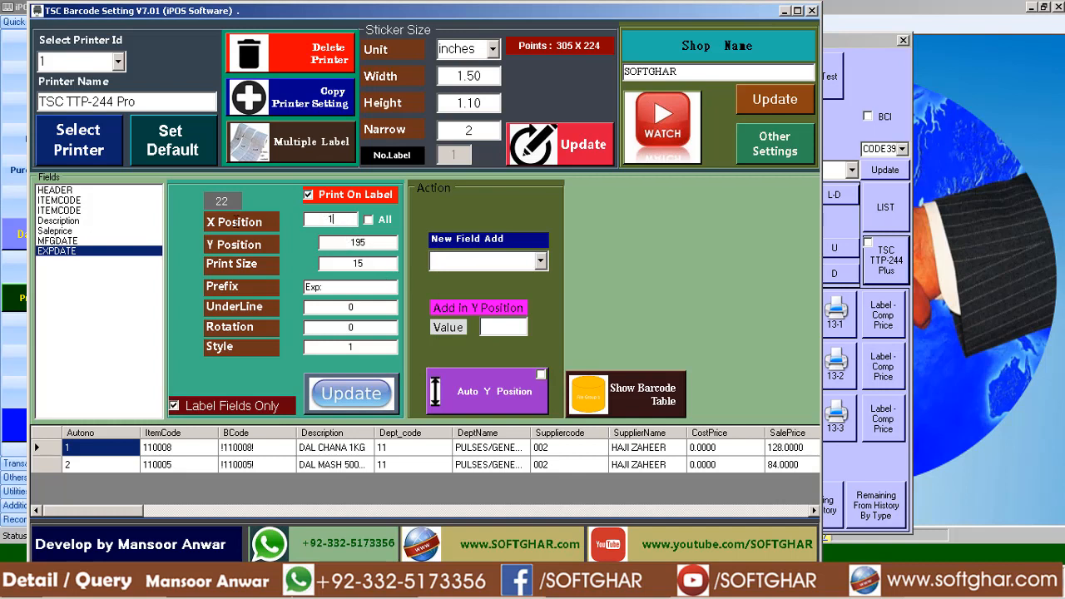
pyautogui.write('50')
pyautogui.click(361, 403)
pyautogui.click(606, 338)
# - Check the Y position of MFGDATE, set the EXPDATE field's Y position to 180, and save it
pyautogui.click(63, 242)
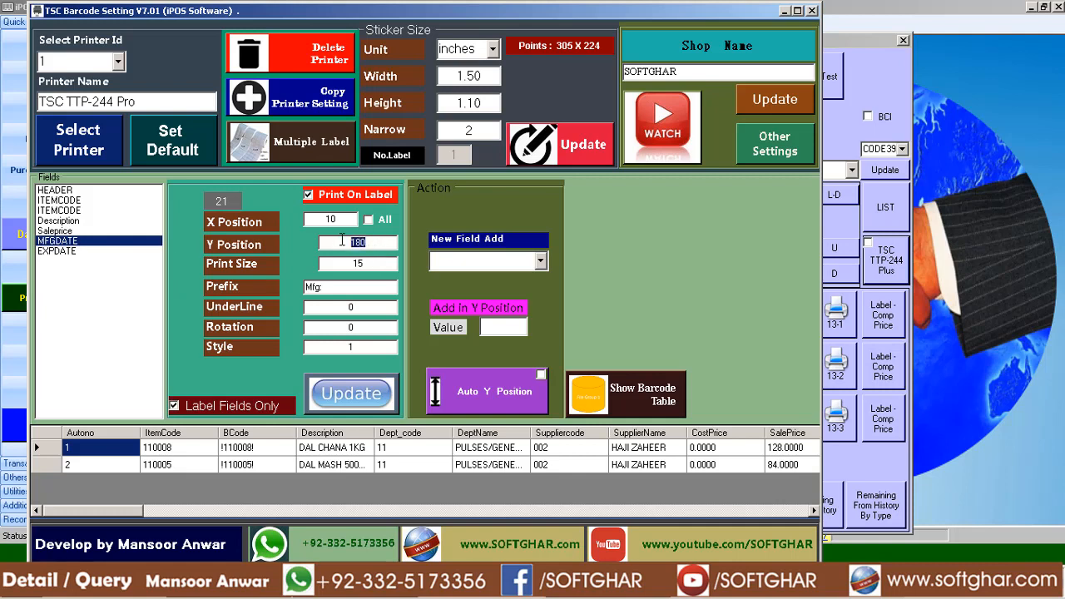
pyautogui.click(55, 250)
pyautogui.doubleClick(380, 242)
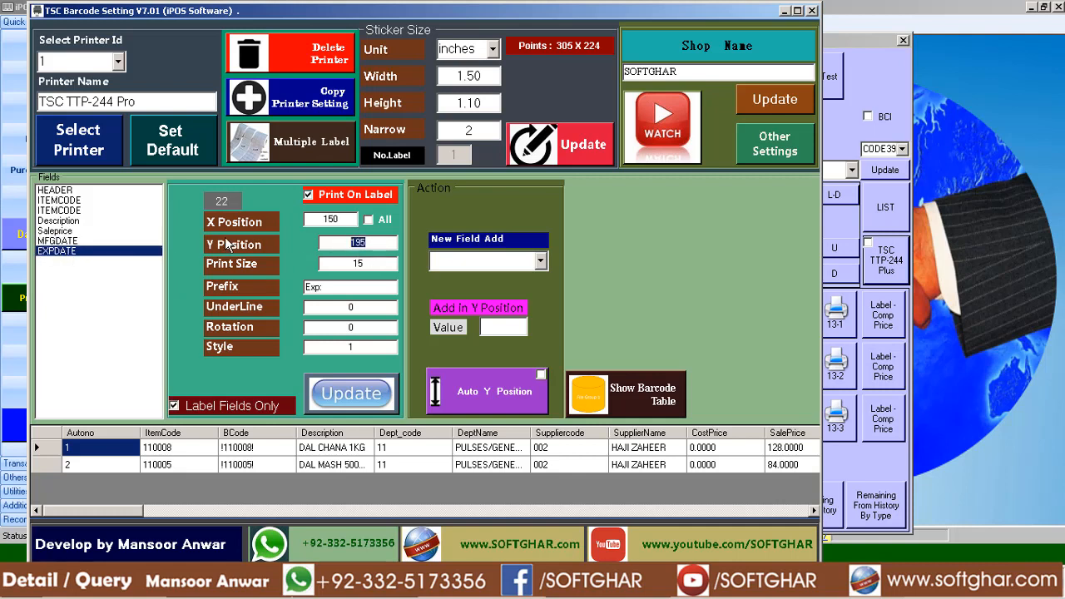
pyautogui.write('180')
pyautogui.click(351, 403)
pyautogui.click(596, 337)
# - Switch to iPOS.NET, print the DAL CHANA 1KG stickers with the TSC option, and return to the TSC barcode settings
pyautogui.click(278, 586)
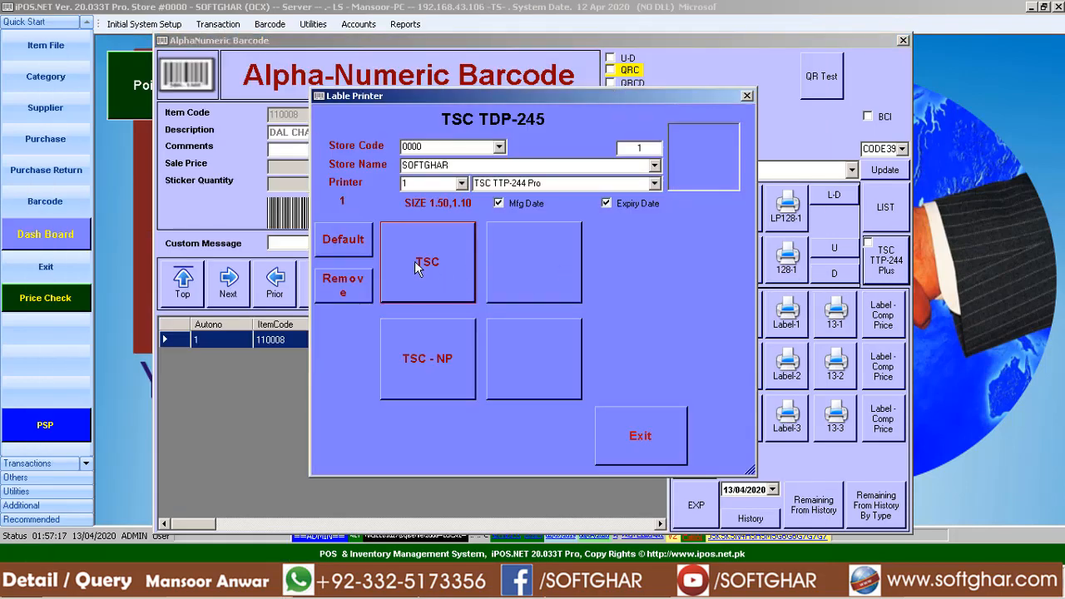
pyautogui.click(416, 268)
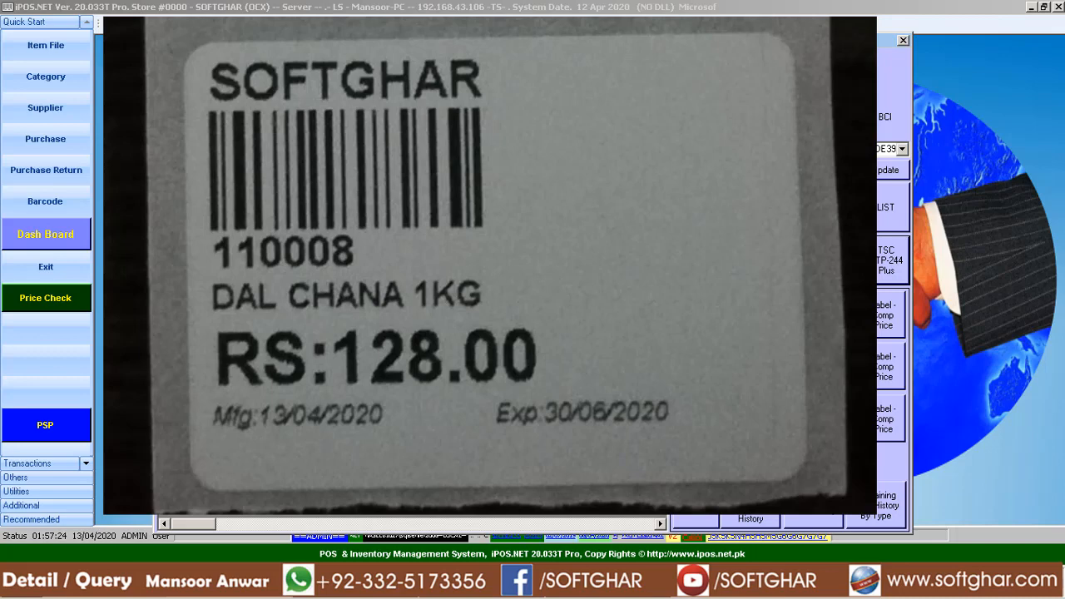
pyautogui.click(535, 585)
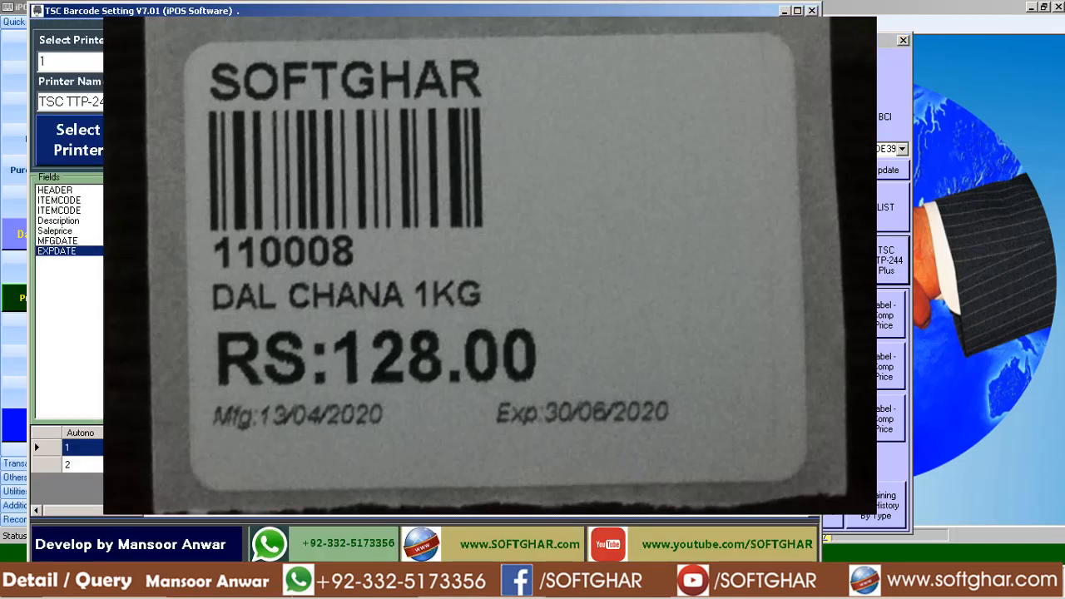
# - Set the print size of the MFGDATE field to 20 and save it
pyautogui.click(83, 242)
pyautogui.doubleClick(369, 263)
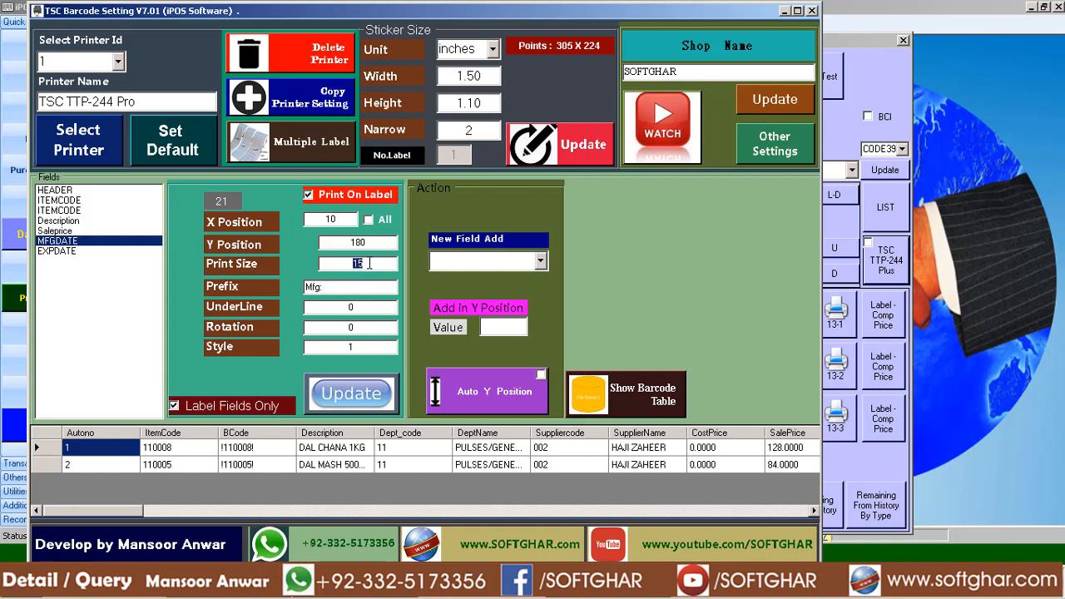
pyautogui.write('20')
pyautogui.click(351, 394)
pyautogui.click(618, 341)
# - Apply the automatic Y position to all fields and check the positions of MFGDATE and Saleprice
pyautogui.click(492, 388)
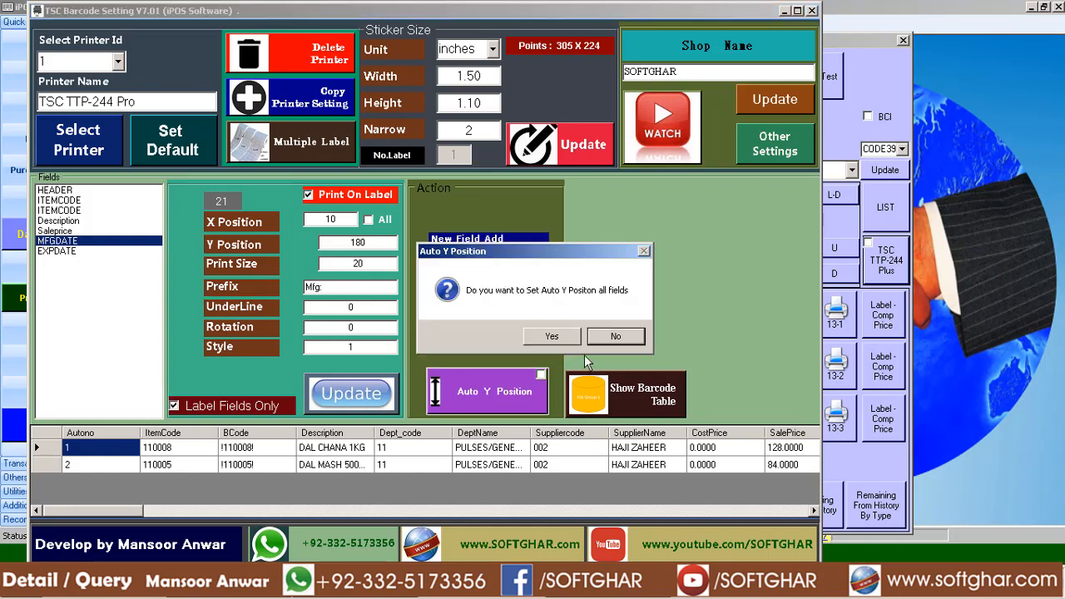
pyautogui.click(550, 335)
pyautogui.click(604, 335)
pyautogui.click(58, 241)
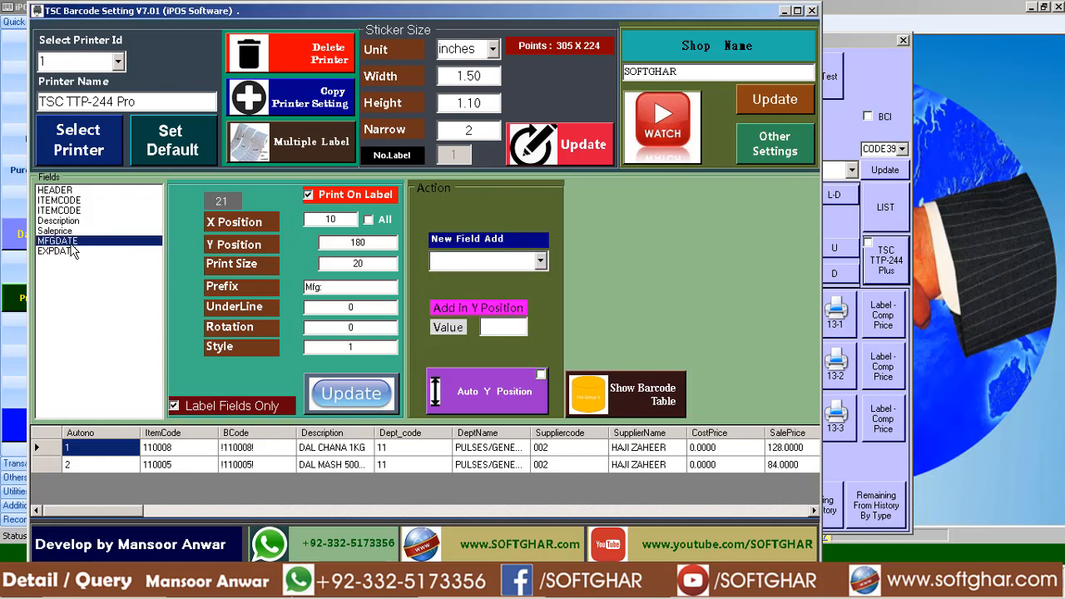
pyautogui.click(66, 232)
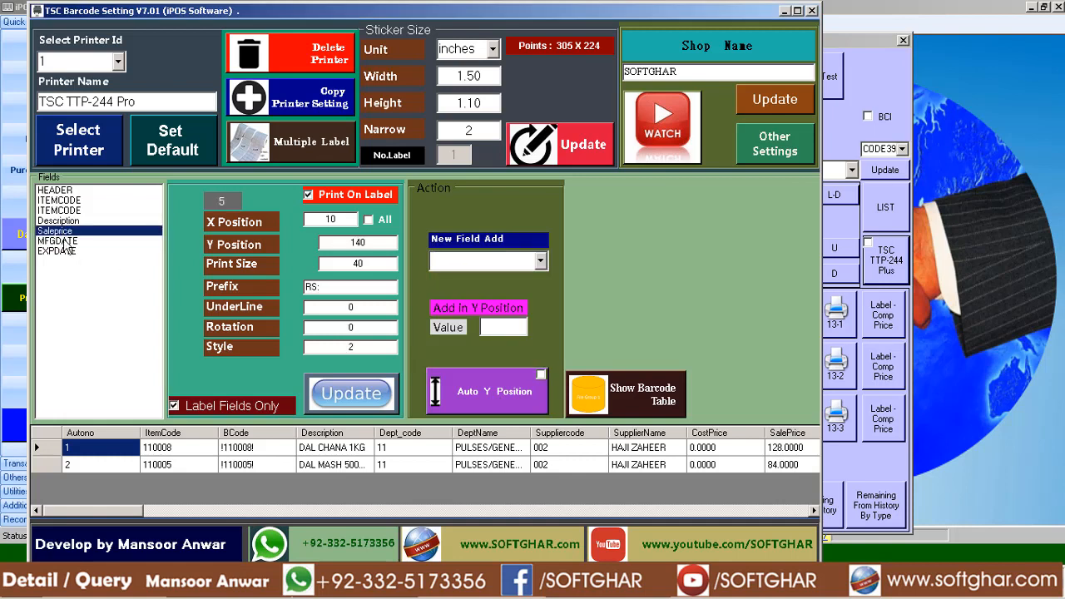
pyautogui.click(65, 242)
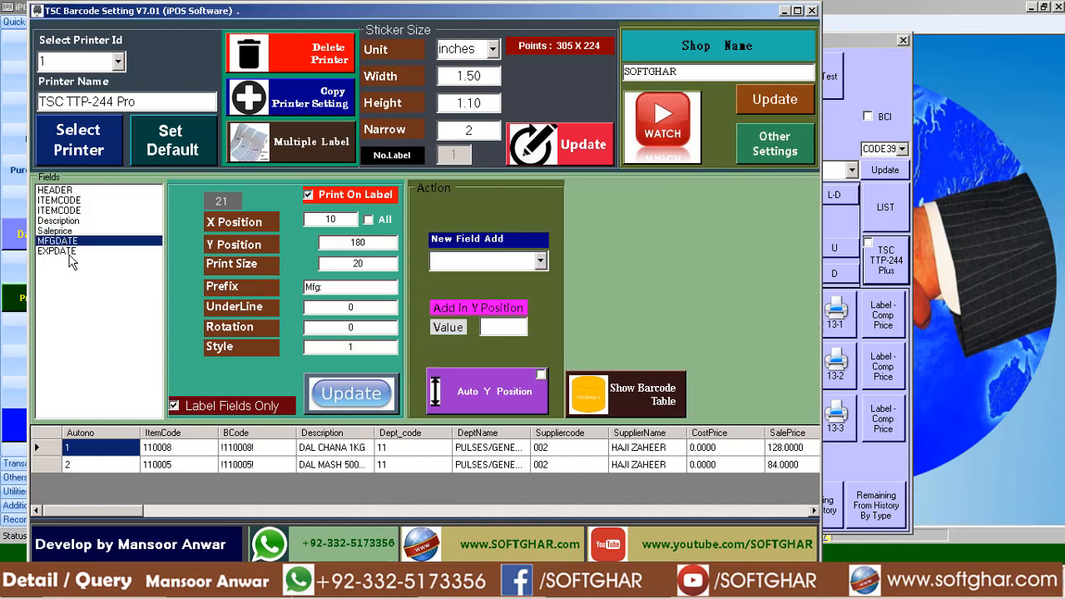
# - Set the print size of the EXPDATE field to 20 and save it
pyautogui.click(69, 254)
pyautogui.moveTo(371, 265); pyautogui.dragTo(144, 261)
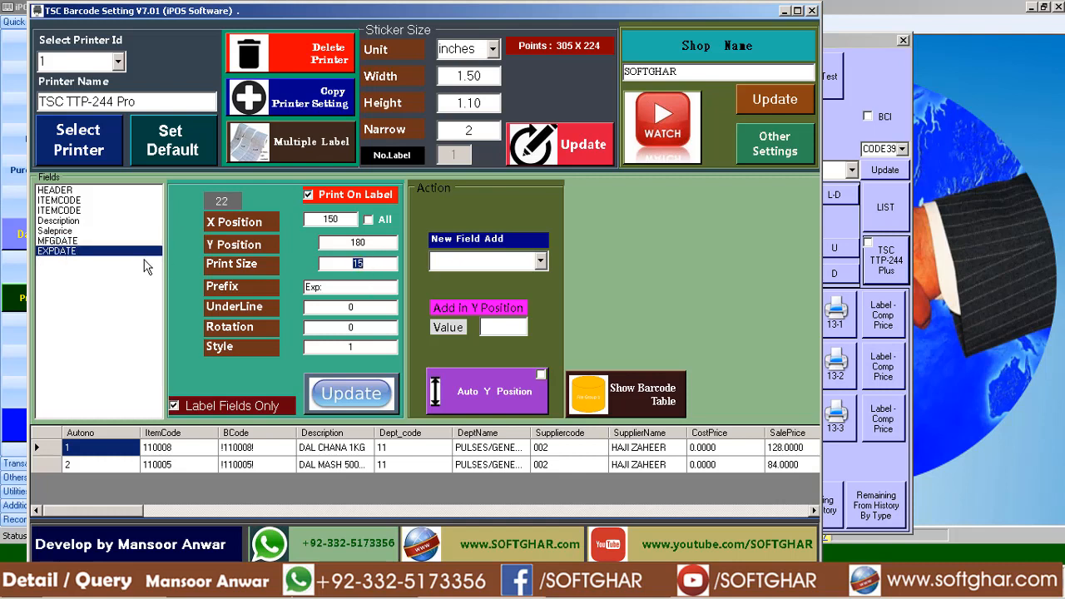
pyautogui.write('20')
pyautogui.moveTo(345, 285); pyautogui.dragTo(294, 286)
pyautogui.click(353, 392)
pyautogui.click(593, 337)
# - Print the DAL CHANA 1KG stickers with the enlarged date fields using the TSC option in iPOS.NET
pyautogui.click(938, 284)
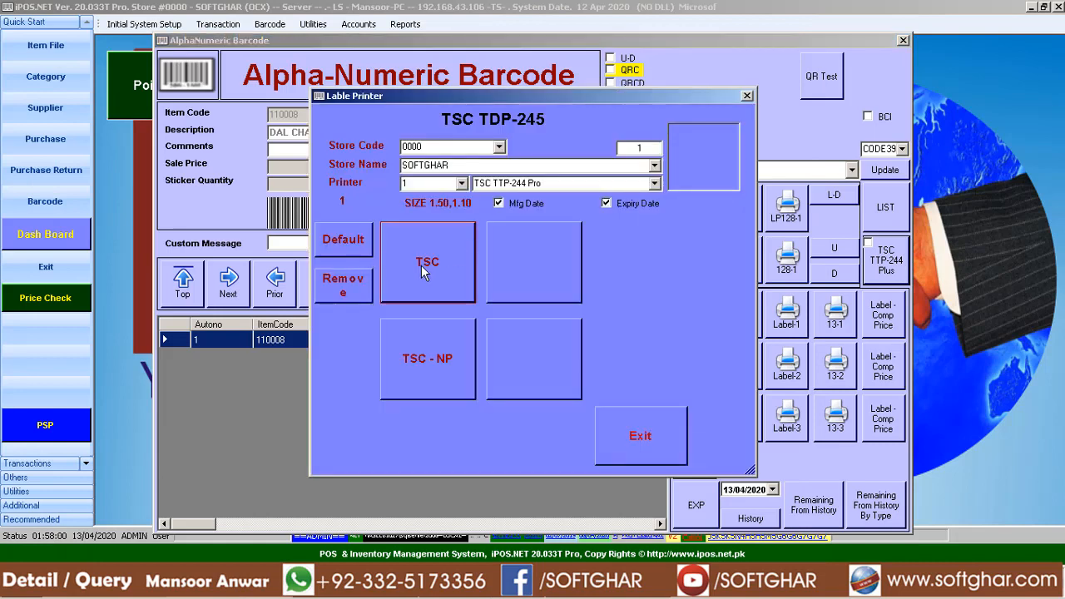
pyautogui.click(422, 266)
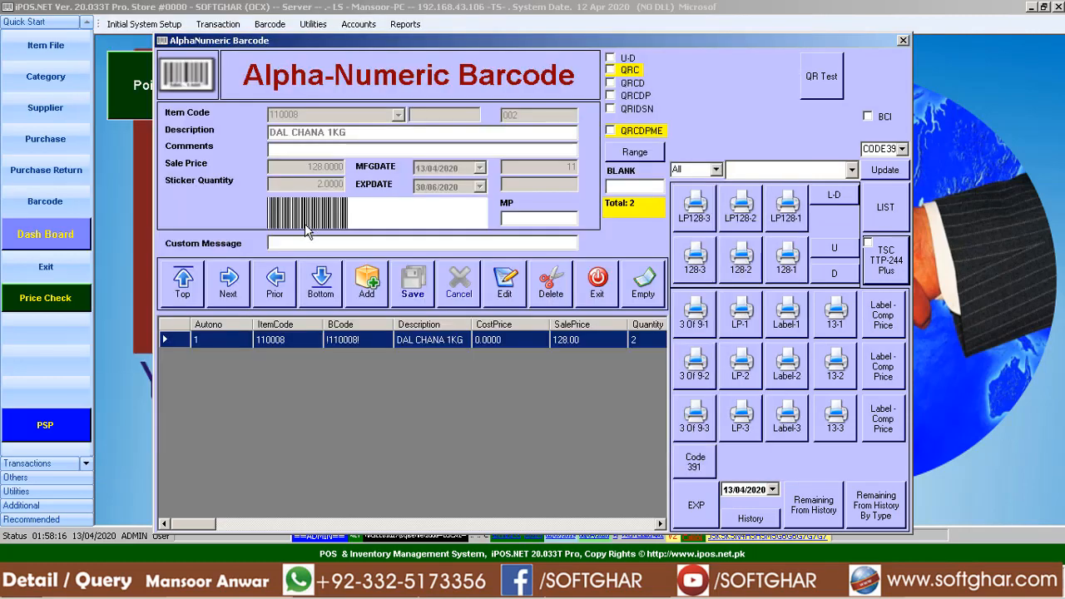
pyautogui.click(229, 586)
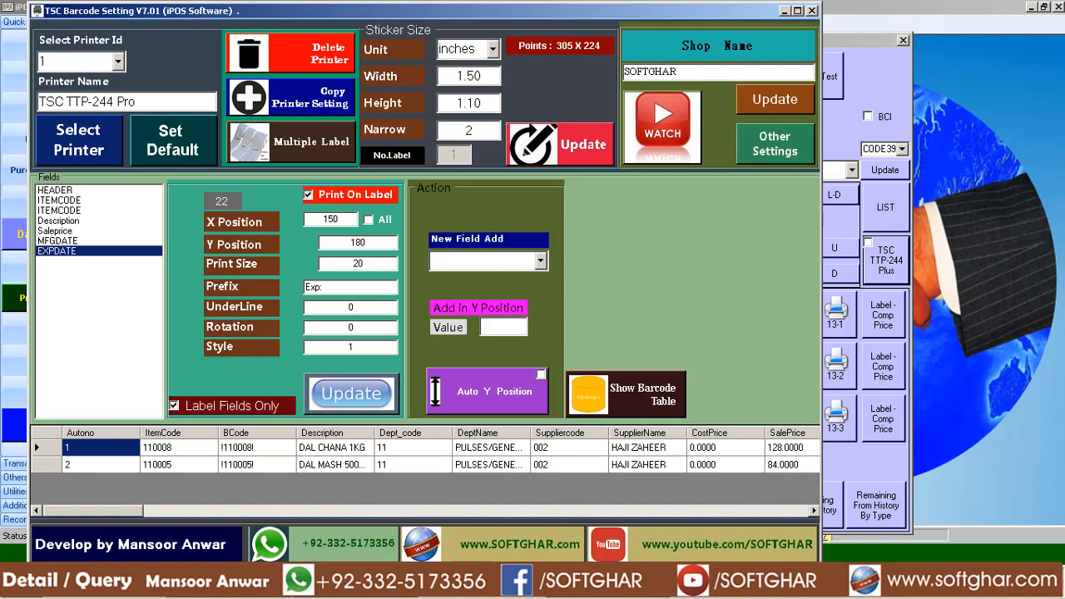
pyautogui.click(471, 586)
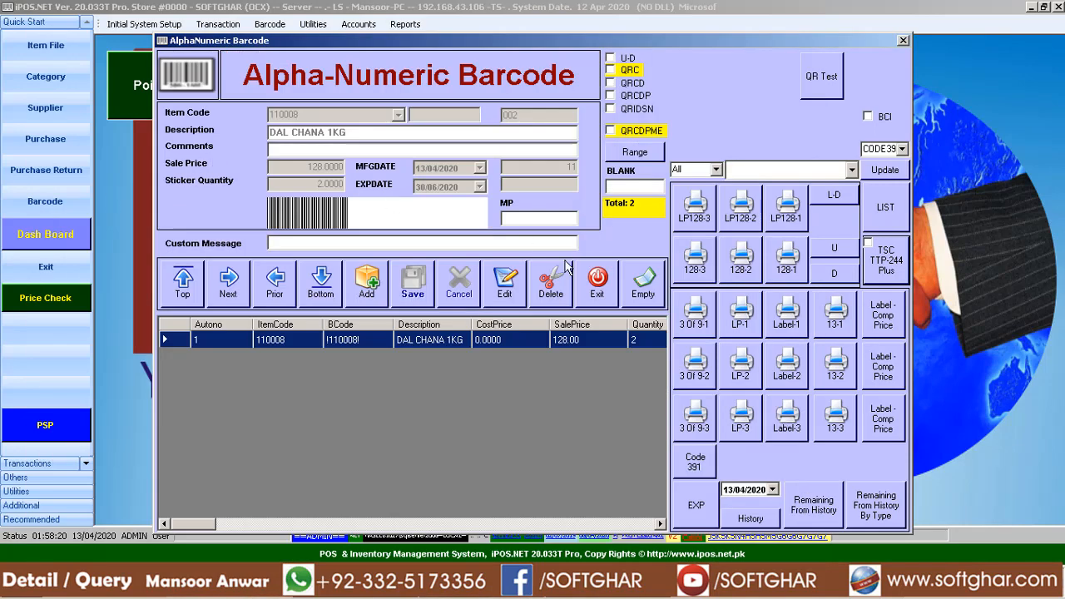
# - Close the barcode screen, open the item file, and find DAL CHANA 1KG by searching descriptions for "dal ch"
pyautogui.click(593, 288)
pyautogui.click(46, 45)
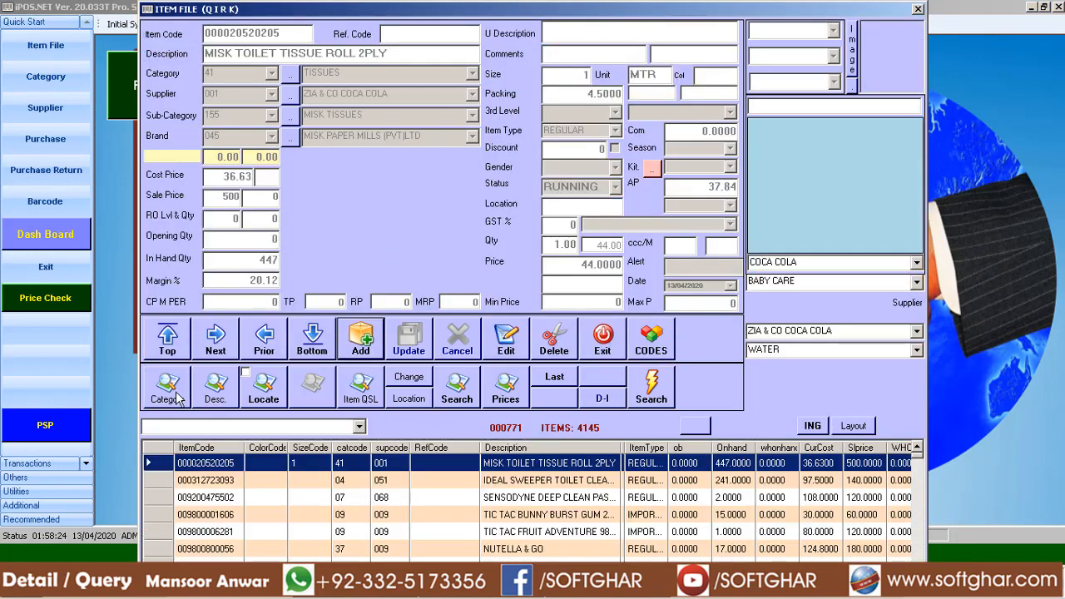
pyautogui.click(219, 399)
pyautogui.write('da')
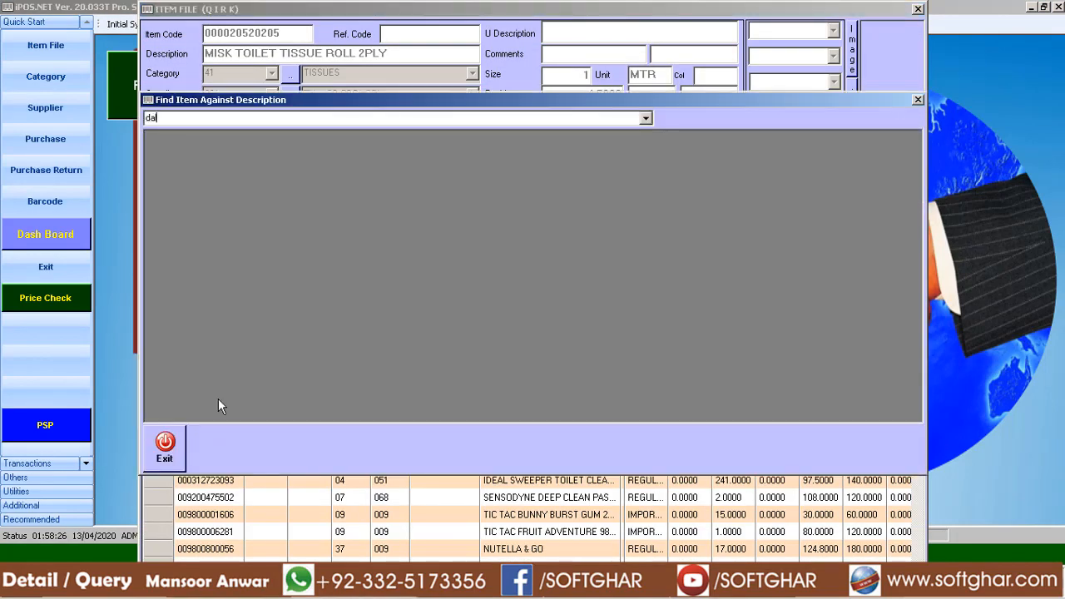
pyautogui.write('l ch')
pyautogui.press('Down')
pyautogui.press('Return')
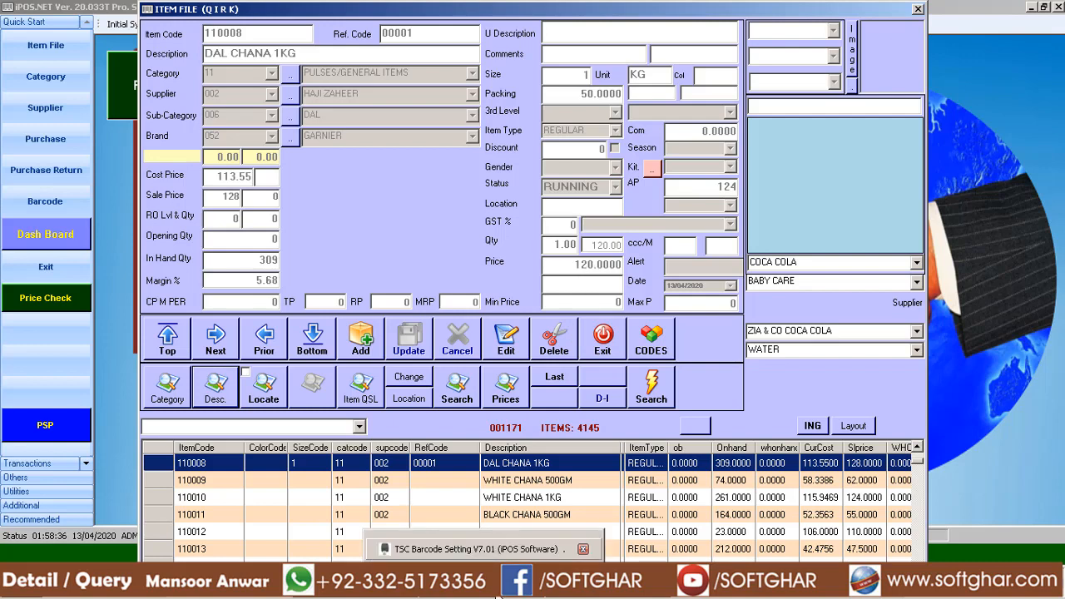
# - In the TSC barcode settings, exclude Saleprice from the printed label, save it, and list all fields instead of only label fields
pyautogui.click(499, 597)
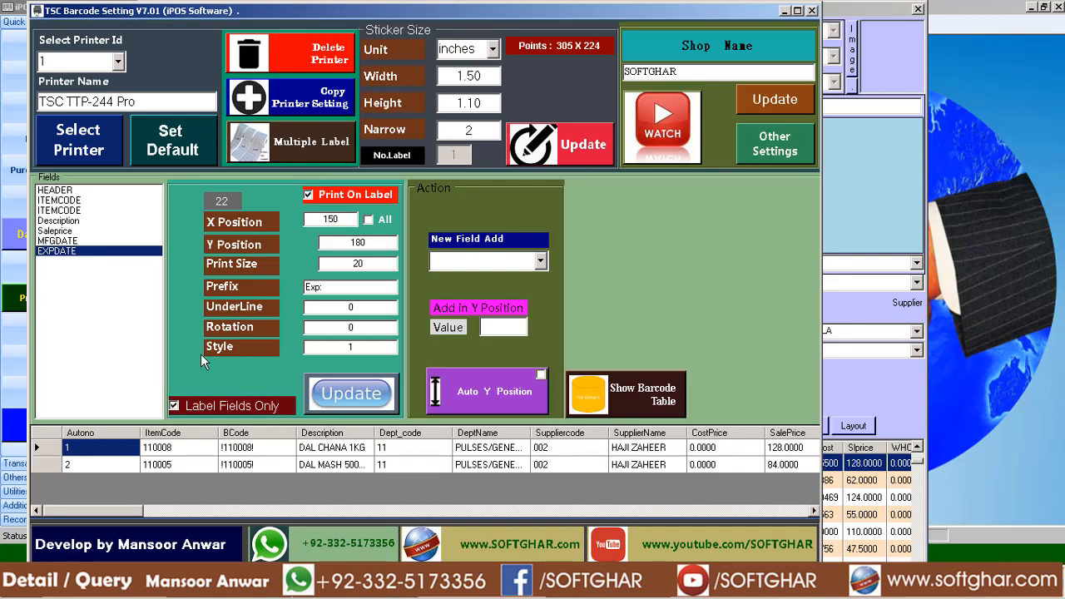
pyautogui.click(65, 233)
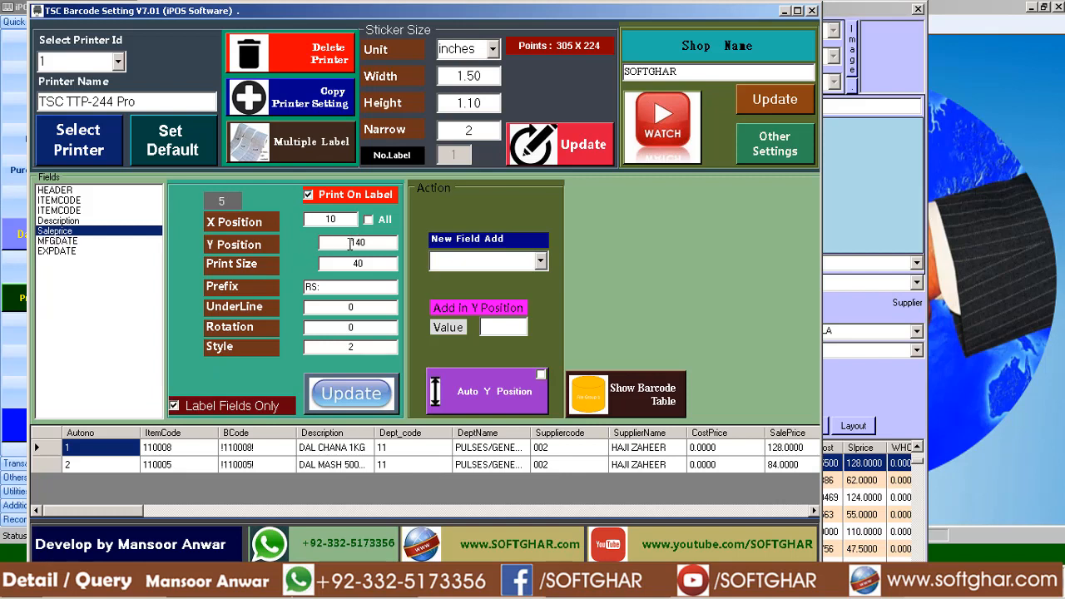
pyautogui.click(309, 196)
pyautogui.click(350, 399)
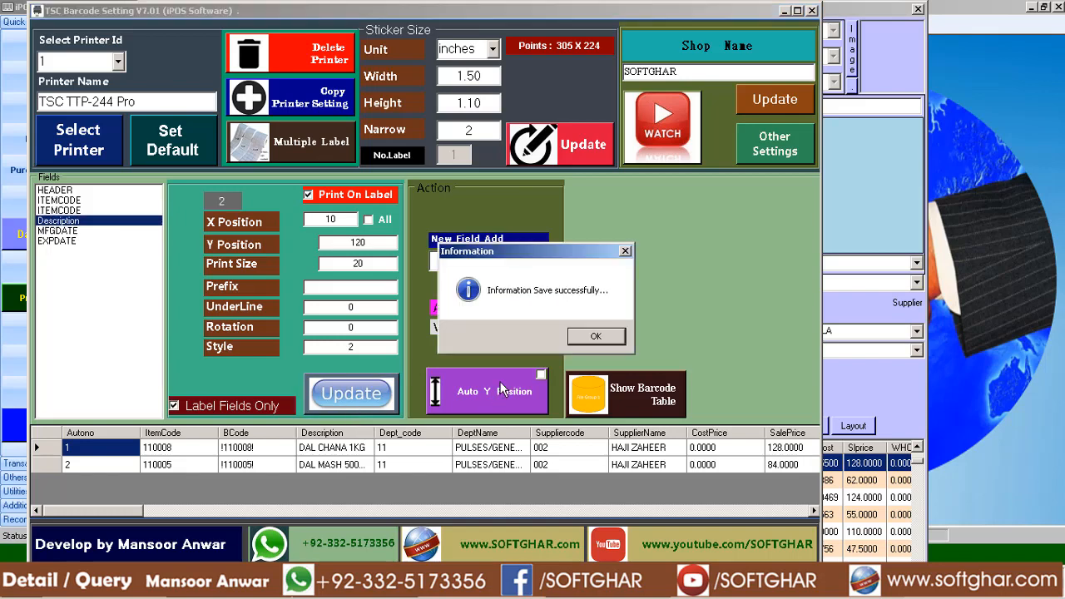
pyautogui.click(591, 335)
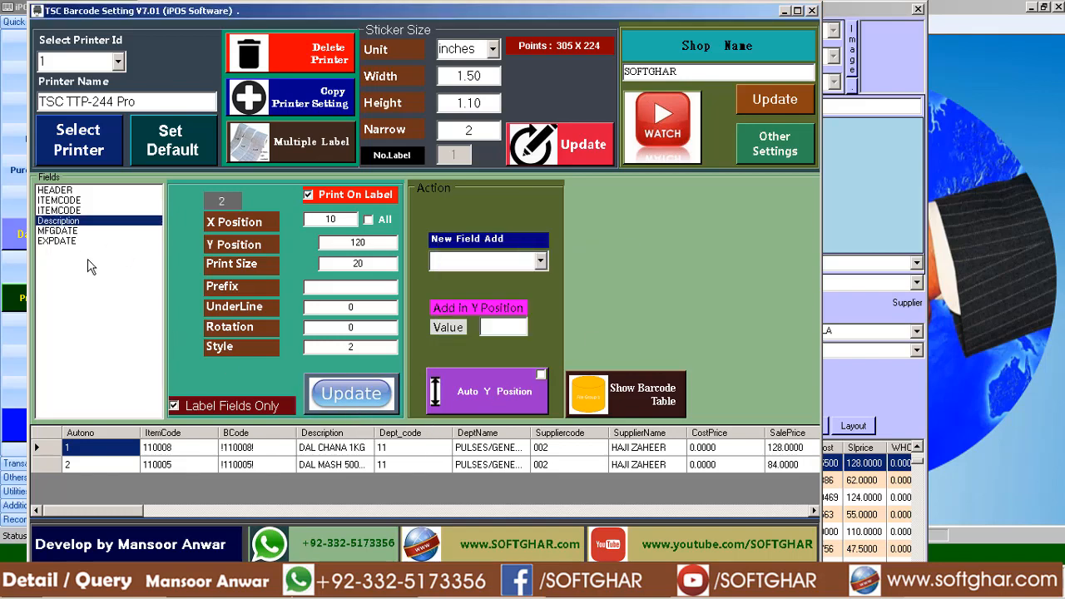
pyautogui.click(203, 407)
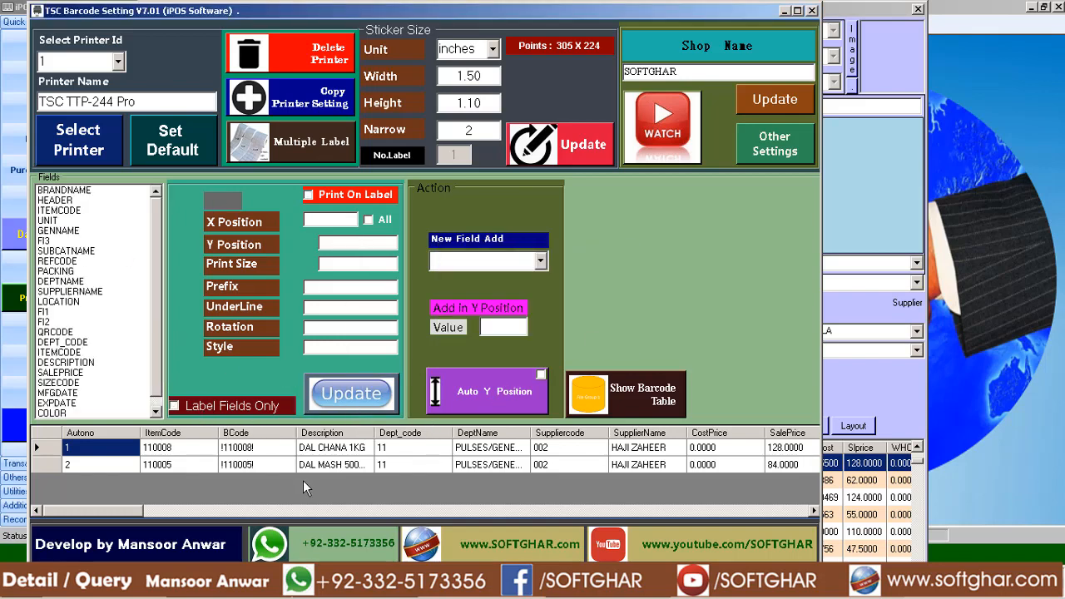
# - Return to iPOS.NET, close the item file, and open the Alpha-Numeric Barcode screen
pyautogui.click(233, 587)
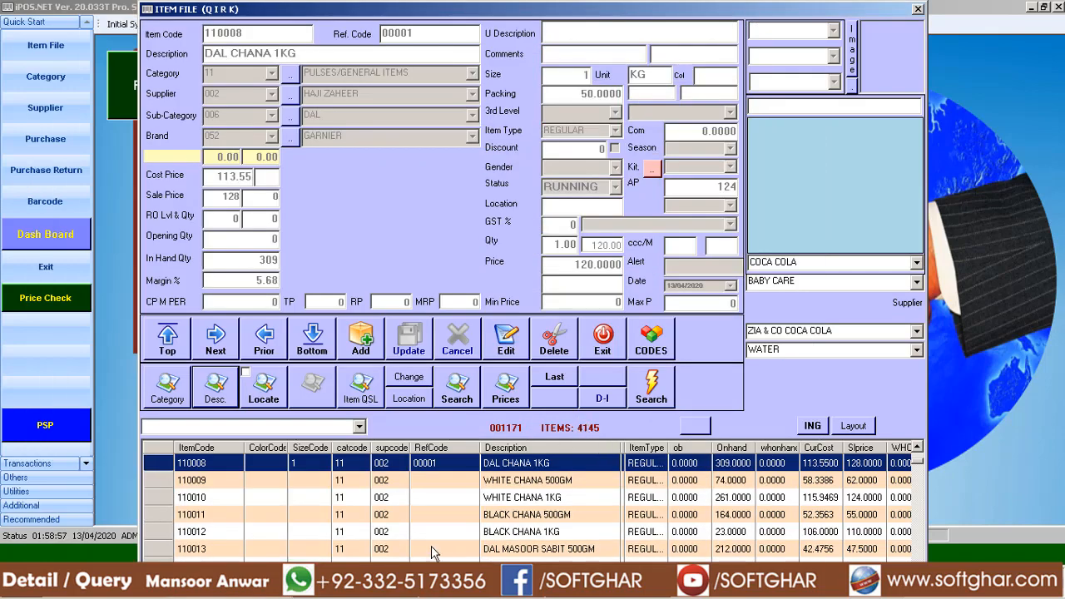
pyautogui.click(599, 351)
pyautogui.click(64, 212)
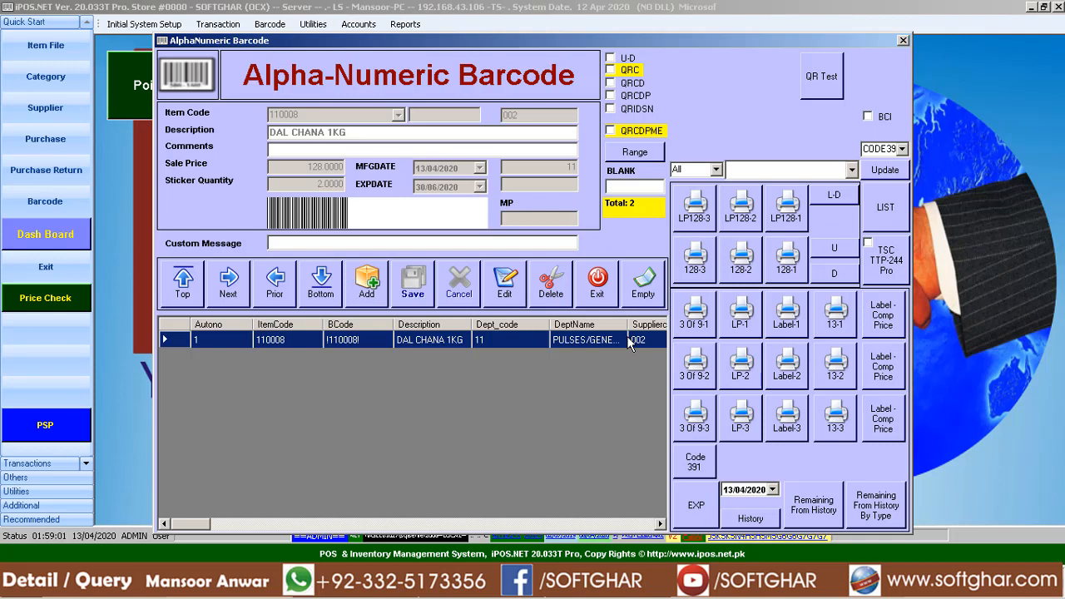
# - Go through the columns of the DAL CHANA 1KG barcode record to examine which item data is available for labels
pyautogui.press('Right')
pyautogui.press('Right')
pyautogui.press('Right')
pyautogui.press('Right')
pyautogui.press('Right')
pyautogui.press('Right')
pyautogui.press('Right')
pyautogui.press('Right')
pyautogui.press('Right')
pyautogui.press('Right')
pyautogui.press('Right')
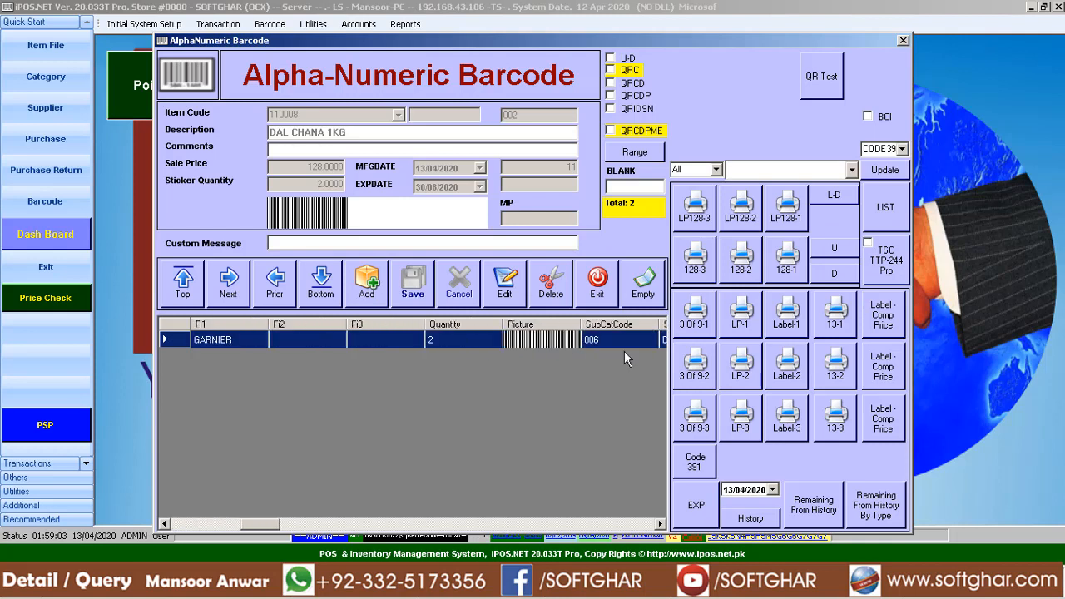
pyautogui.press('Right')
pyautogui.press('Right')
pyautogui.press('Right')
pyautogui.press('Right')
pyautogui.press('Right')
pyautogui.press('Right')
pyautogui.press('Right')
pyautogui.press('Right')
pyautogui.press('Right')
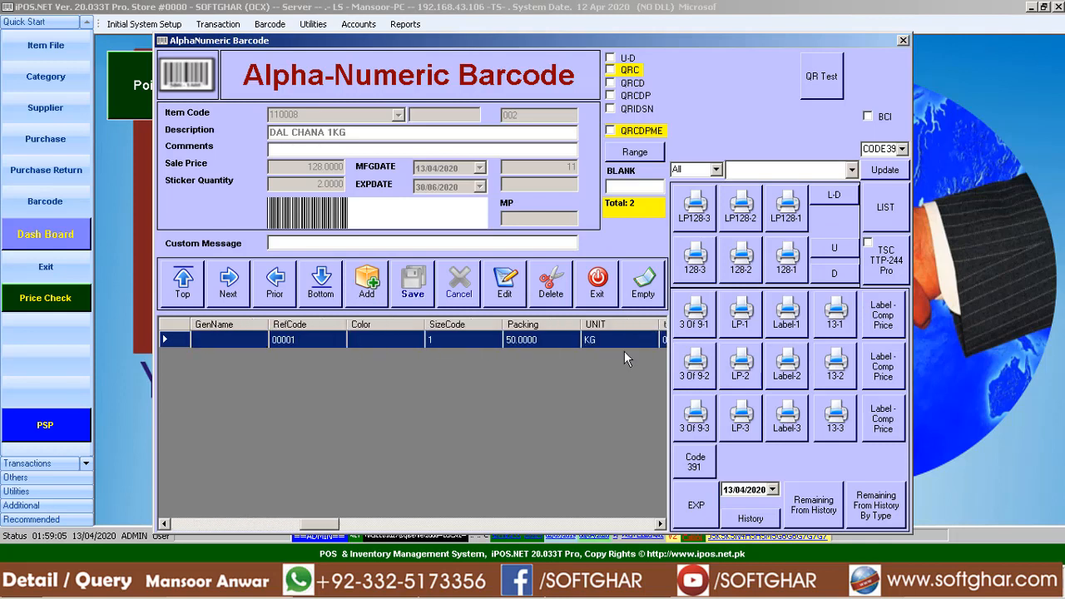
pyautogui.press('Right')
pyautogui.press('Right')
pyautogui.press('Right')
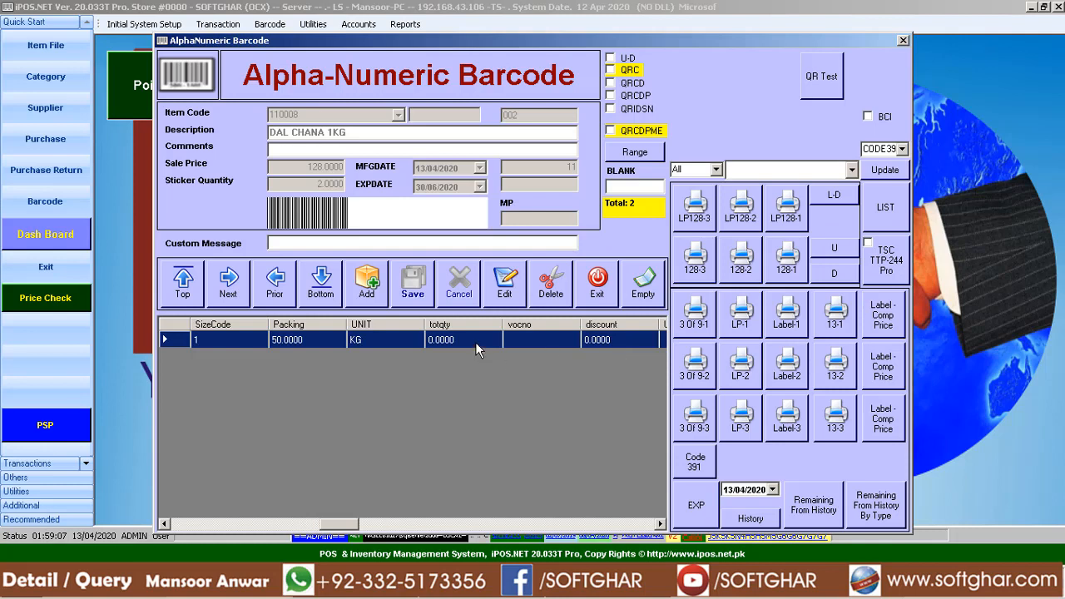
pyautogui.press('Right')
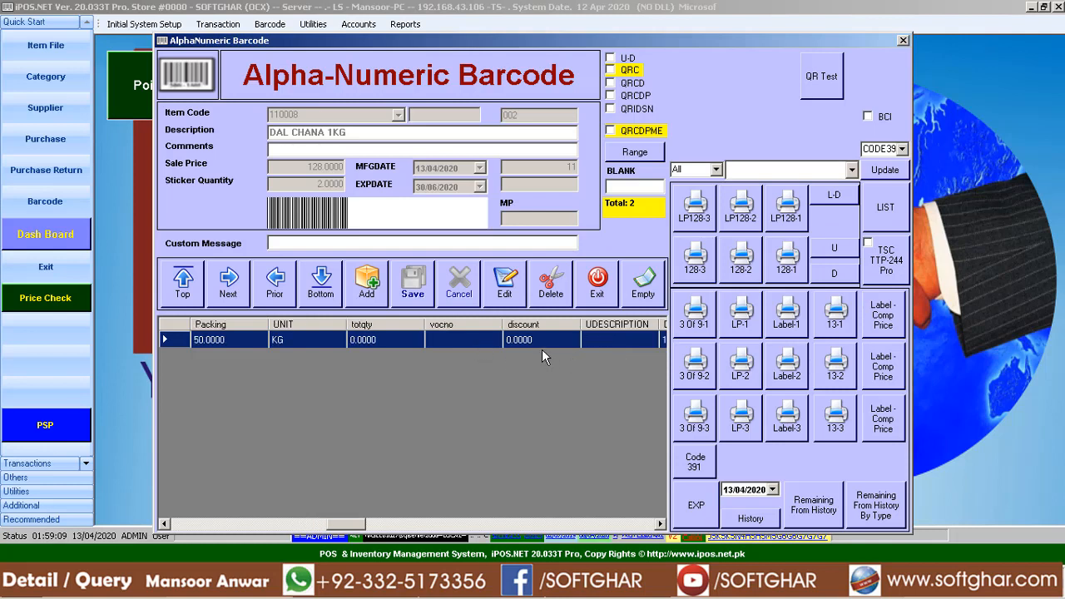
pyautogui.press('Right')
pyautogui.press('Right')
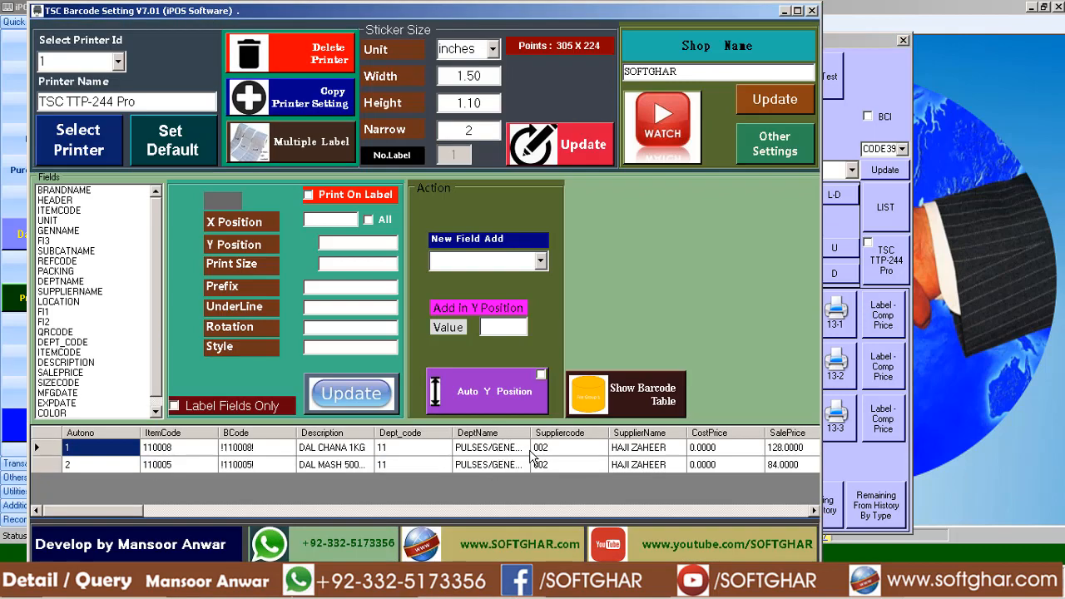
# - In the TSC Barcode Setting table, go through the columns of the first record up to DisP to find the discounted price
pyautogui.click(529, 450)
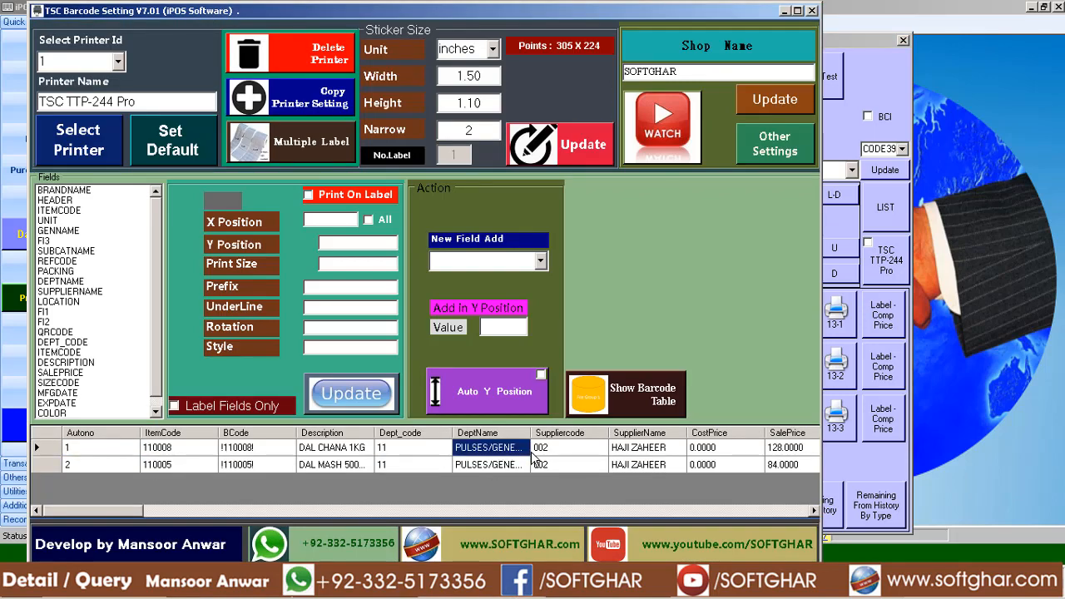
pyautogui.click(535, 449)
pyautogui.press('Right')
pyautogui.press('Right')
pyautogui.press('Right')
pyautogui.press('Right')
pyautogui.press('Right')
pyautogui.press('Right')
pyautogui.press('Right')
pyautogui.press('Right')
pyautogui.press('Right')
pyautogui.press('Right')
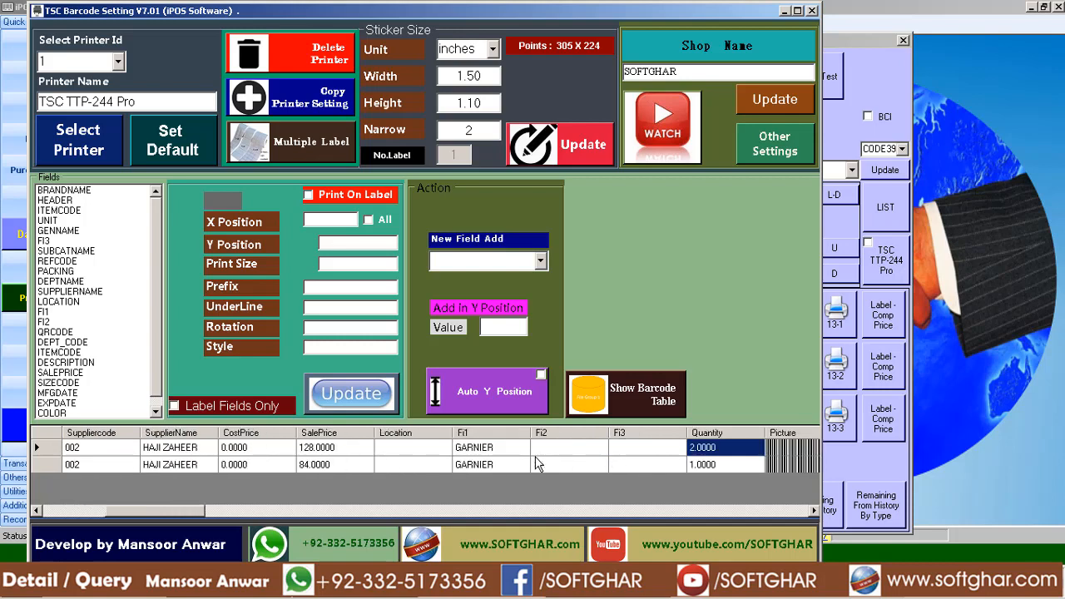
pyautogui.press('Right')
pyautogui.press('Right')
pyautogui.press('Right')
pyautogui.press('Right')
pyautogui.press('Right')
pyautogui.press('Right')
pyautogui.press('Right')
pyautogui.press('Right')
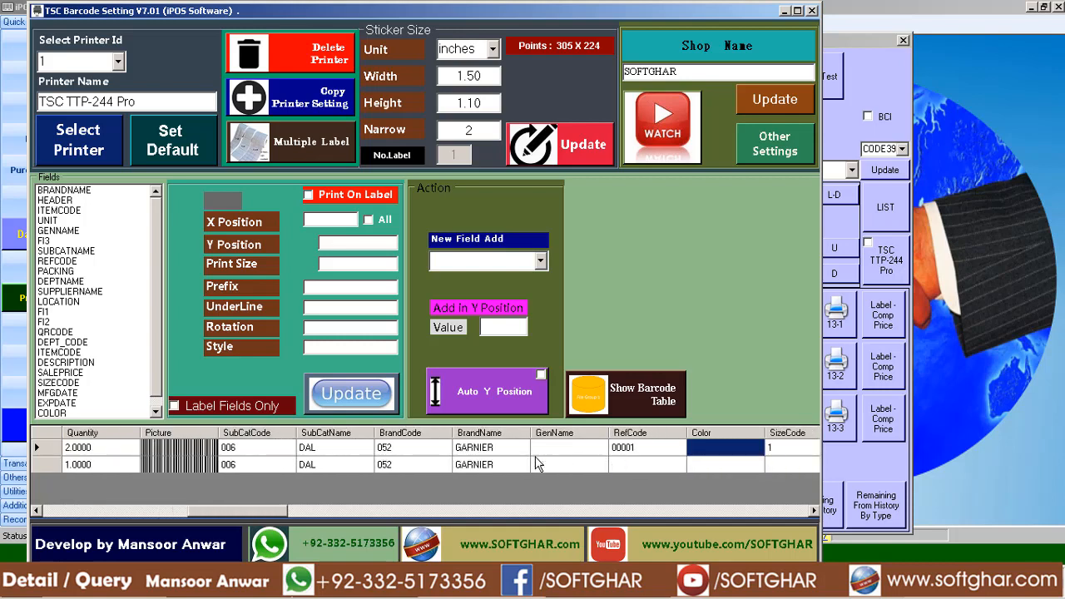
pyautogui.press('Right')
pyautogui.press('Right')
pyautogui.press('Right')
pyautogui.press('Right')
pyautogui.press('Right')
pyautogui.press('Right')
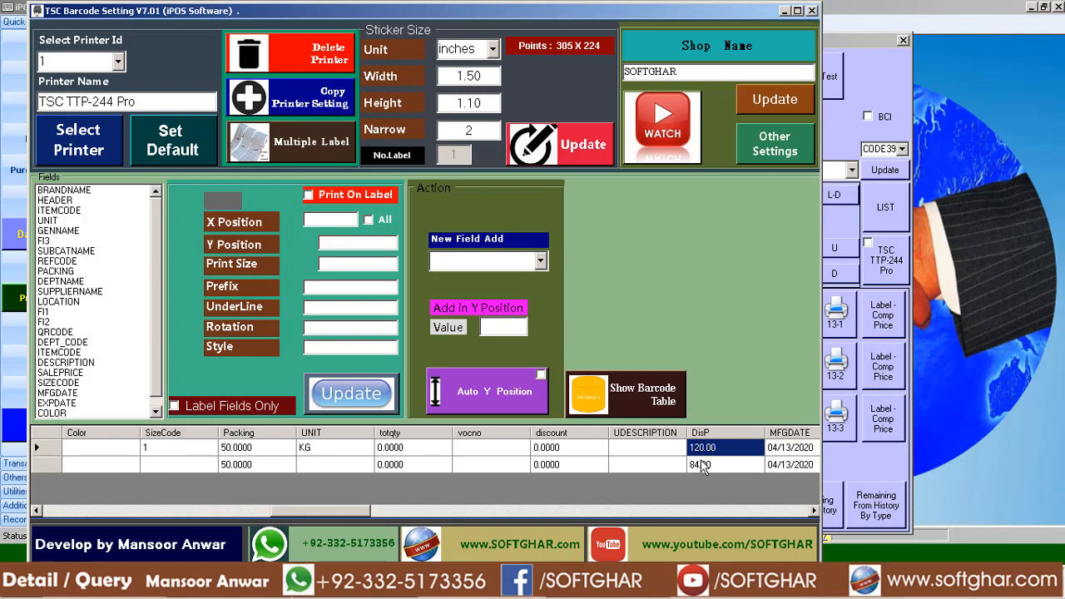
# - Look through the full field list for an existing DISP field among the entries beginning with D
pyautogui.click(58, 260)
pyautogui.press('d')
pyautogui.press('d')
pyautogui.press('d')
pyautogui.press('d')
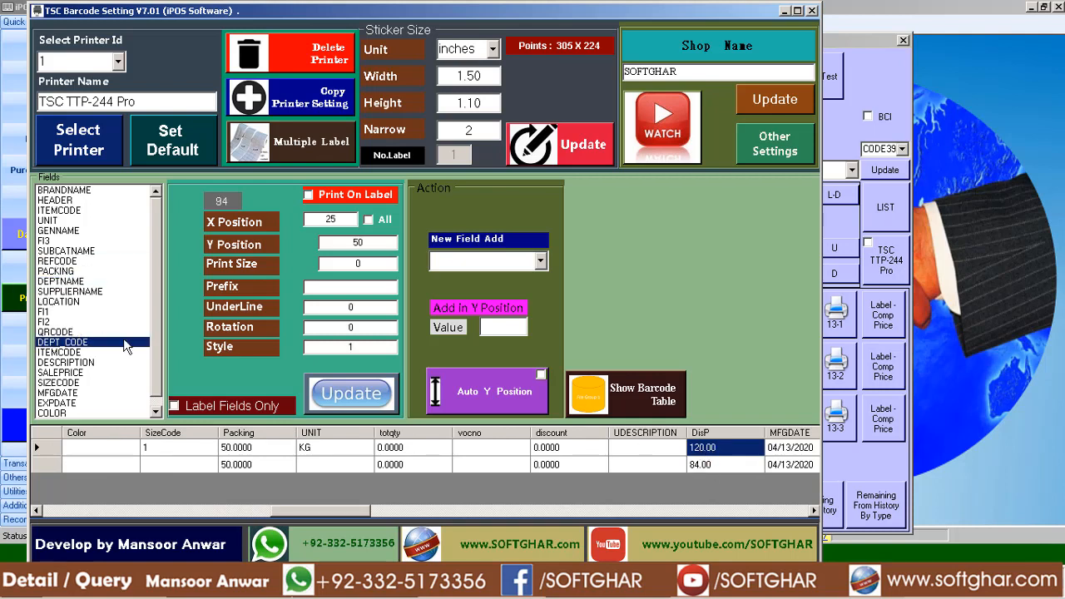
pyautogui.press('d')
pyautogui.press('d')
pyautogui.press('d')
pyautogui.press('d')
pyautogui.press('d')
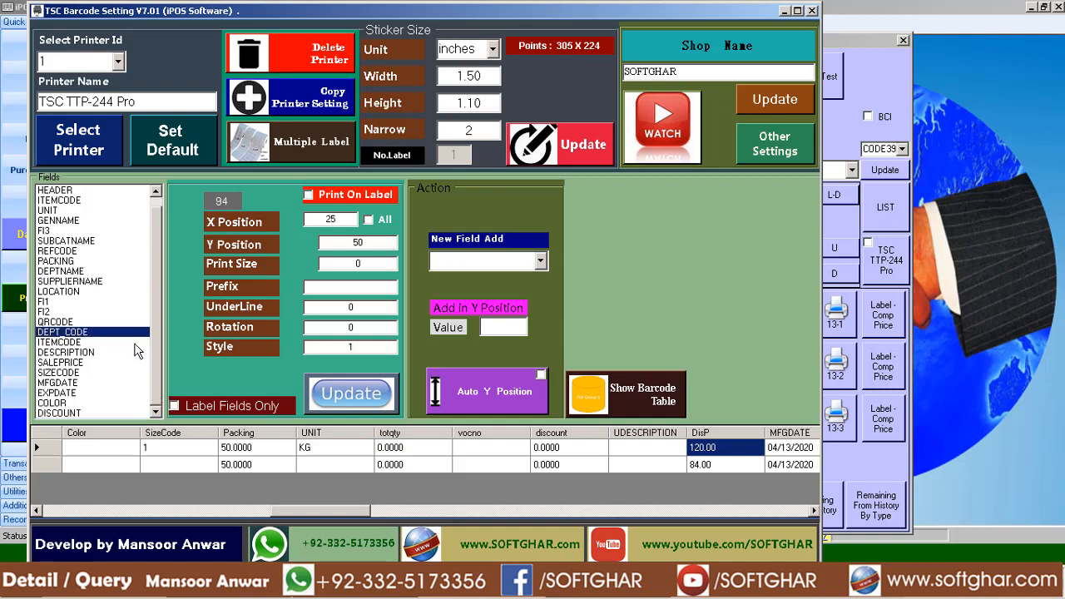
pyautogui.press('d')
pyautogui.press('d')
pyautogui.press('d')
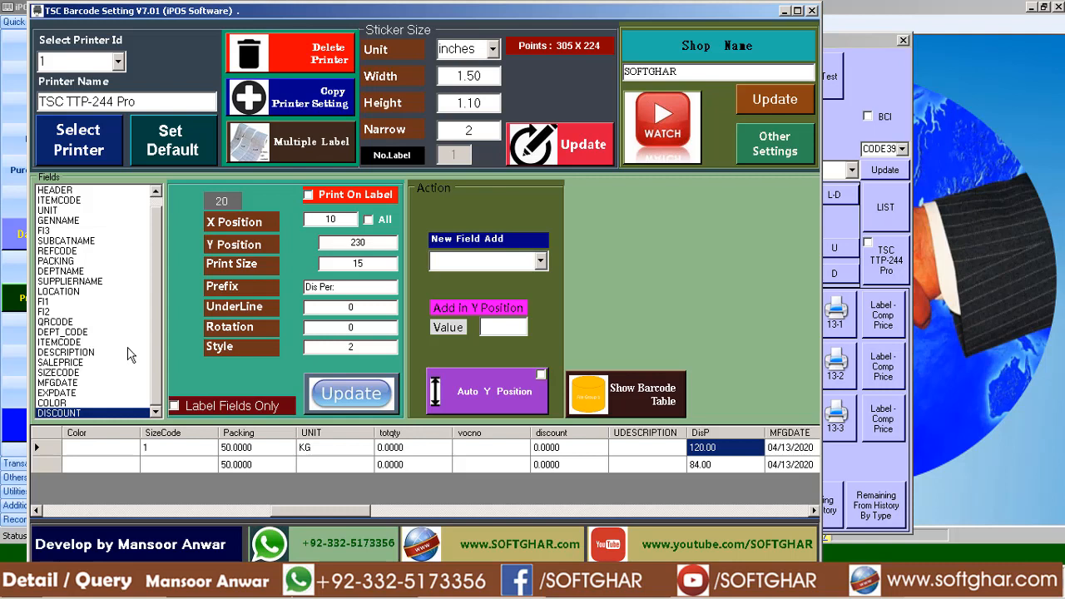
pyautogui.press('d')
pyautogui.press('d')
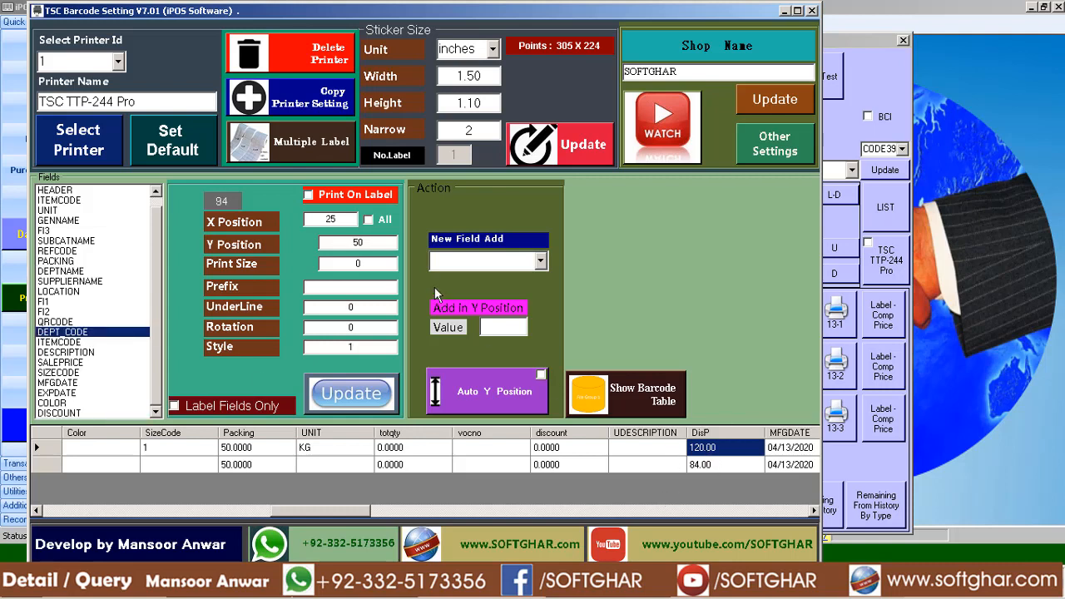
# - Add DISP as a new label field and confirm the addition
pyautogui.click(503, 265)
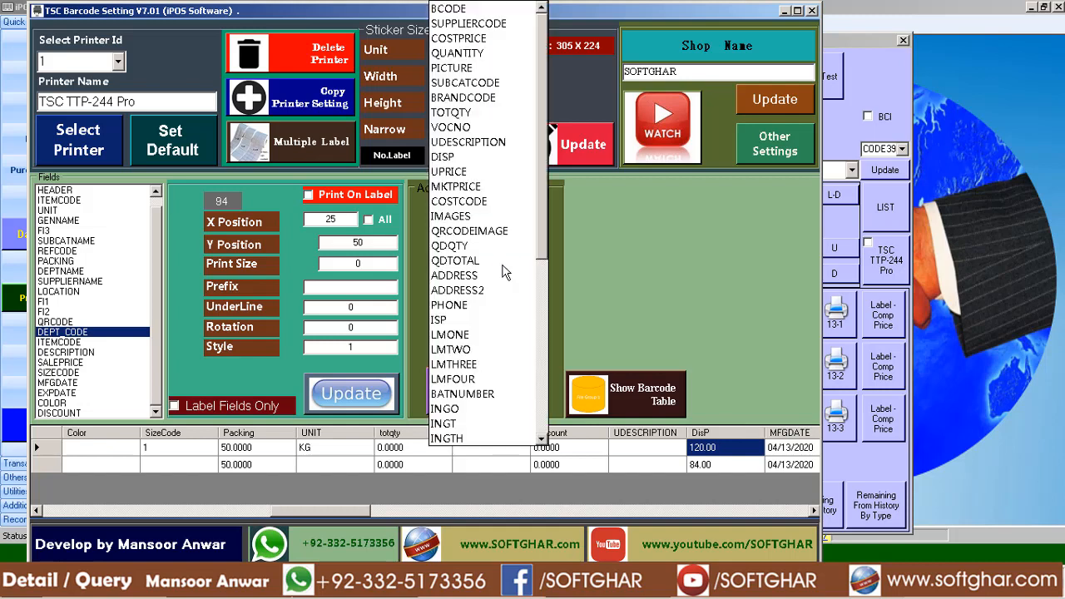
pyautogui.scroll(-7, 503, 273)
pyautogui.scroll(4, 504, 273)
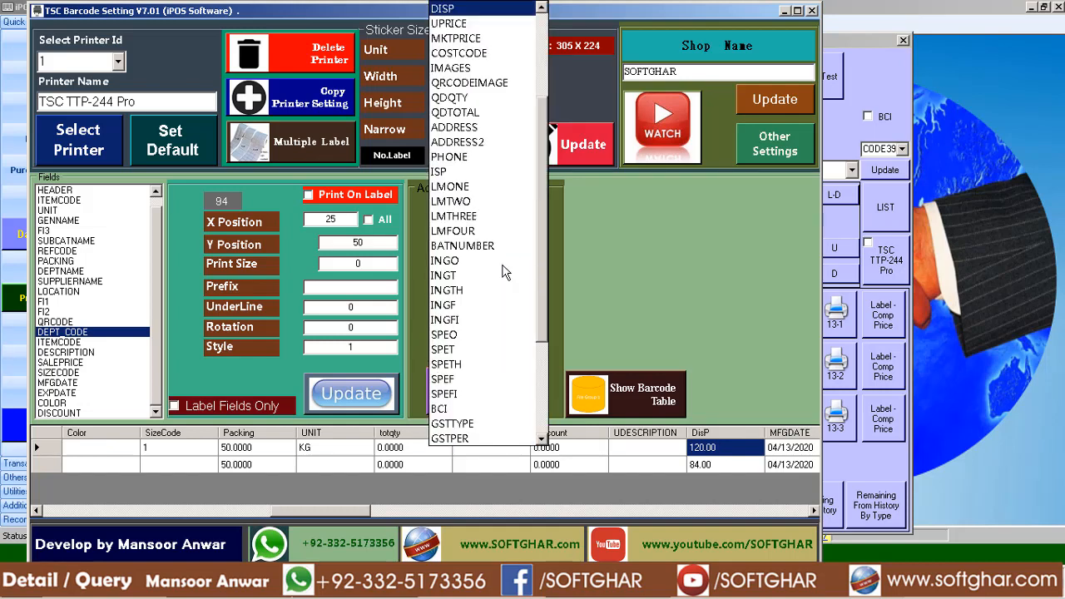
pyautogui.click(448, 10)
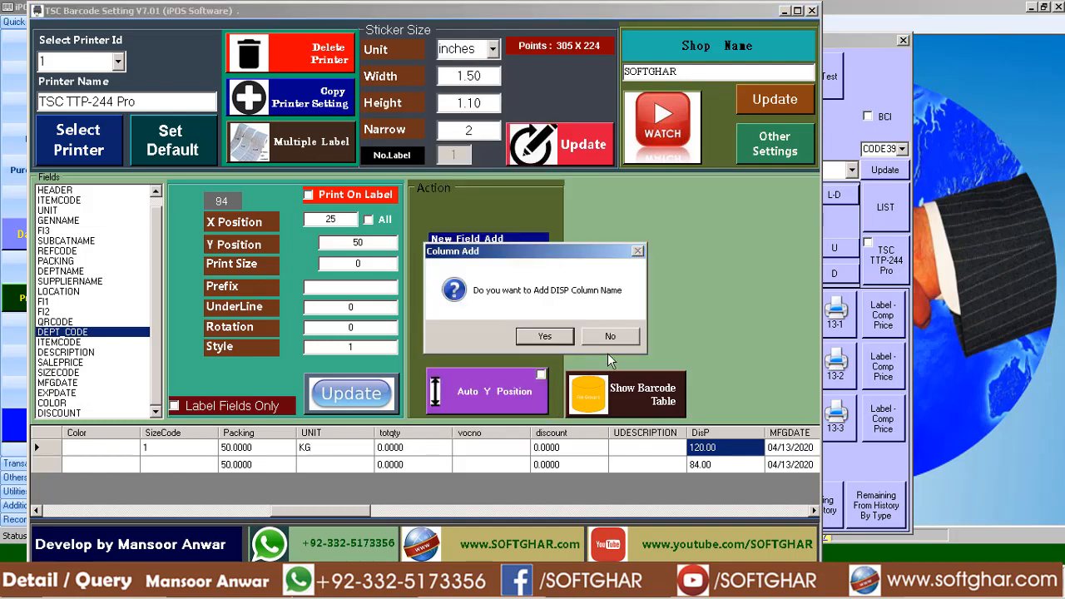
pyautogui.click(545, 337)
pyautogui.click(589, 337)
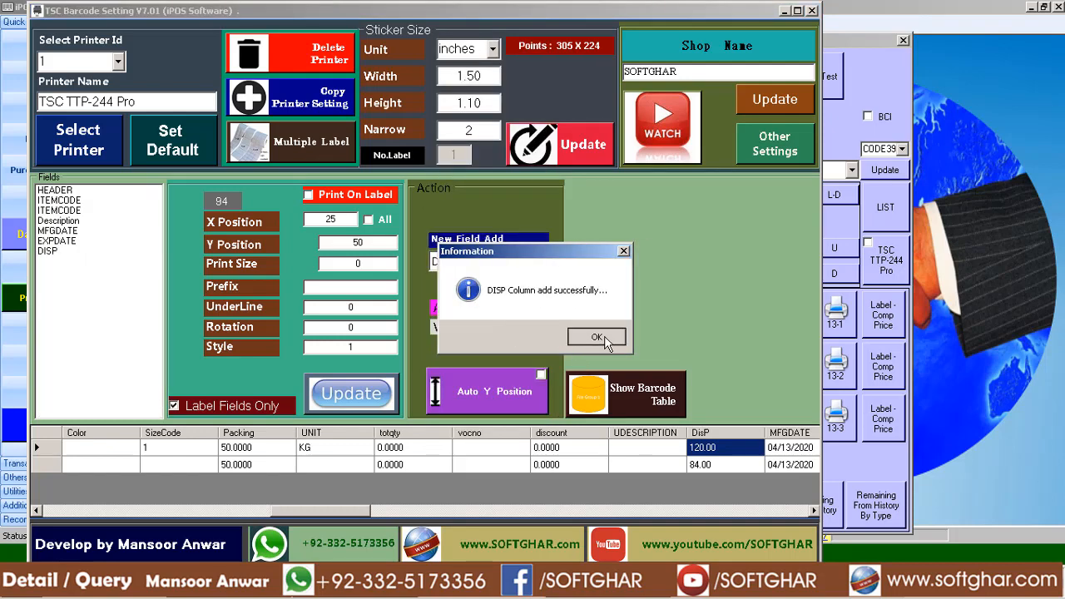
# - Set the DISP field's Y position to 140 and print size to 40, and save the change
pyautogui.click(59, 252)
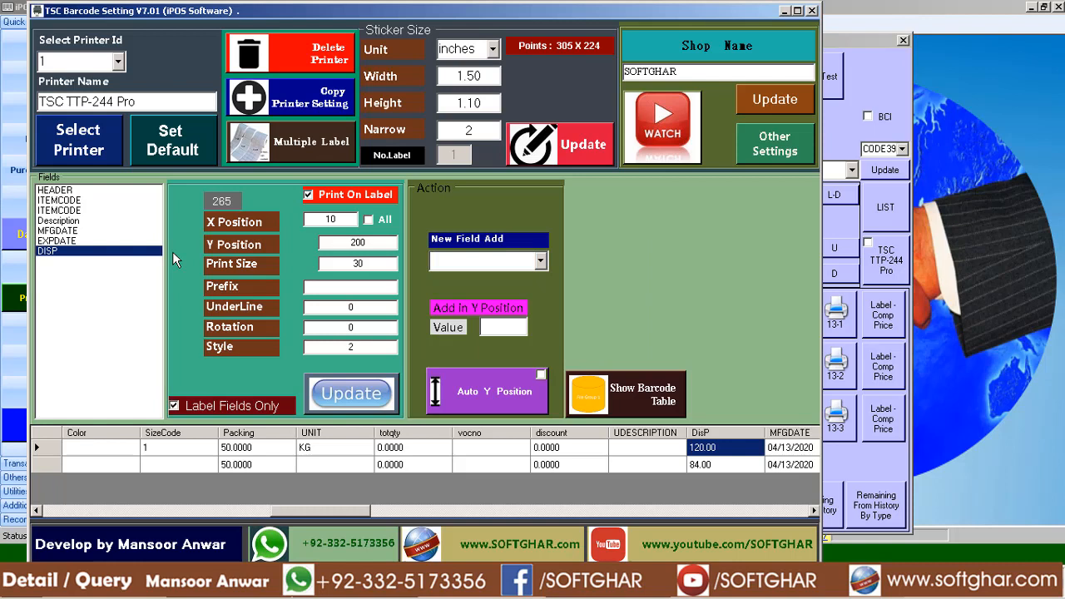
pyautogui.doubleClick(357, 242)
pyautogui.write('140')
pyautogui.doubleClick(382, 266)
pyautogui.write('40')
pyautogui.click(347, 390)
pyautogui.click(591, 337)
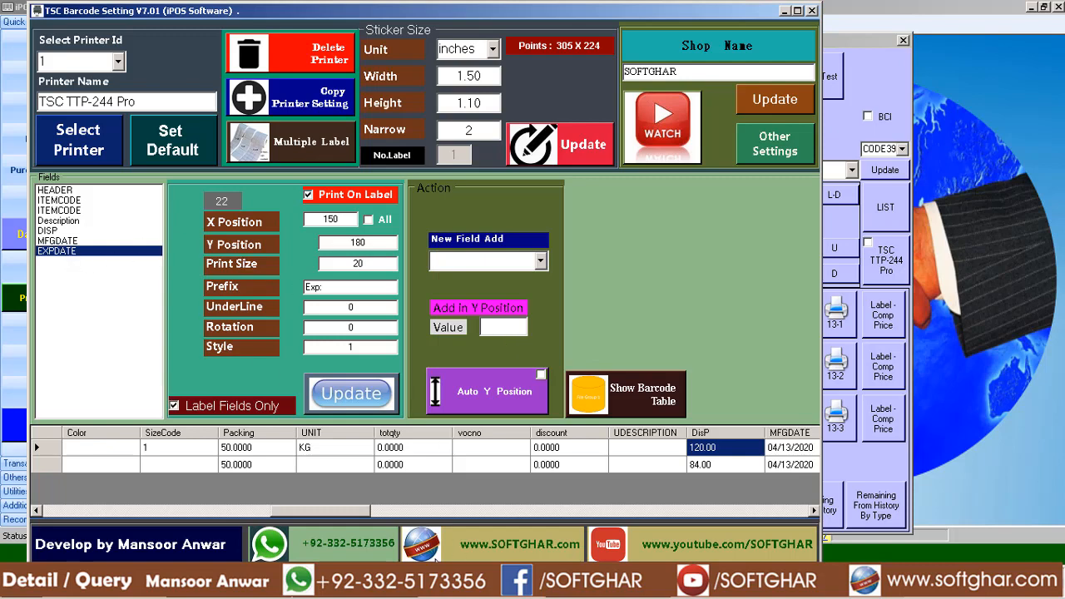
# - Switch to iPOS.NET, close the Alpha-Numeric Barcode screen, and open the item file
pyautogui.click(226, 597)
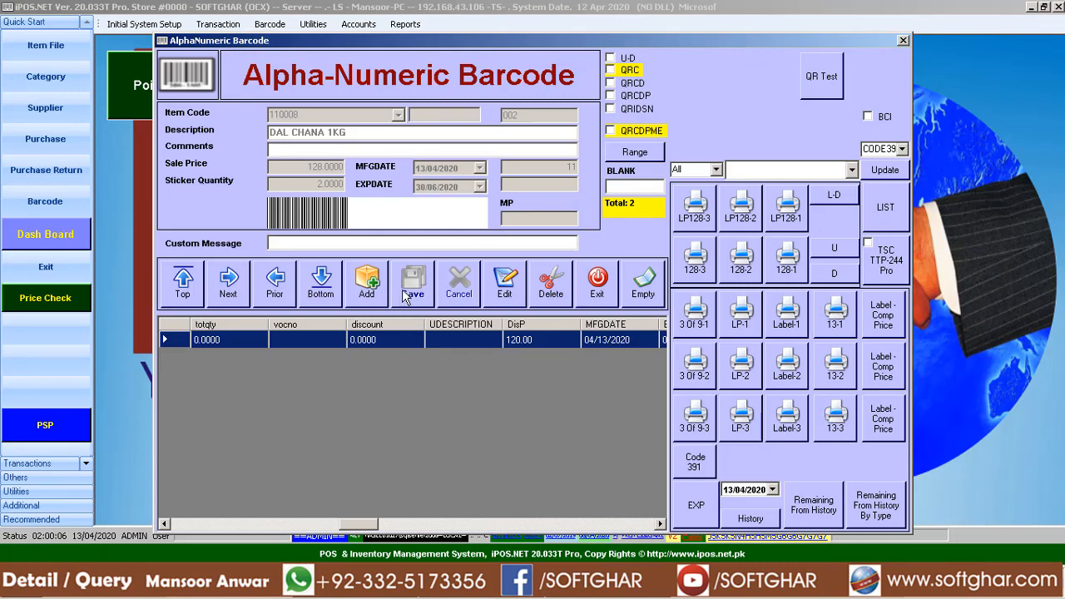
pyautogui.click(589, 287)
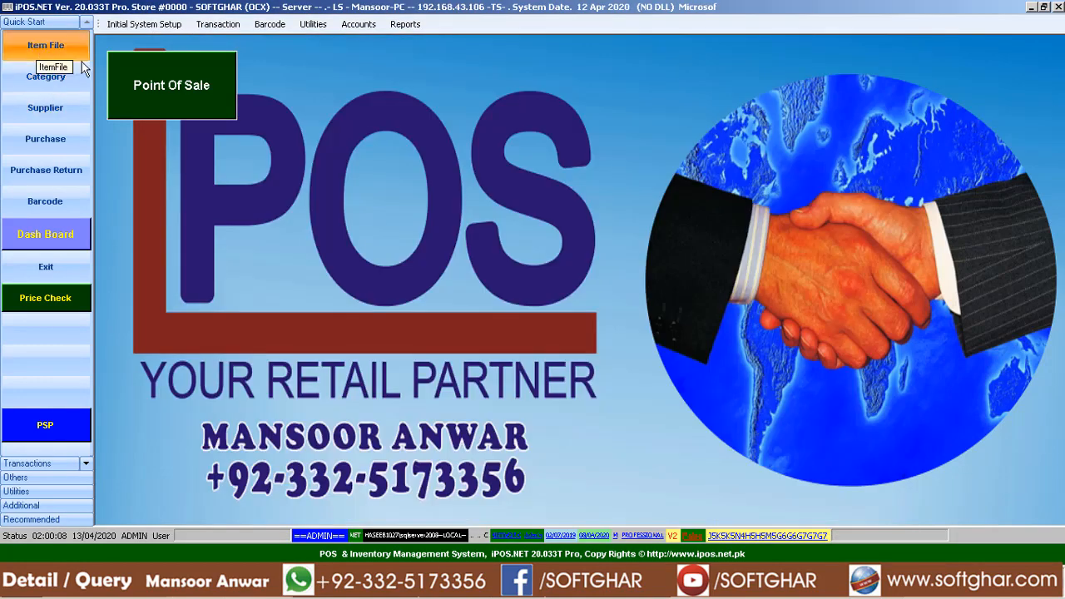
pyautogui.click(46, 45)
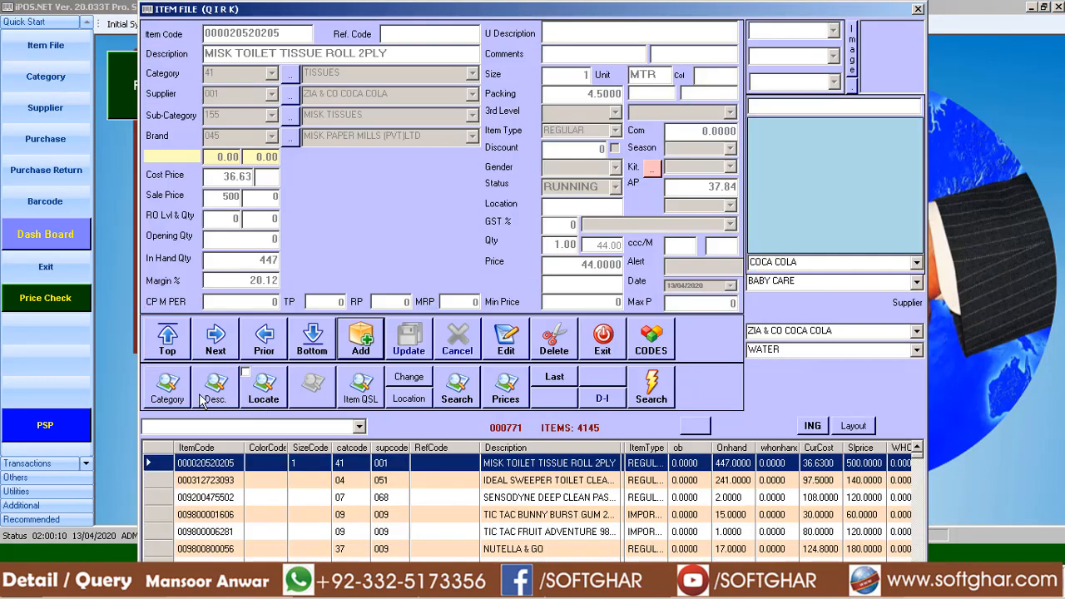
# - Find DAL MASH 1KG by searching descriptions for "dal m" and open its item record for editing
pyautogui.click(213, 391)
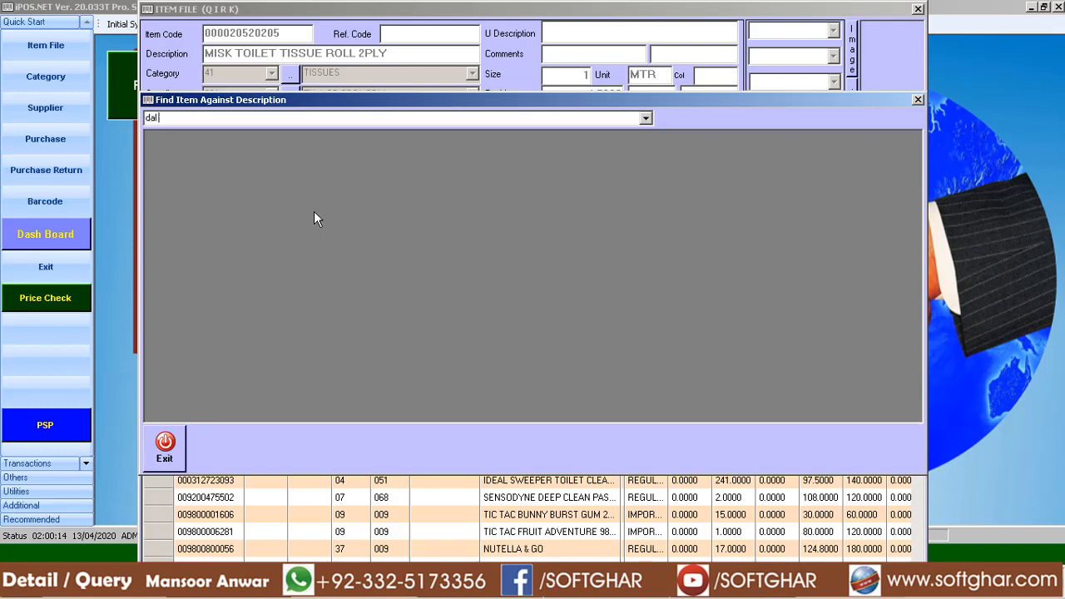
pyautogui.write('dal m')
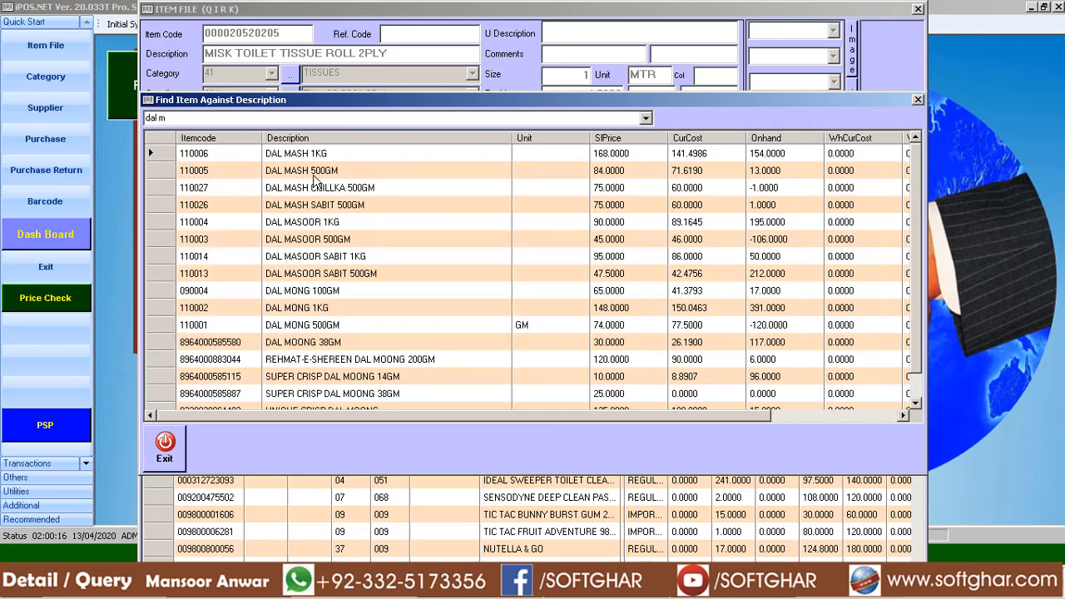
pyautogui.click(325, 161)
pyautogui.click(170, 449)
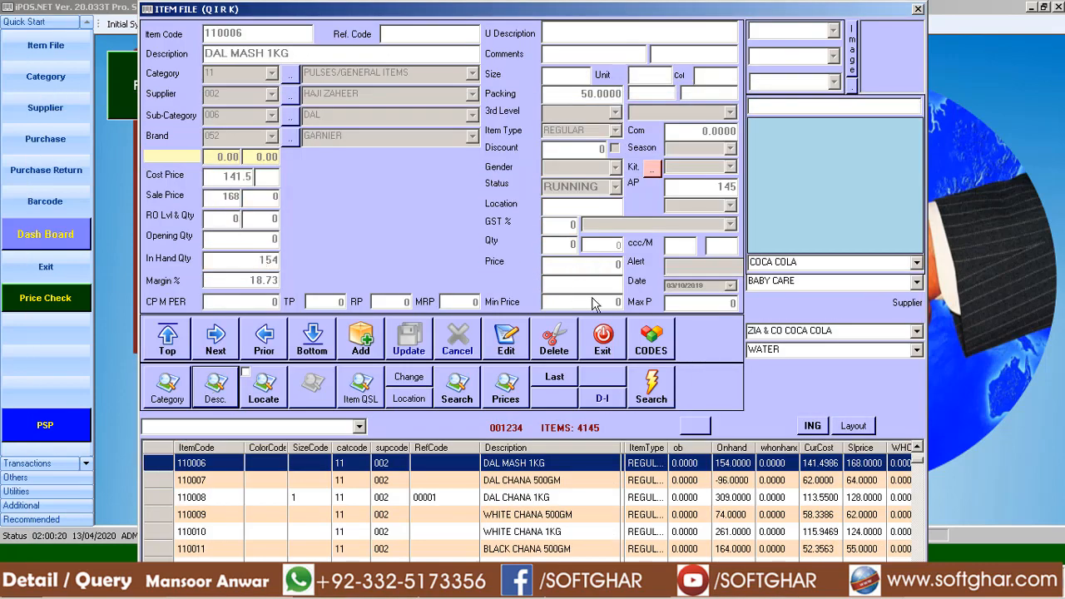
pyautogui.click(509, 346)
pyautogui.click(306, 49)
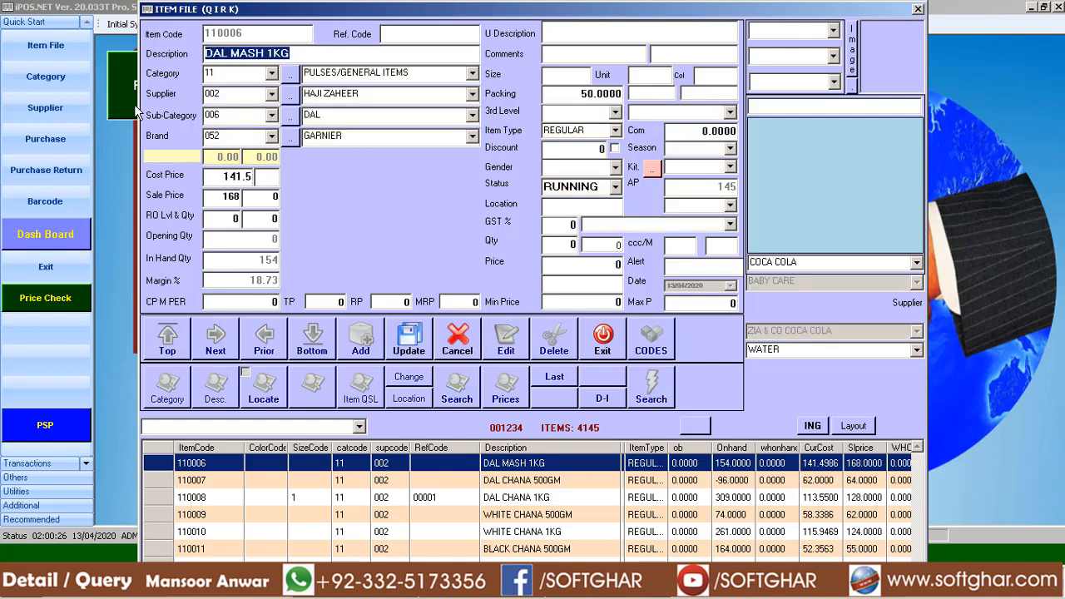
# - Close the item file and add item 110006 to the Alpha-Numeric Barcode list with a sticker quantity of 1
pyautogui.click(601, 346)
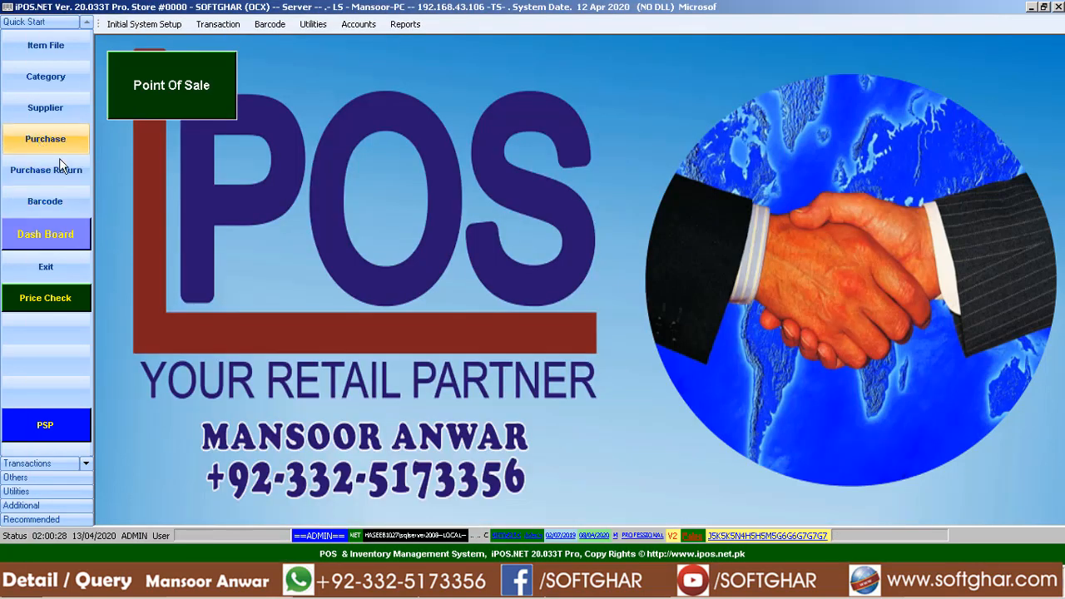
pyautogui.click(45, 202)
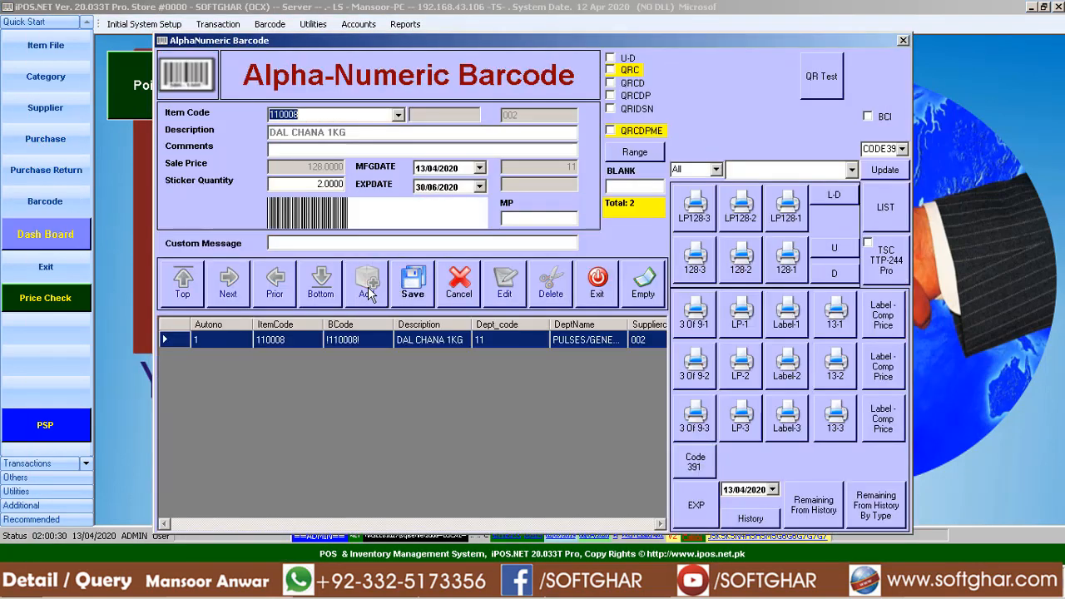
pyautogui.write('0006')
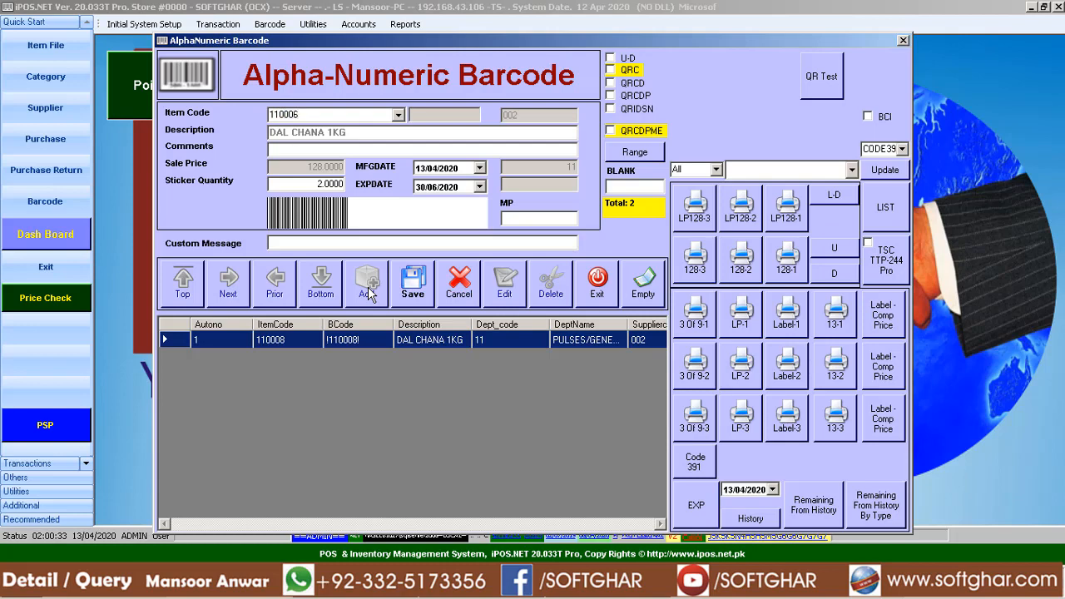
pyautogui.press('Return')
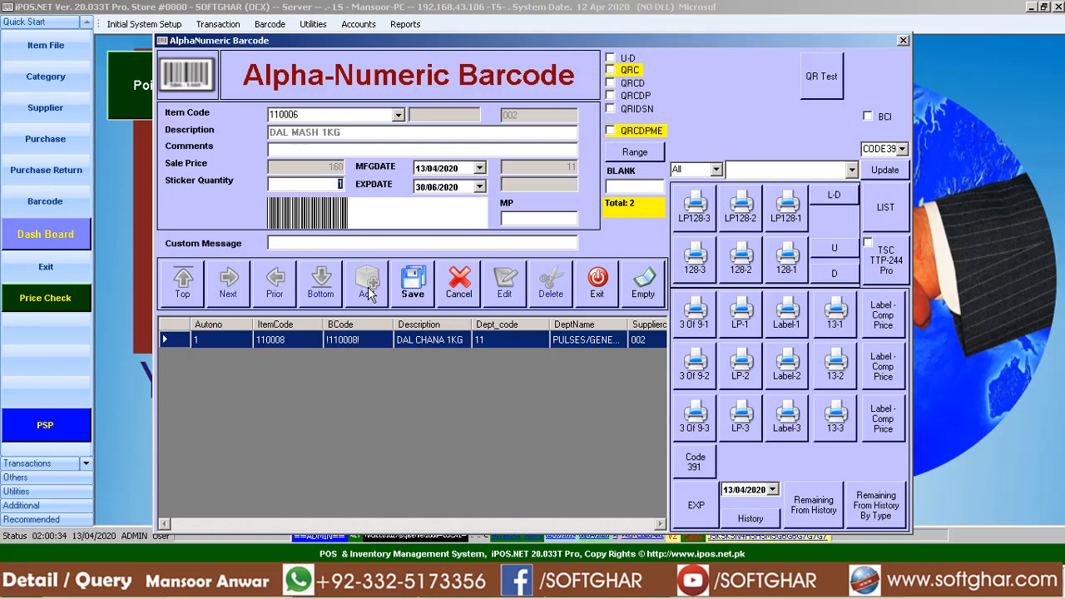
pyautogui.press('Return')
pyautogui.press('Return')
pyautogui.press('Return')
pyautogui.press('Return')
pyautogui.press('Return')
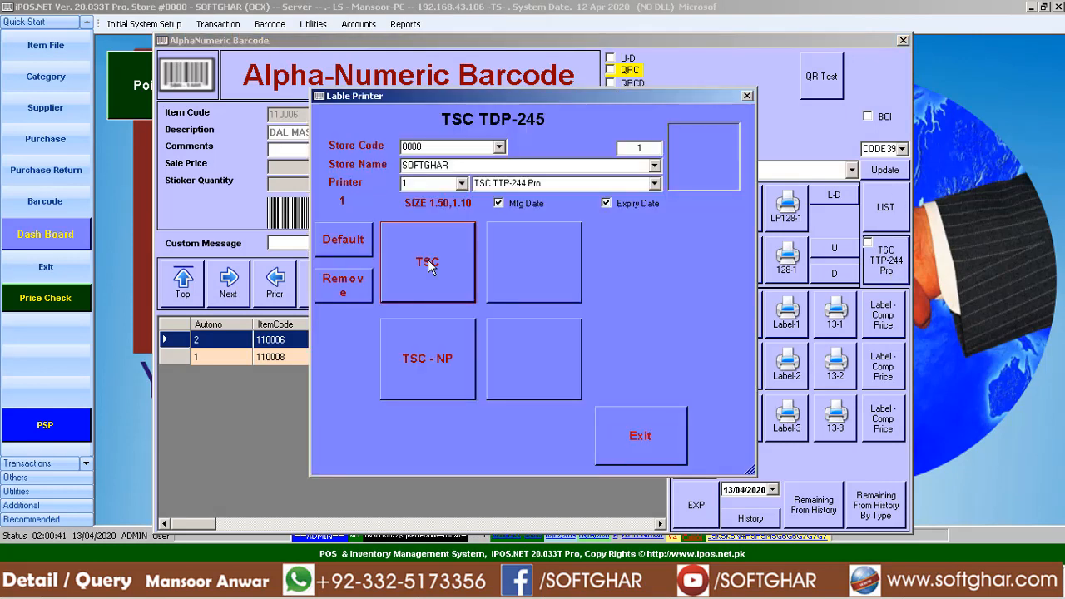
# - Print the labels through the TSC option for the TSC TTP-244 Pro, and return to TSC Barcode Setting
pyautogui.click(424, 261)
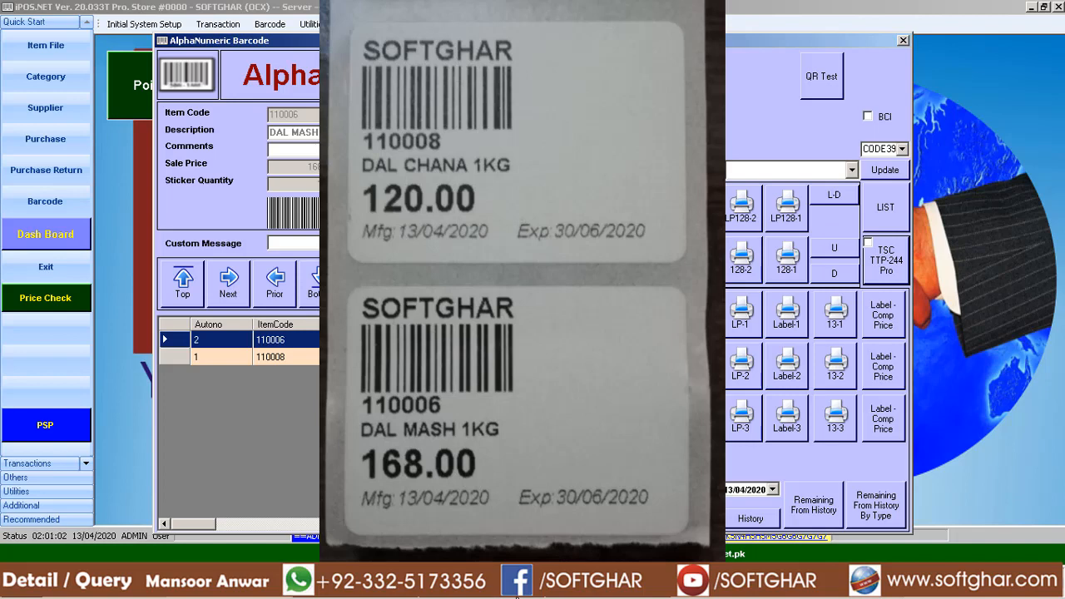
pyautogui.hotkey('alt', 'Tab')
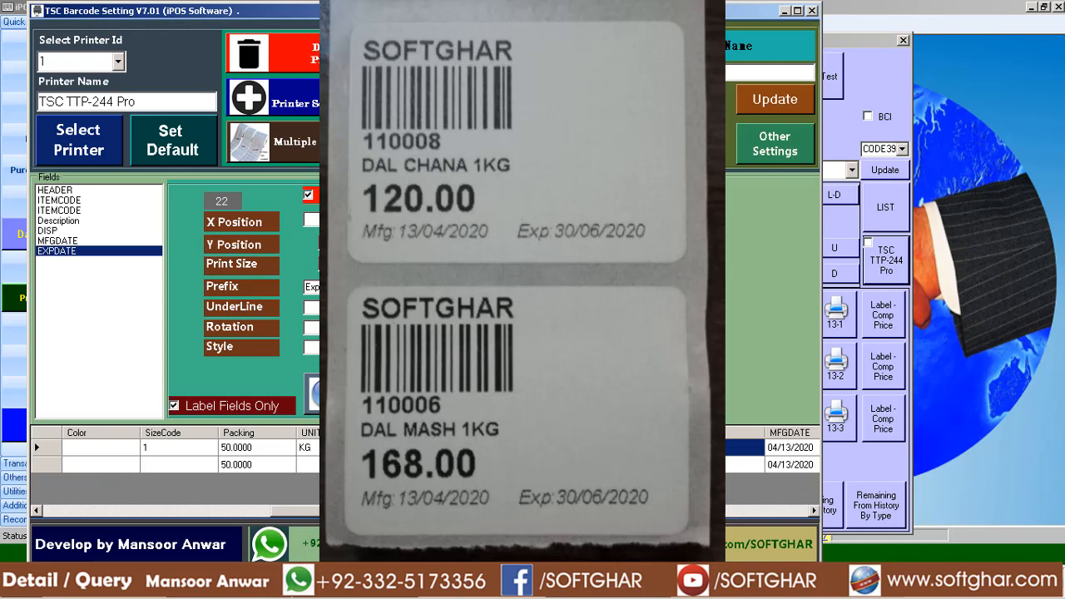
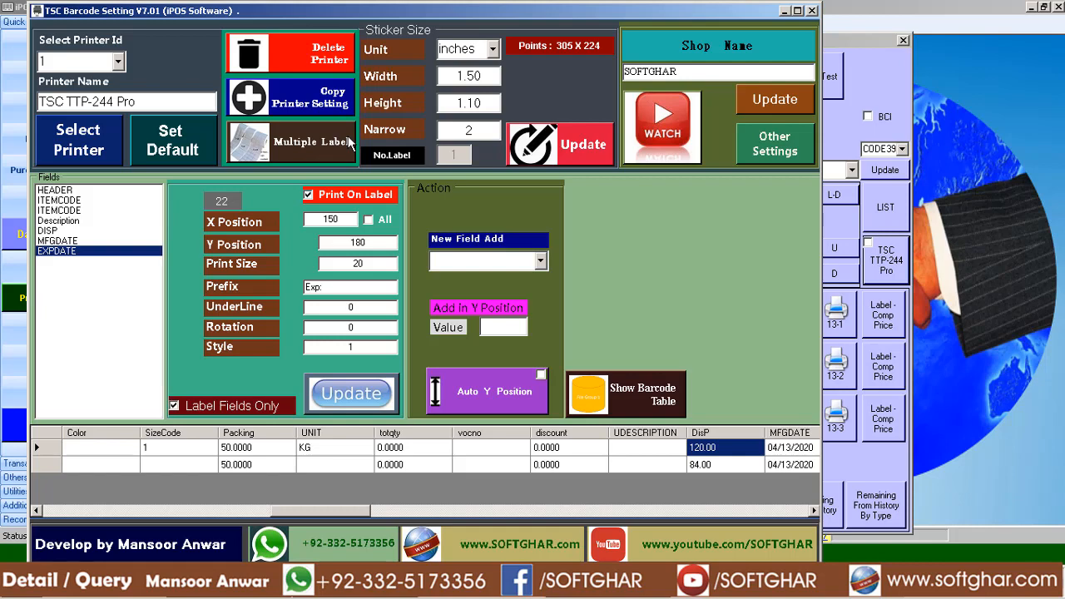
# - Copy the settings of printer 1, TSC TTP-244 Pro, as a new printer setting and confirm
pyautogui.click(349, 143)
pyautogui.click(118, 62)
pyautogui.click(116, 64)
pyautogui.click(314, 108)
pyautogui.click(553, 337)
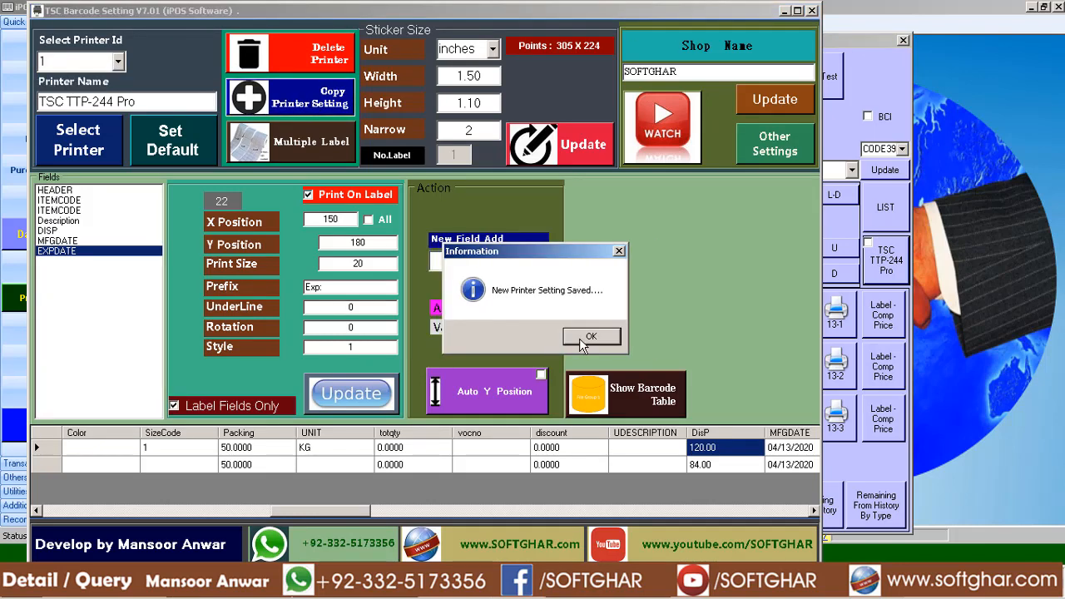
pyautogui.click(592, 337)
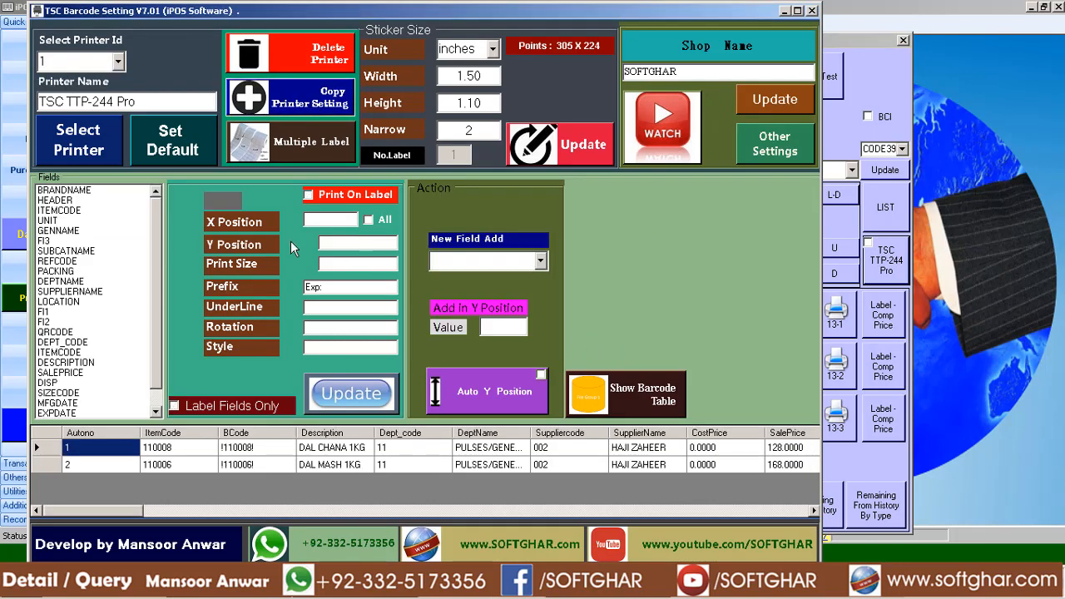
# - List only the label fields, exclude MFGDATE from the printed label, and save the change
pyautogui.click(226, 407)
pyautogui.click(45, 242)
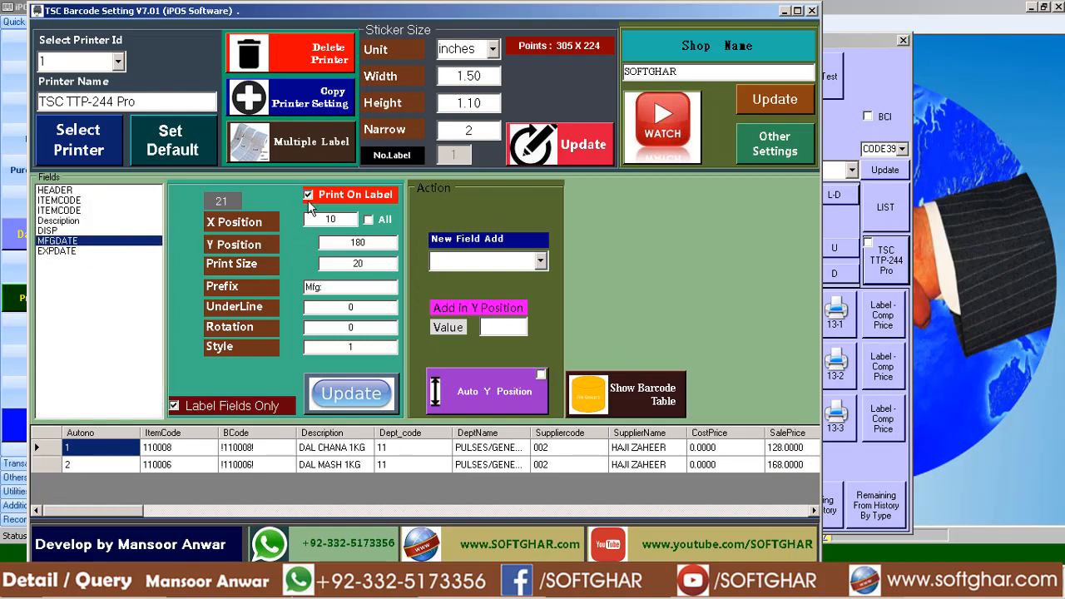
pyautogui.click(307, 195)
pyautogui.click(358, 396)
pyautogui.click(592, 336)
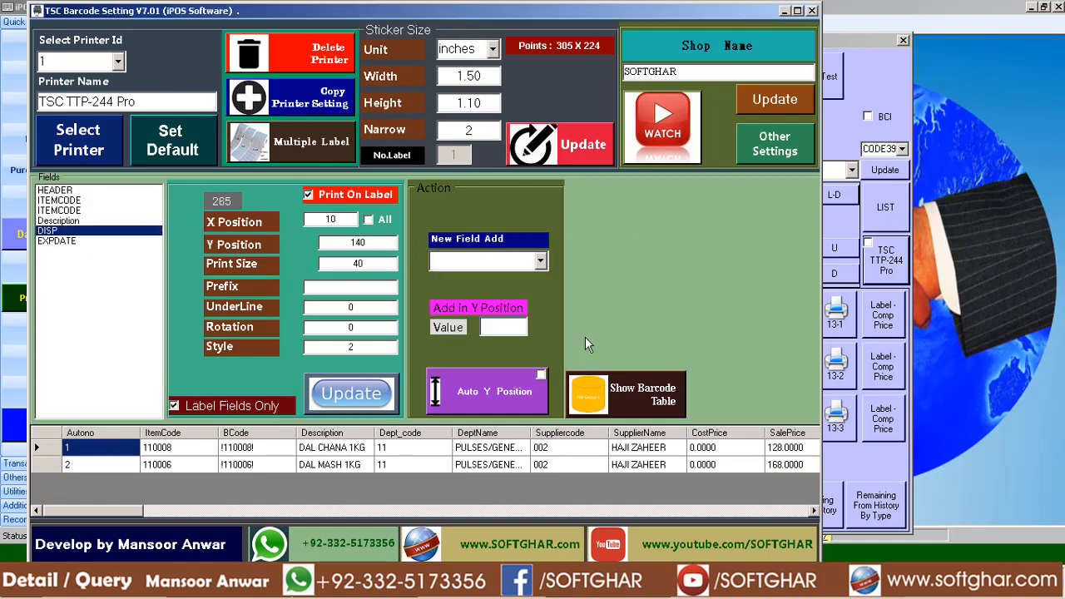
# - Exclude EXPDATE from the printed label and save the change
pyautogui.click(56, 240)
pyautogui.click(351, 392)
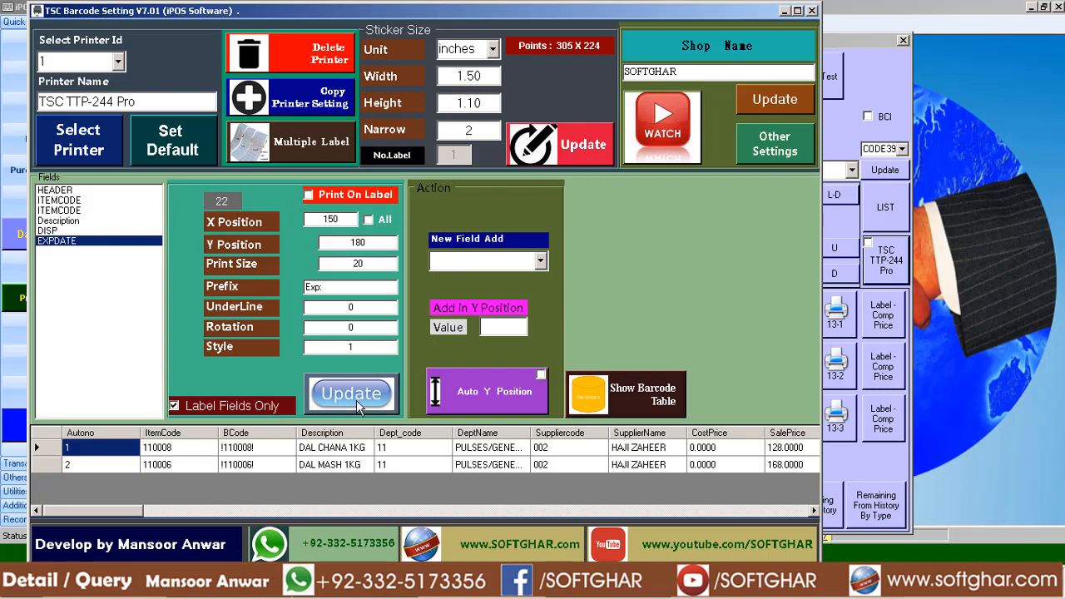
pyautogui.click(587, 335)
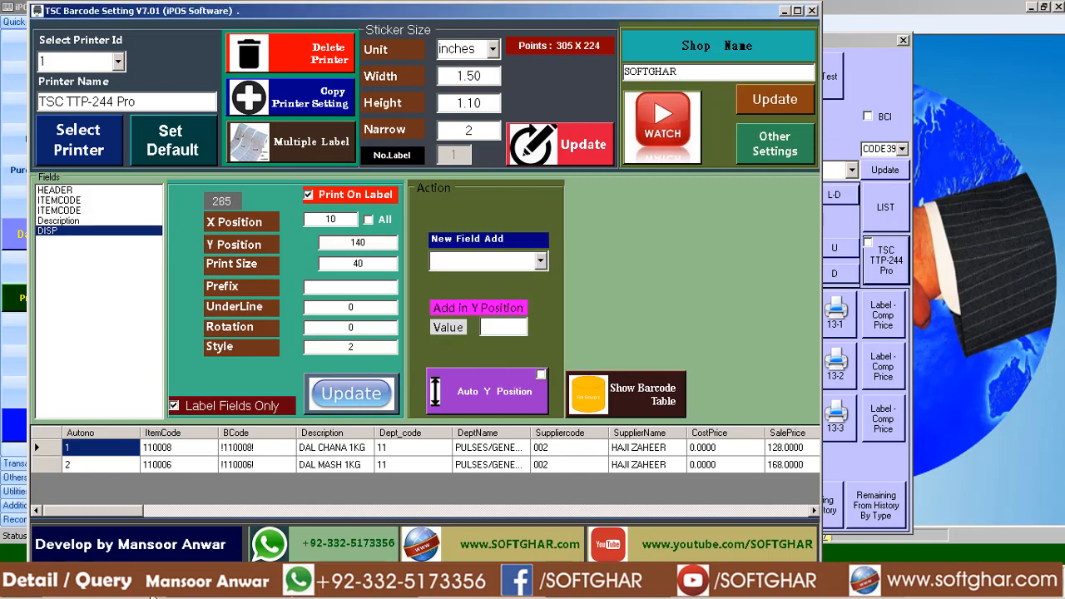
# - Switch to the AlphaNumeric Barcode label printer dialog, choose printer 2, and print the labels through the TSC option
pyautogui.click(239, 596)
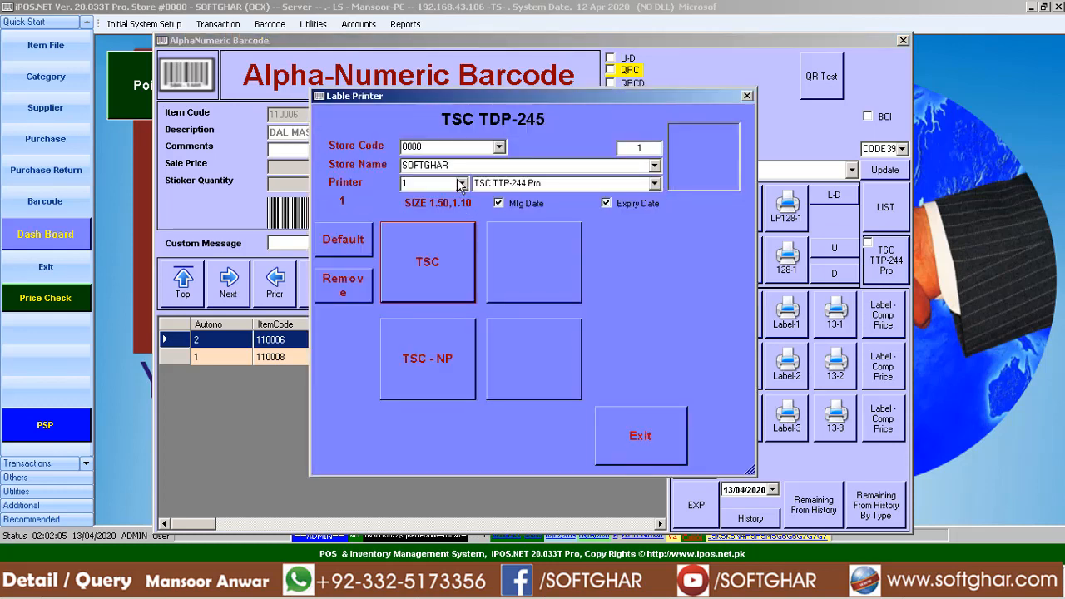
pyautogui.click(462, 184)
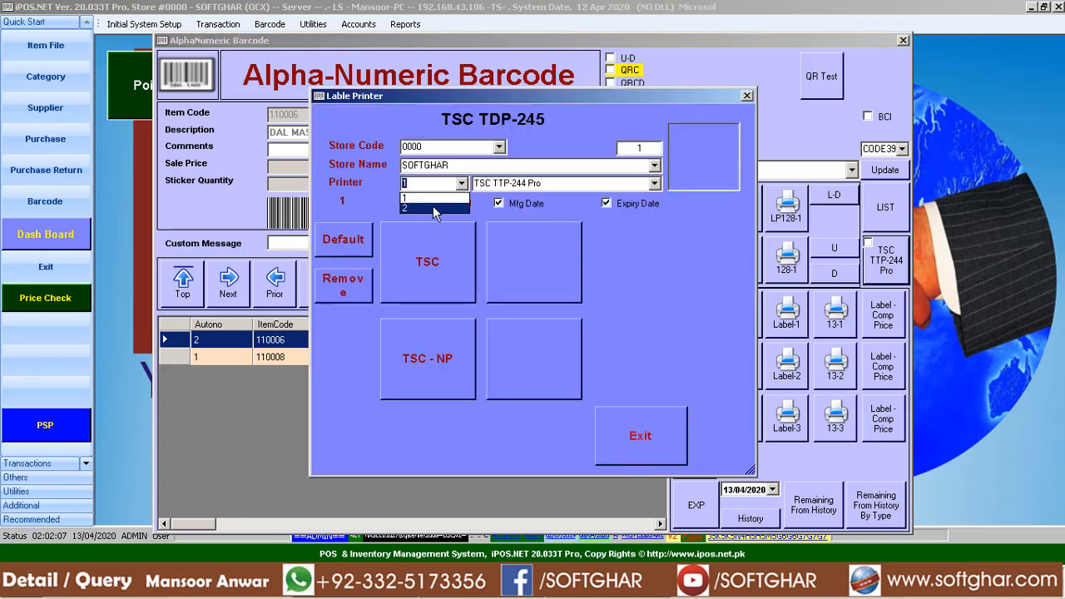
pyautogui.click(417, 209)
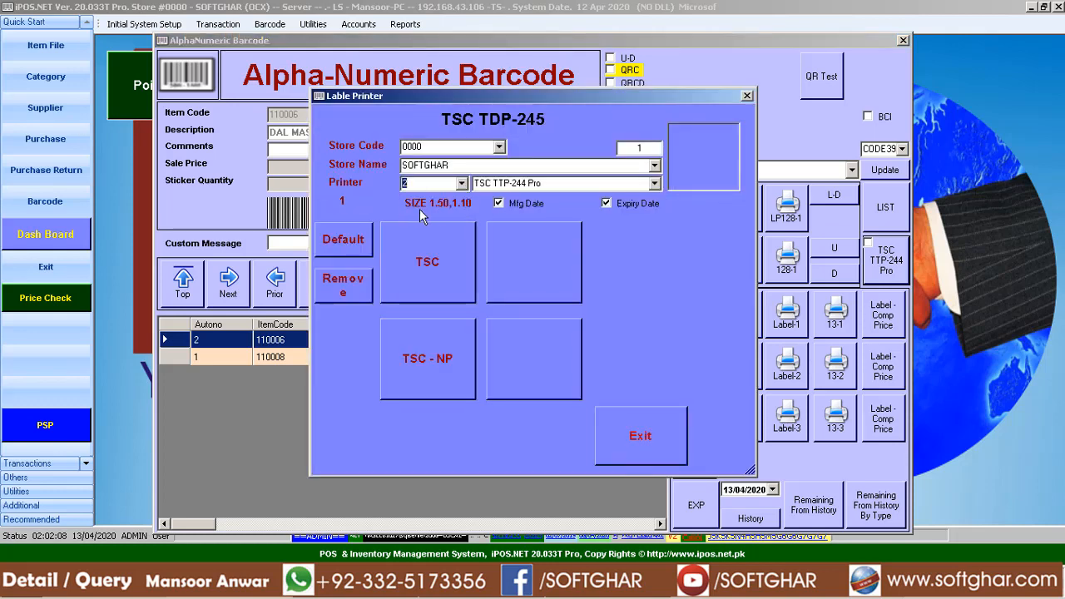
pyautogui.click(423, 266)
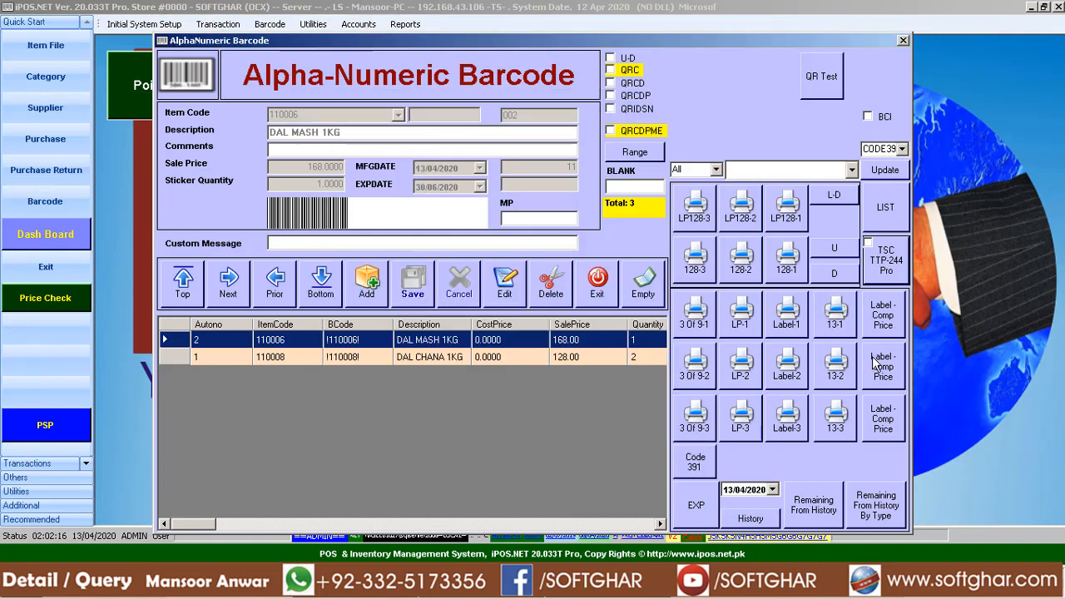
# - Reopen the label printer dialog and print the labels again through the TSC option with printer 2 selected
pyautogui.click(891, 273)
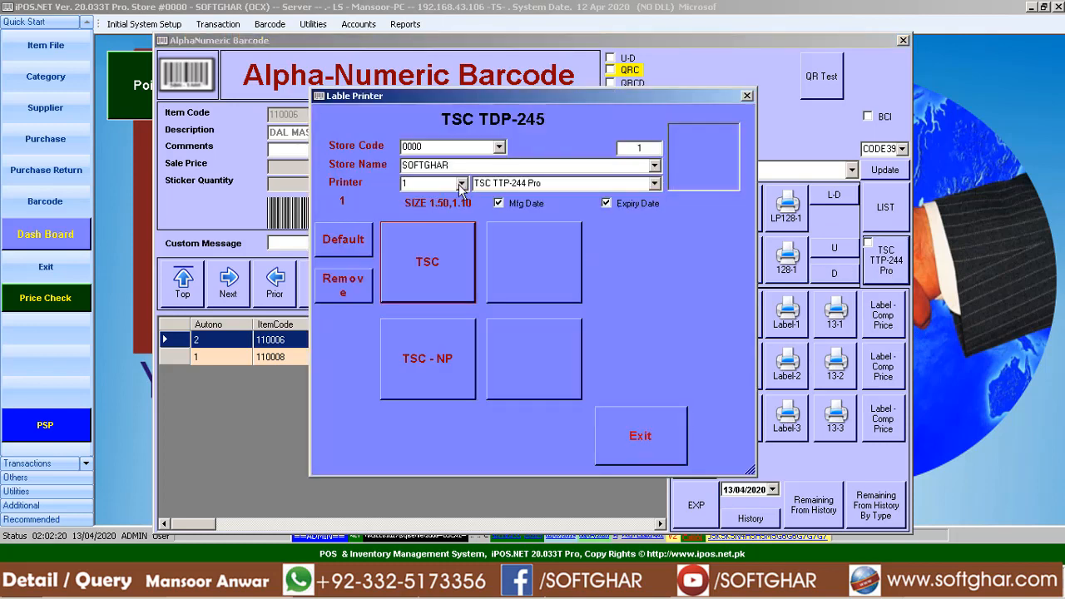
pyautogui.click(462, 183)
pyautogui.click(425, 215)
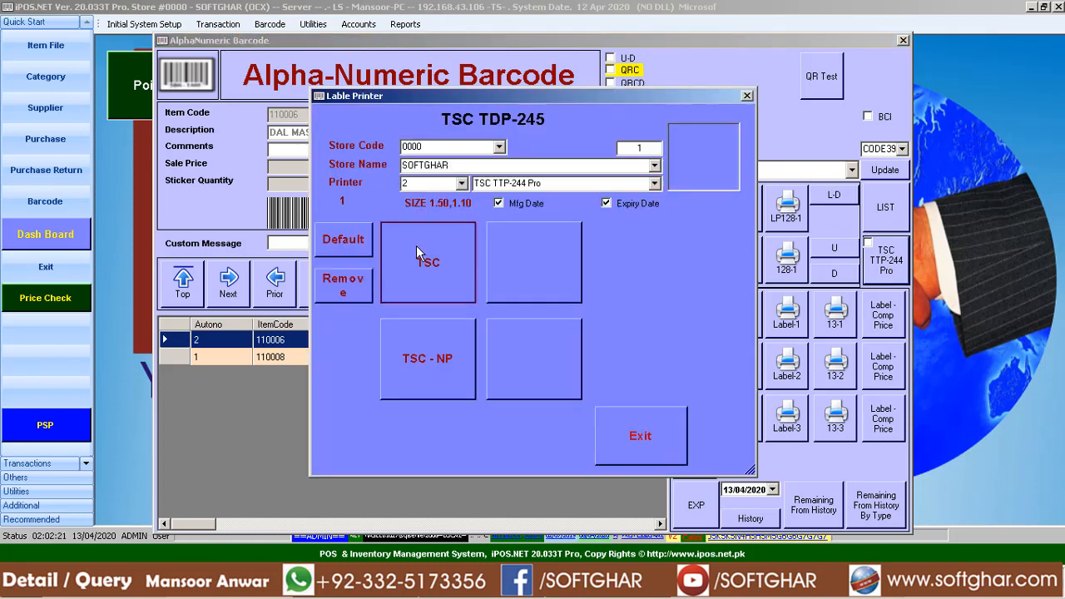
pyautogui.click(416, 254)
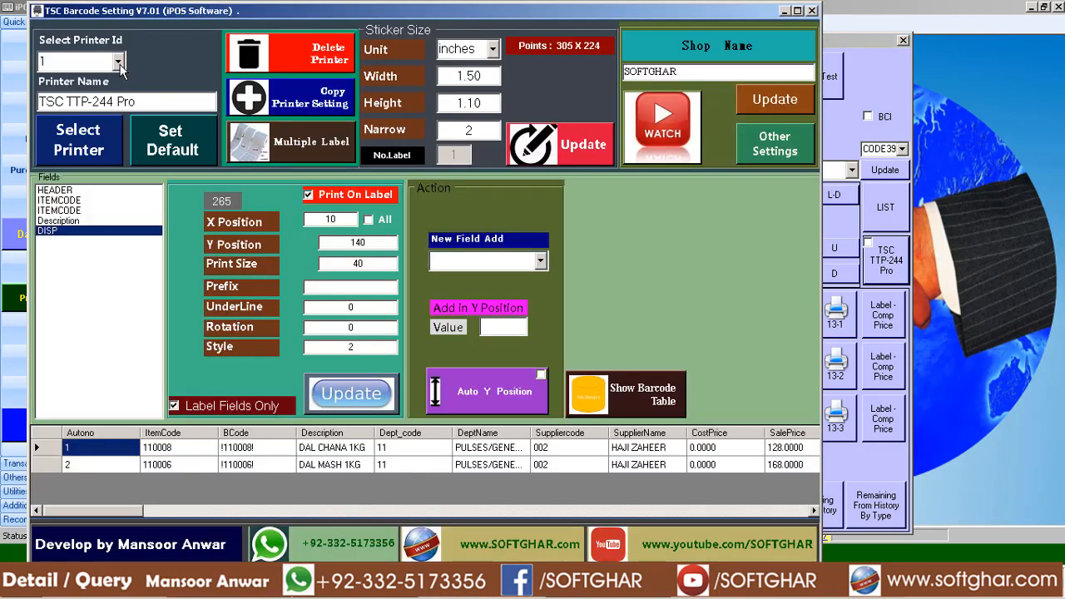
# - Load printer 2 in TSC Barcode Setting to inspect its label fields, including EXPDATE, and return to printer 1
pyautogui.click(119, 62)
pyautogui.click(76, 86)
pyautogui.click(55, 249)
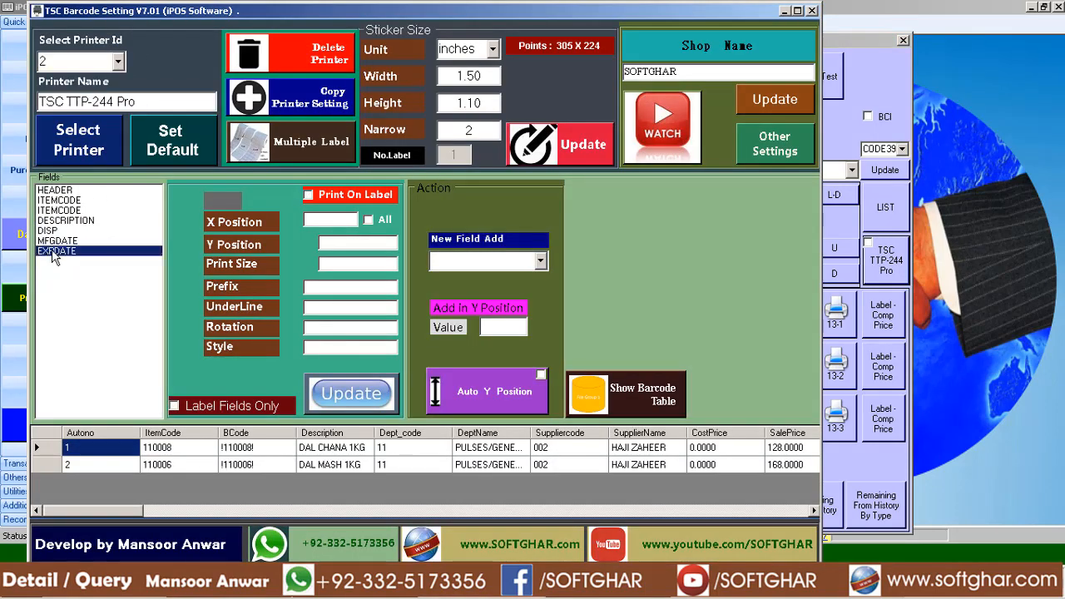
pyautogui.click(119, 61)
pyautogui.click(58, 75)
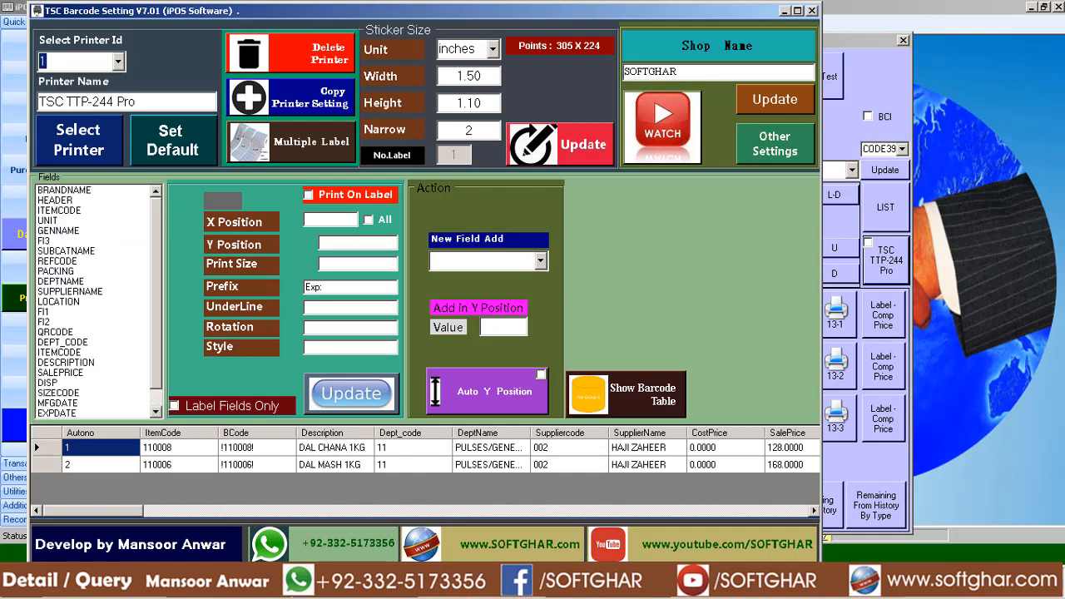
# - Open the label printer dialog again and print the labels through the TSC option with printer 1
pyautogui.press('Escape')
pyautogui.click(905, 268)
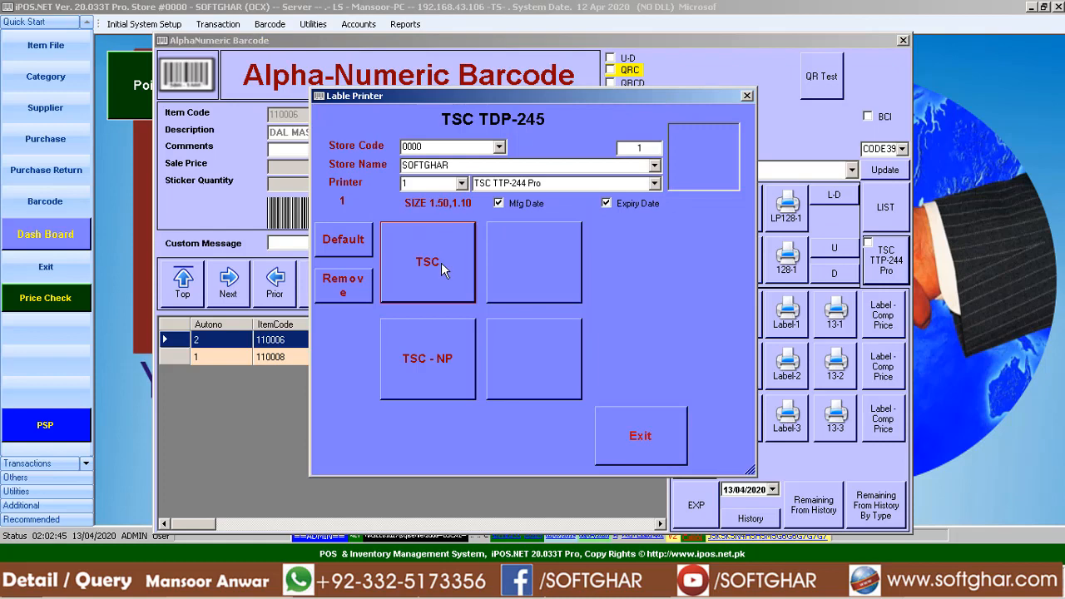
pyautogui.click(441, 262)
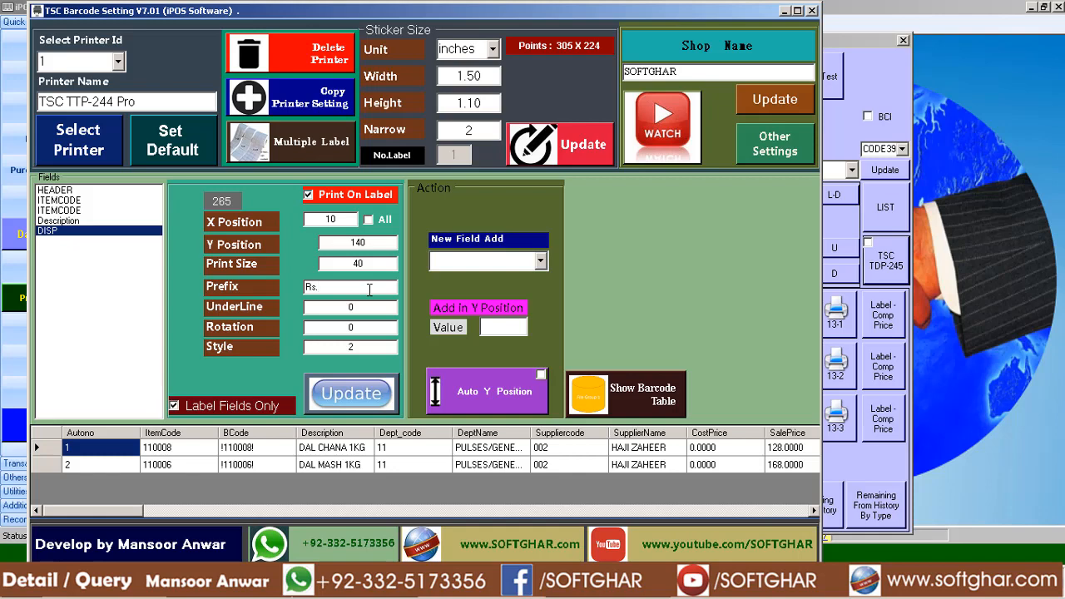
# - Give the DISP field of printer 1 the prefix Rs. and save the change
pyautogui.click(373, 398)
pyautogui.click(612, 339)
# - Compare printer 2's field list with printer 1's, restricting printer 1's list to label fields only
pyautogui.click(117, 62)
pyautogui.click(81, 88)
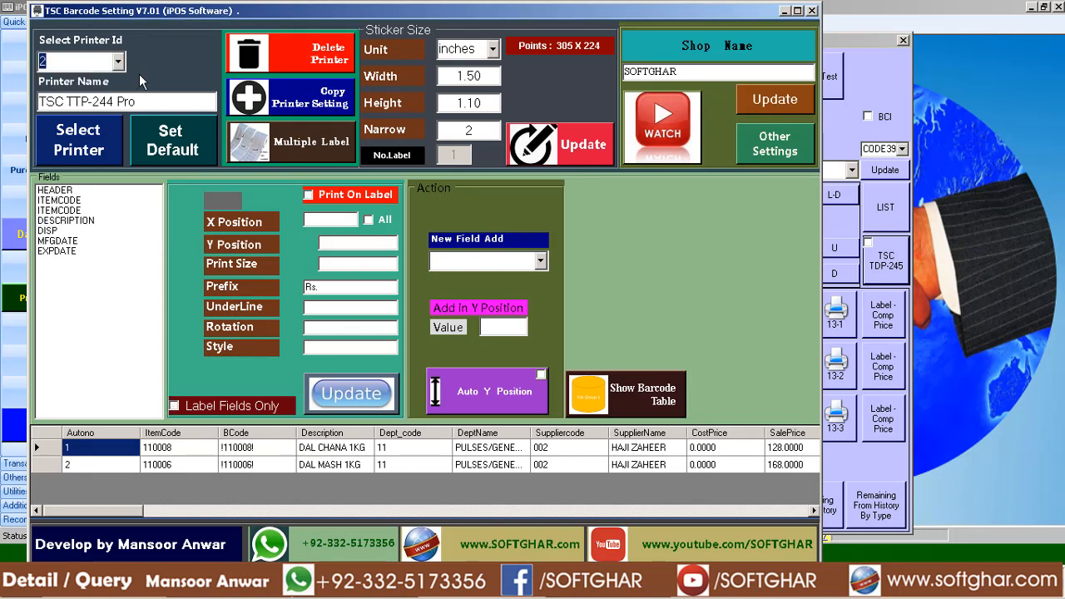
pyautogui.click(118, 62)
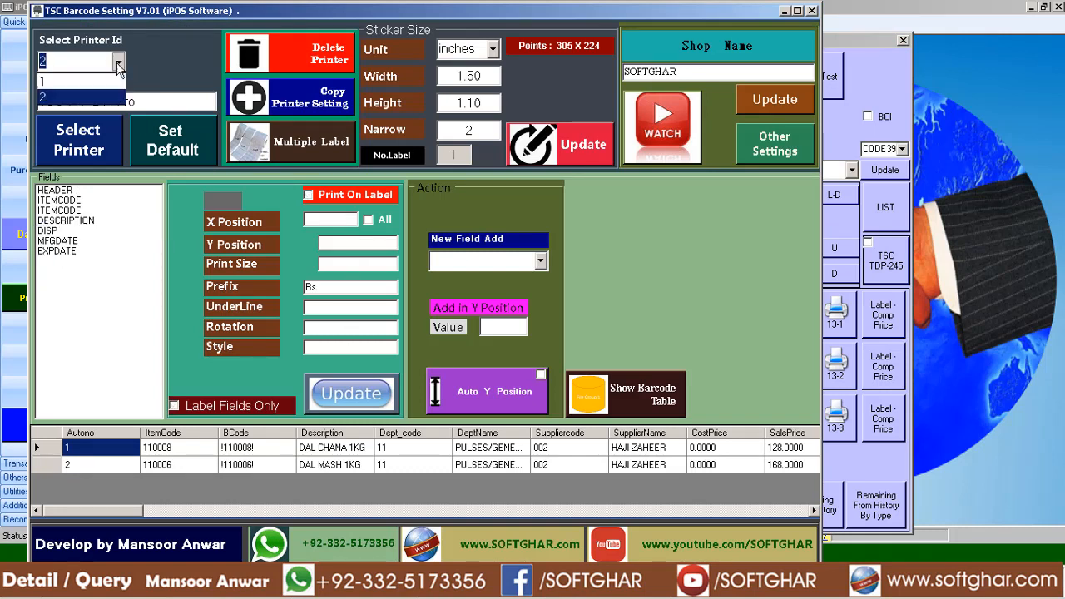
pyautogui.click(49, 82)
pyautogui.click(207, 405)
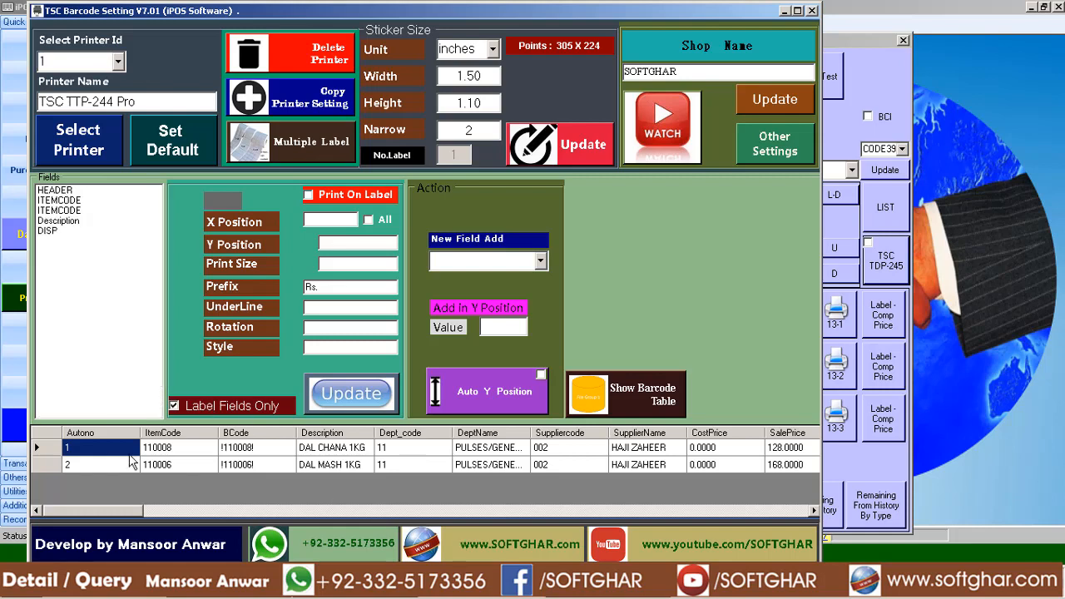
# - Leave TSC Barcode Setting, select printer 2 in the label printer dialog, and print the labels through the TSC option
pyautogui.click(812, 11)
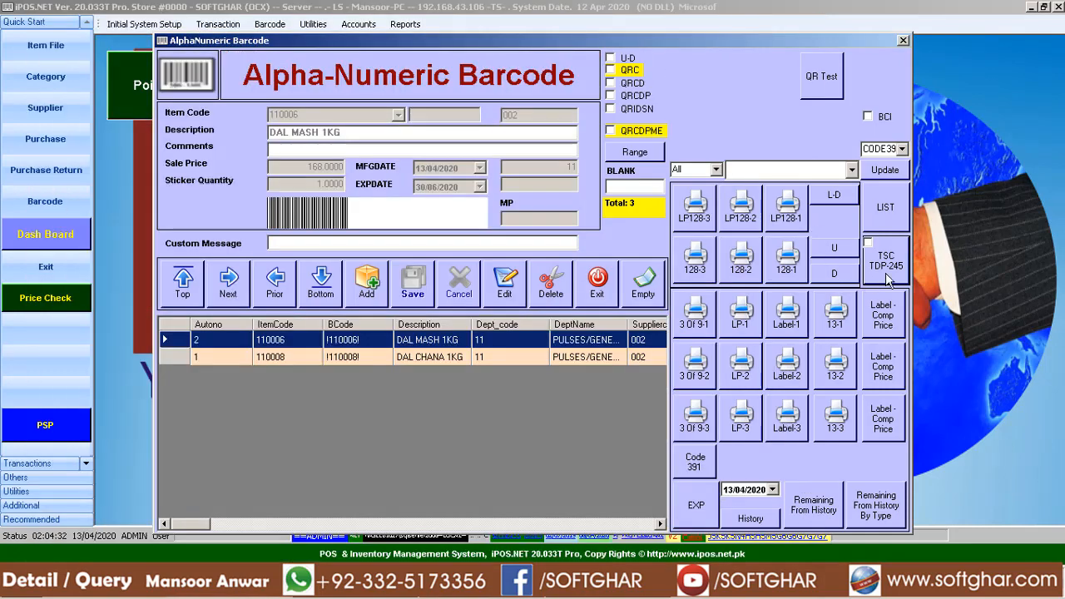
pyautogui.click(796, 252)
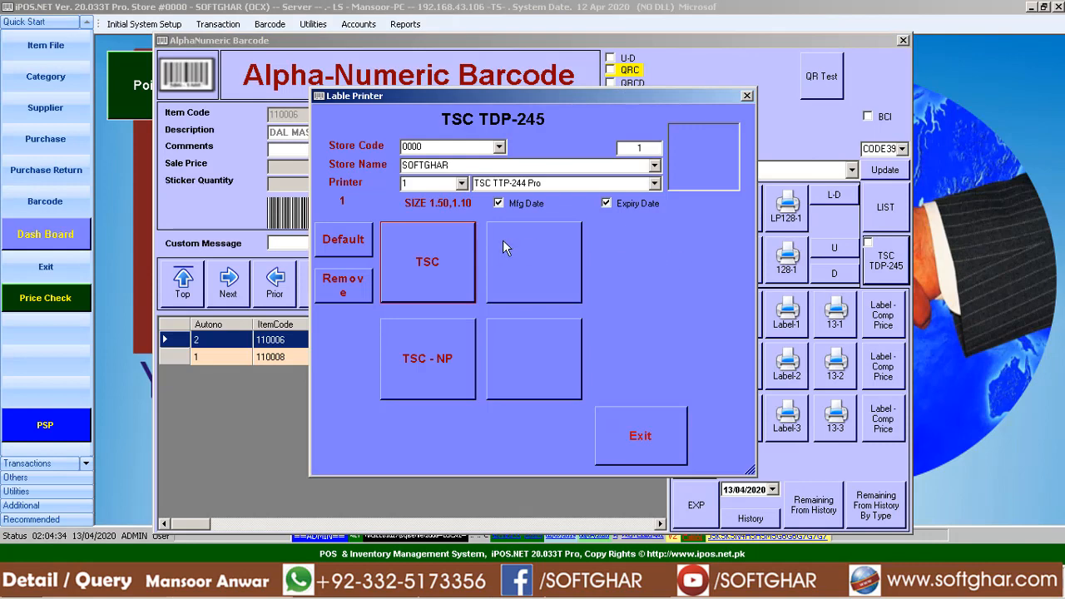
pyautogui.click(462, 183)
pyautogui.click(425, 208)
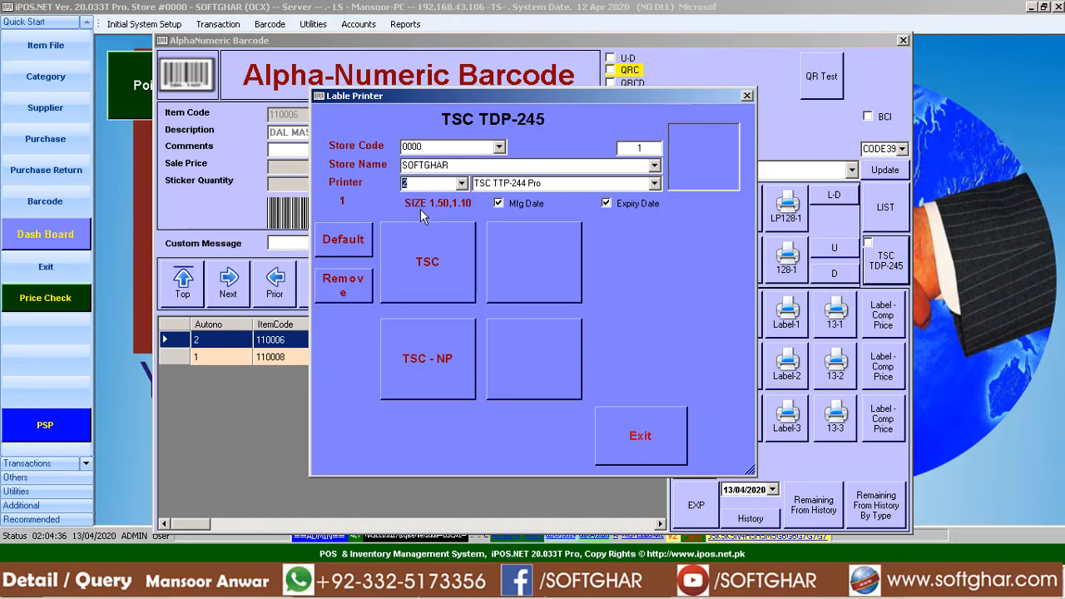
pyautogui.click(435, 270)
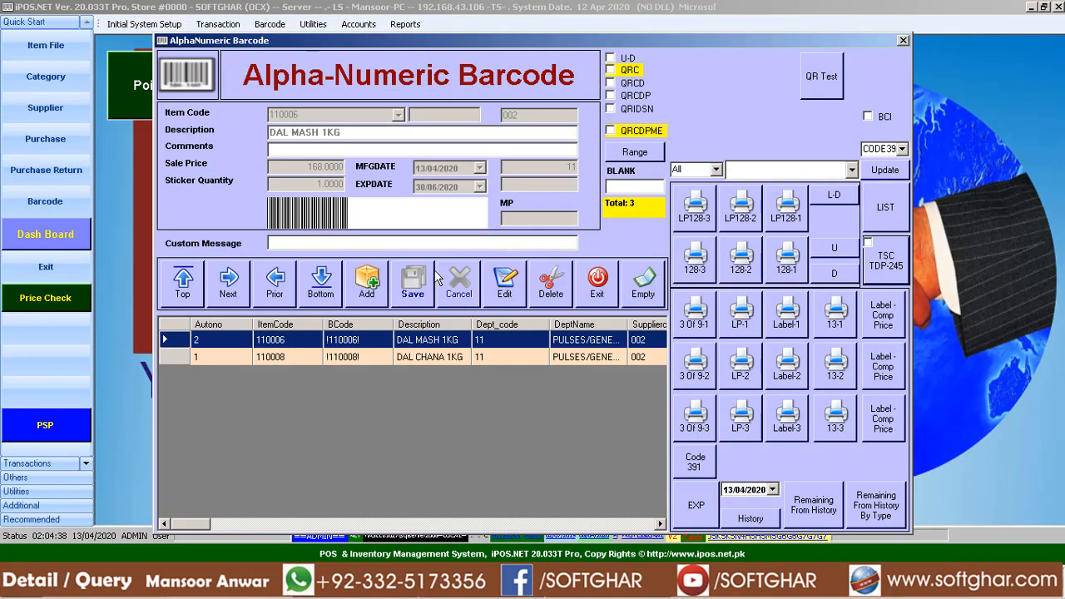
# - Reopen the label printer dialog from TSC TDP-245 and print the labels through the TSC option using printer 1
pyautogui.click(899, 261)
pyautogui.click(899, 266)
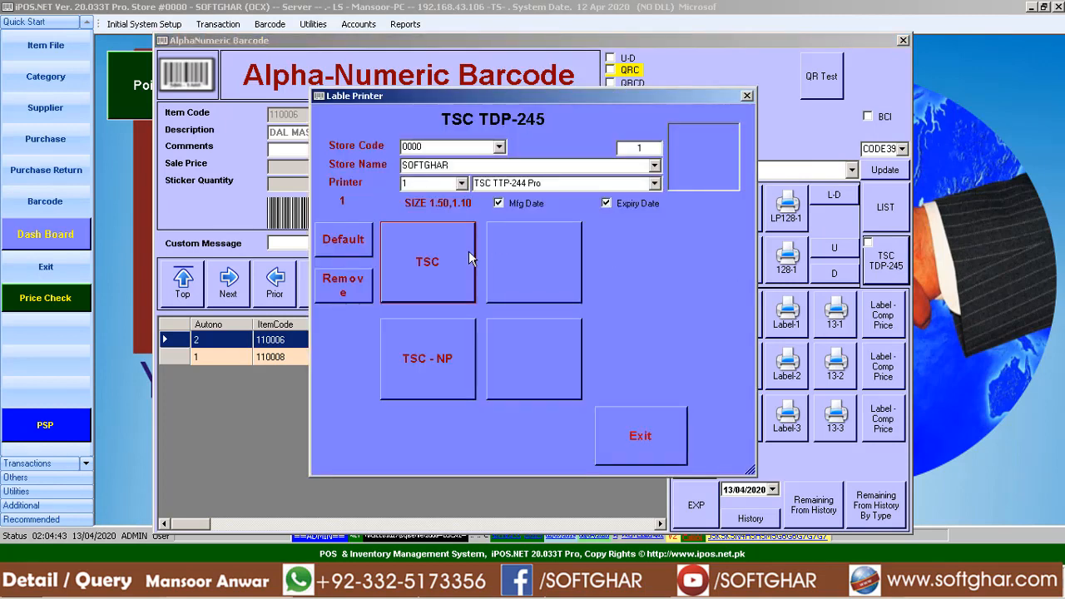
pyautogui.click(426, 249)
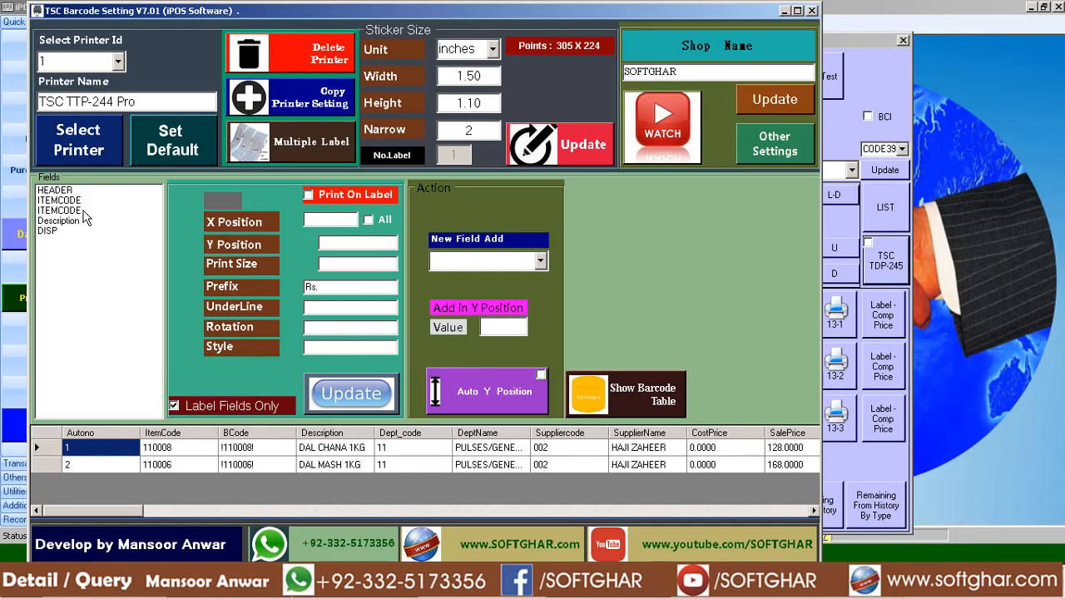
# - Check the positions of HEADER and the second ITEMCODE field, reselect HEADER, and start entering the Add in Y Position value
pyautogui.click(61, 190)
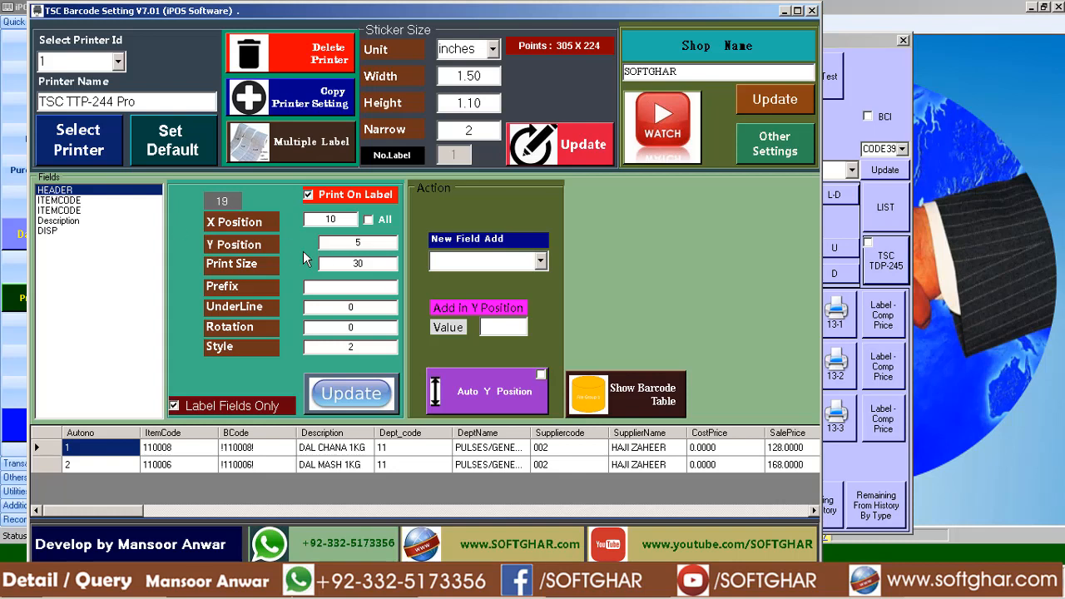
pyautogui.click(80, 211)
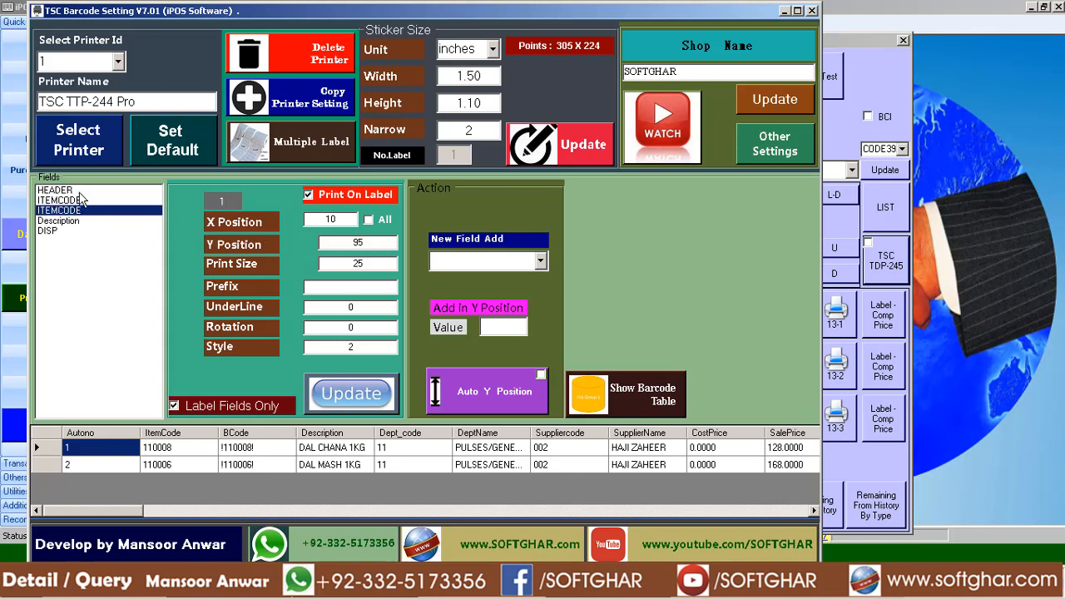
pyautogui.click(80, 191)
pyautogui.click(514, 326)
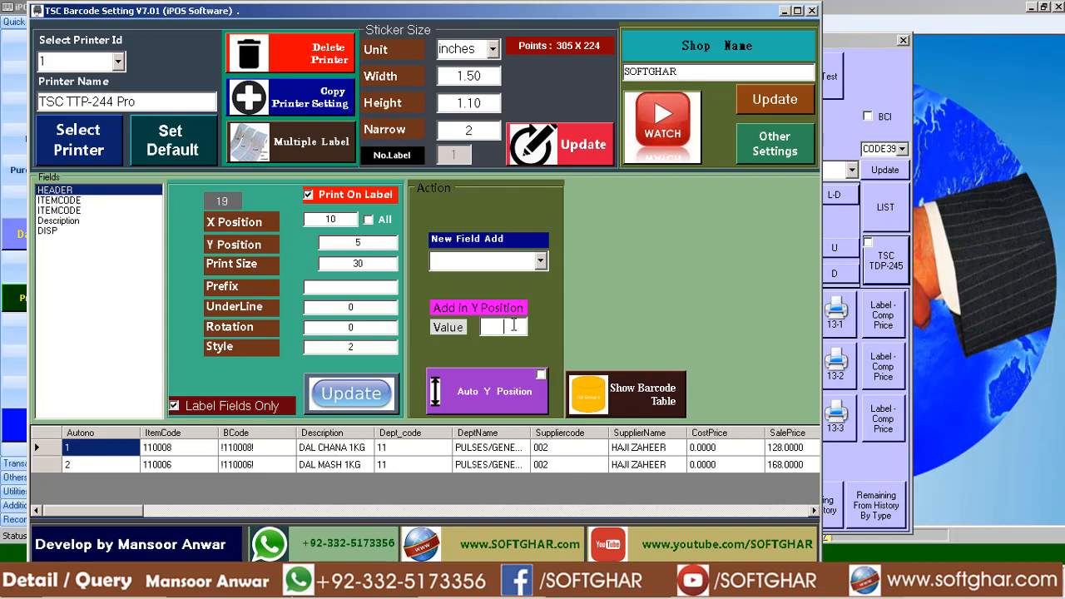